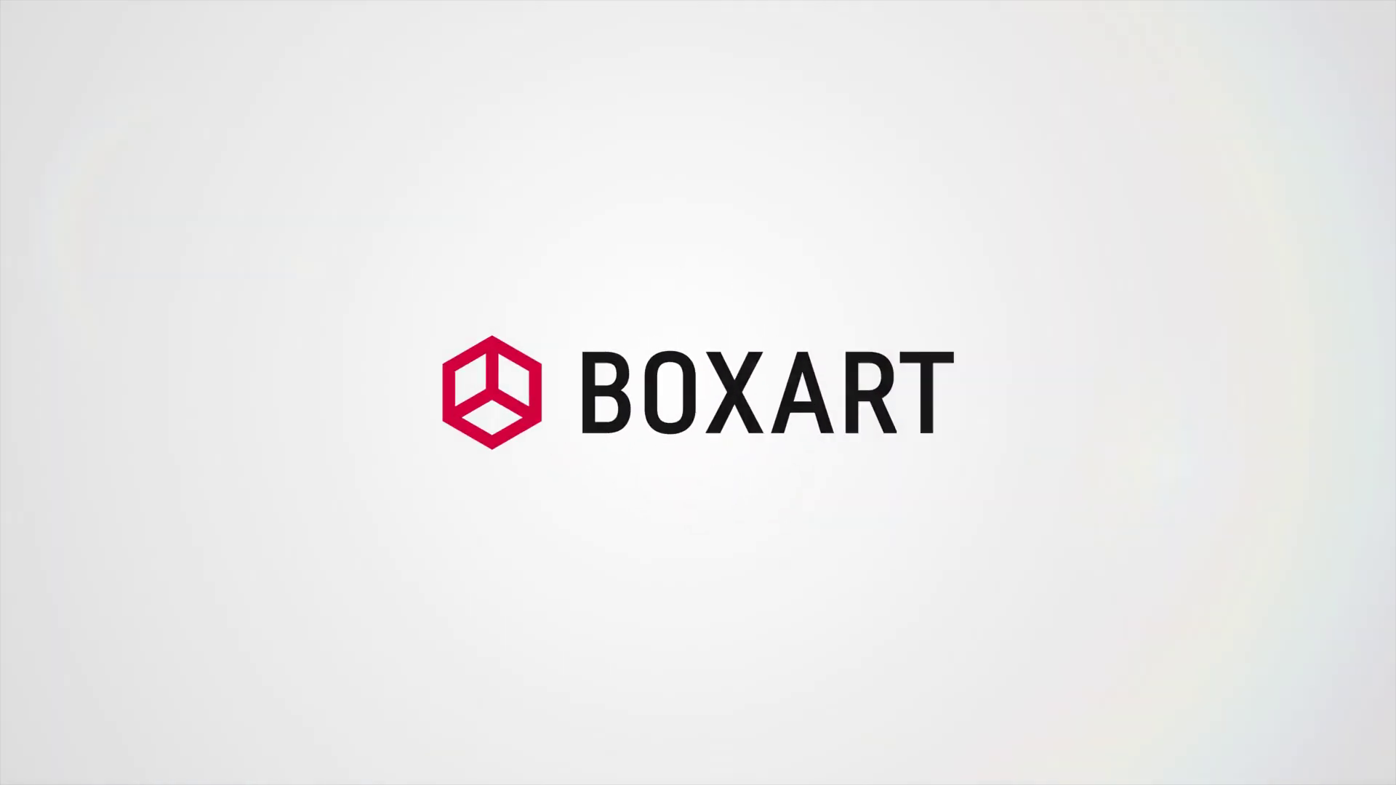
- Draw a square beside the top leaf, rotate it 45°, and pull its corners into a pointed leaf
scroll(473, 199, "up", 2)
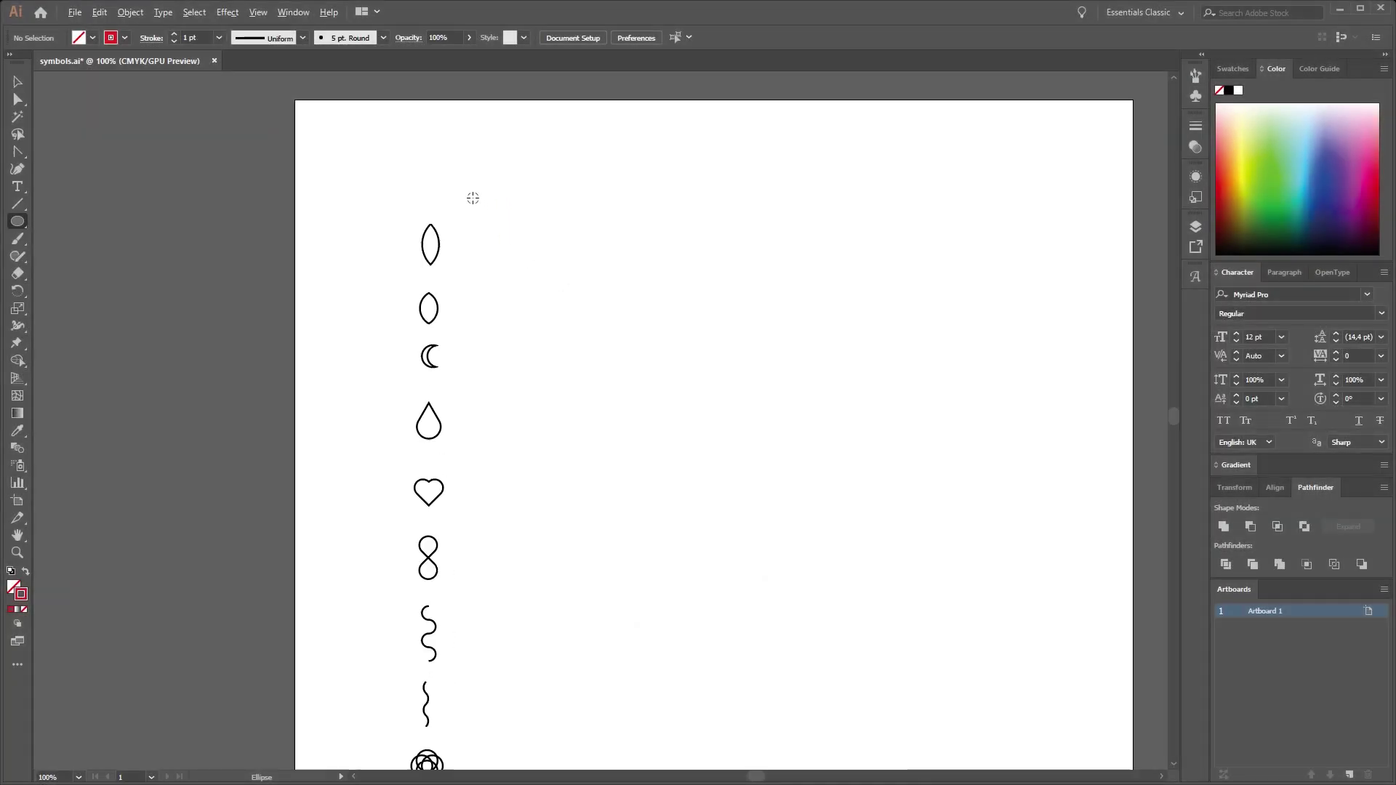
scroll(470, 233, "up", 3)
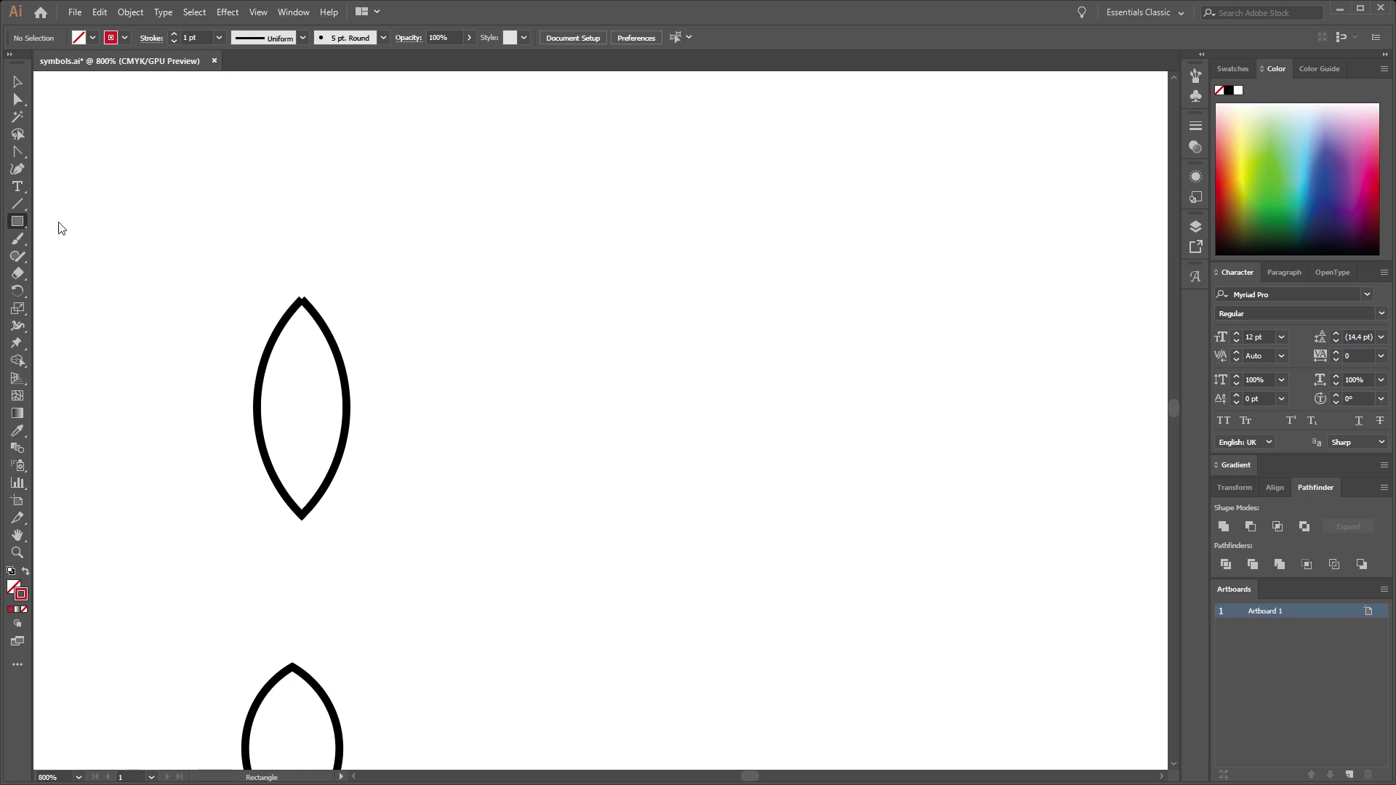
left_click_drag(620, 288, 799, 466)
key("v")
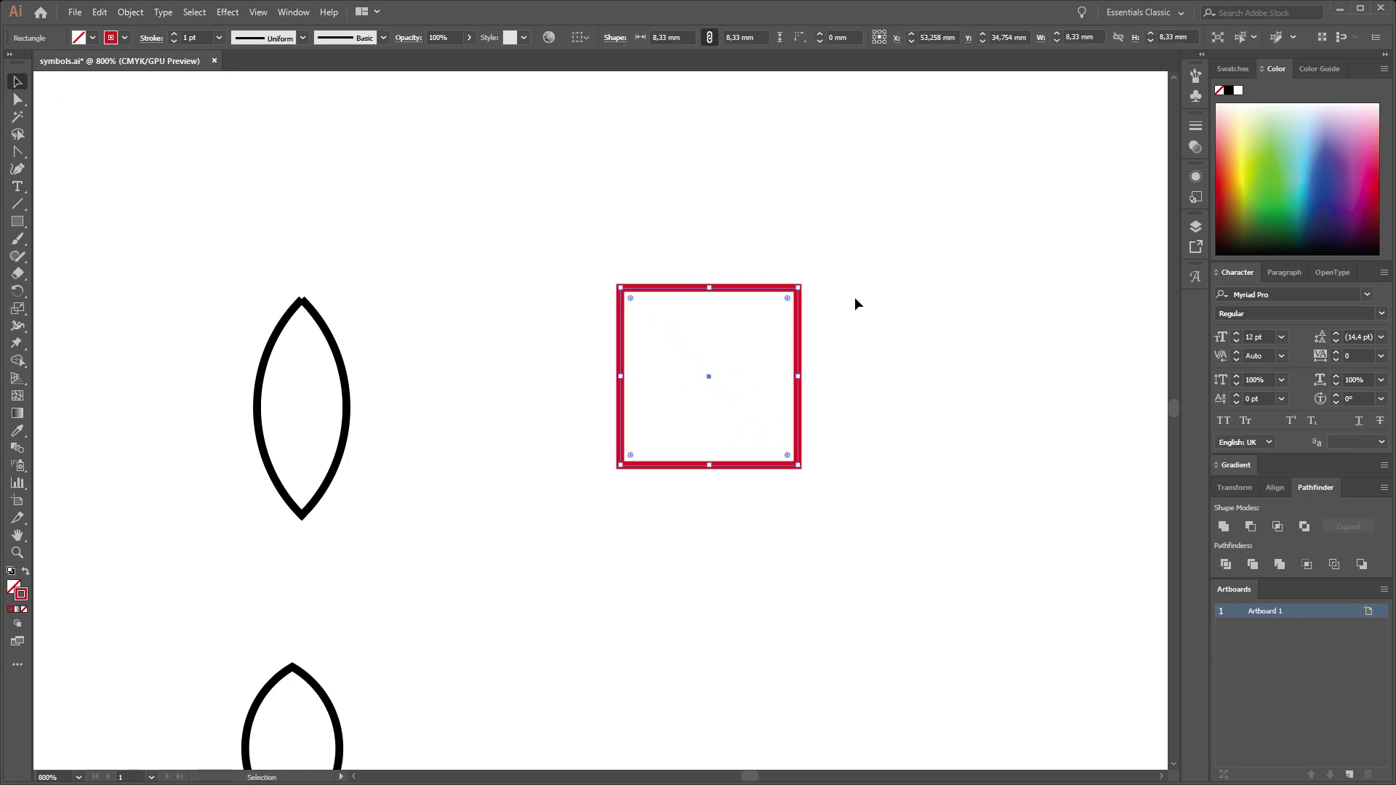
mouse_move(810, 286)
left_mouse_down()
mouse_move(835, 380)
mouse_move(530, 368)
mouse_move(487, 189)
left_mouse_up()
left_click(18, 100)
left_click(517, 402)
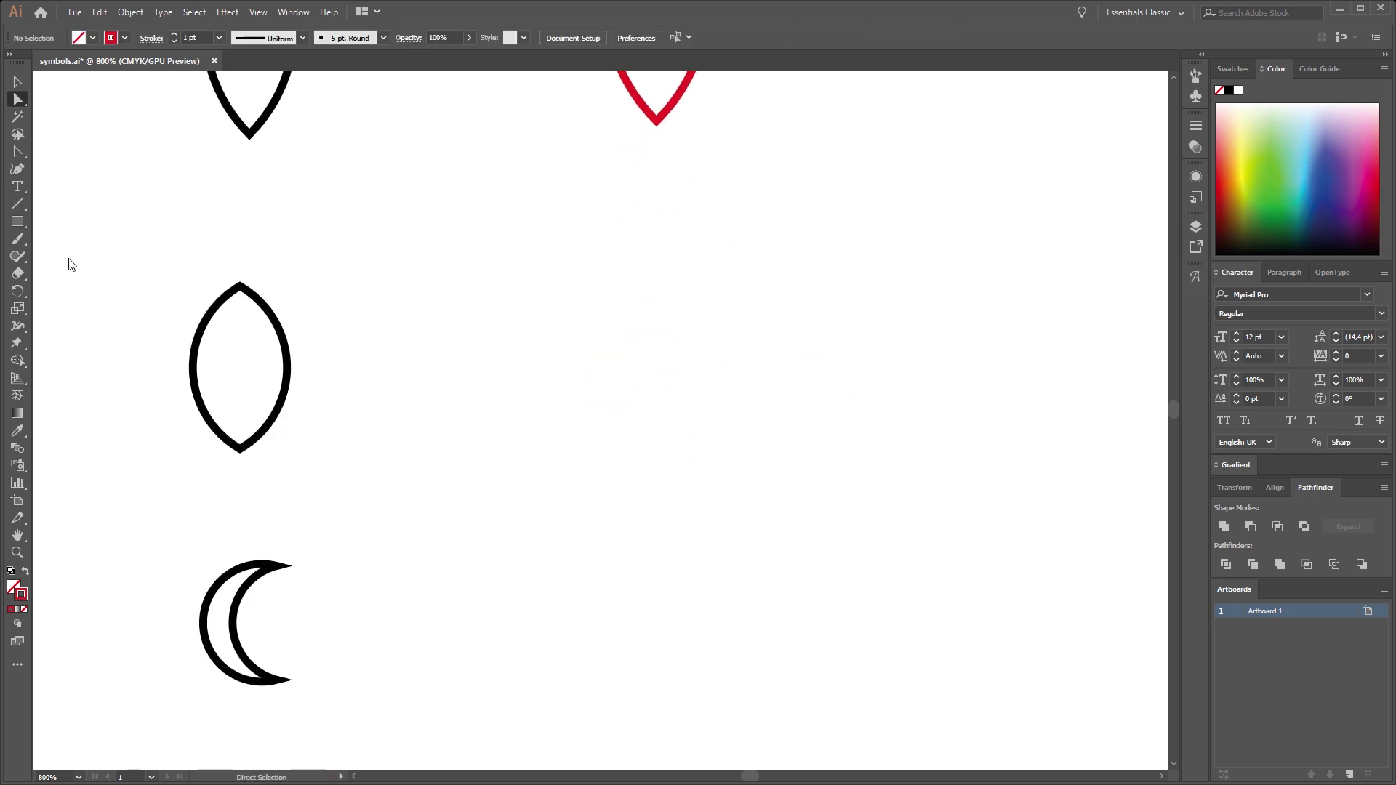
- Draw a red circle beside the second leaf and Alt-drag an overlapping copy to the right
key("l")
left_click_drag(466, 309, 623, 465)
left_click(24, 87)
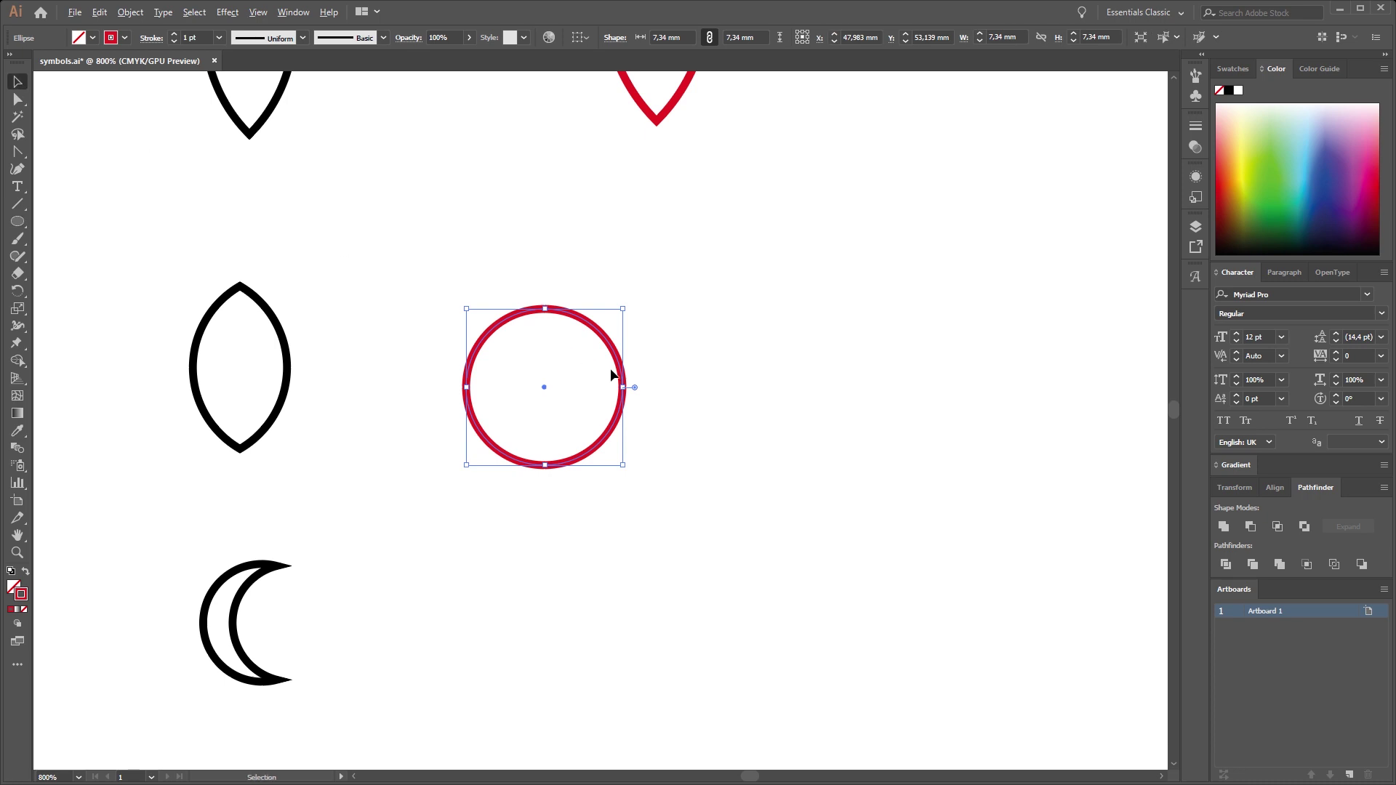
left_click_drag(617, 376, 701, 378)
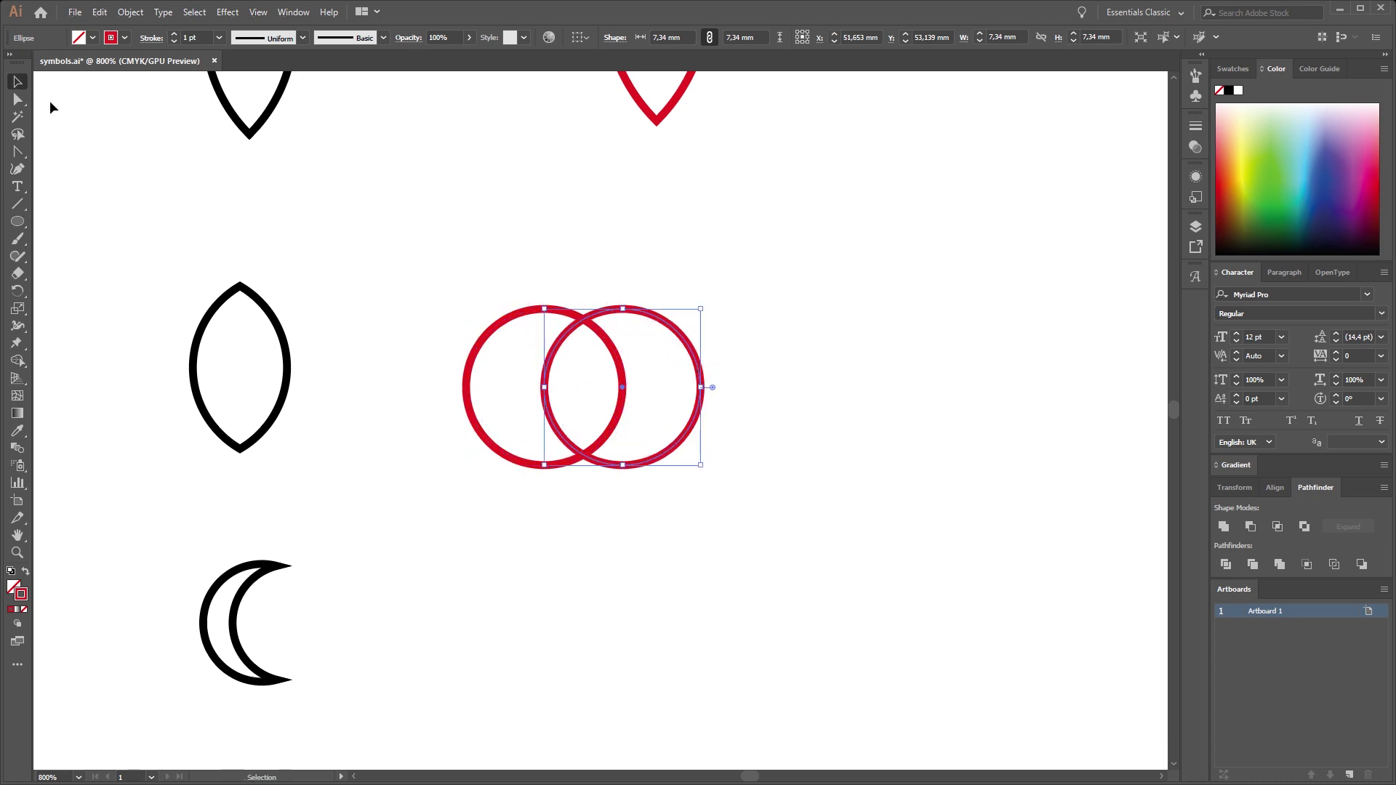
- Select both circles and apply Pathfinder Intersect to keep only their lens-shaped overlap
left_click(17, 99)
left_click_drag(271, 202, 717, 483)
left_click_drag(480, 304, 766, 502)
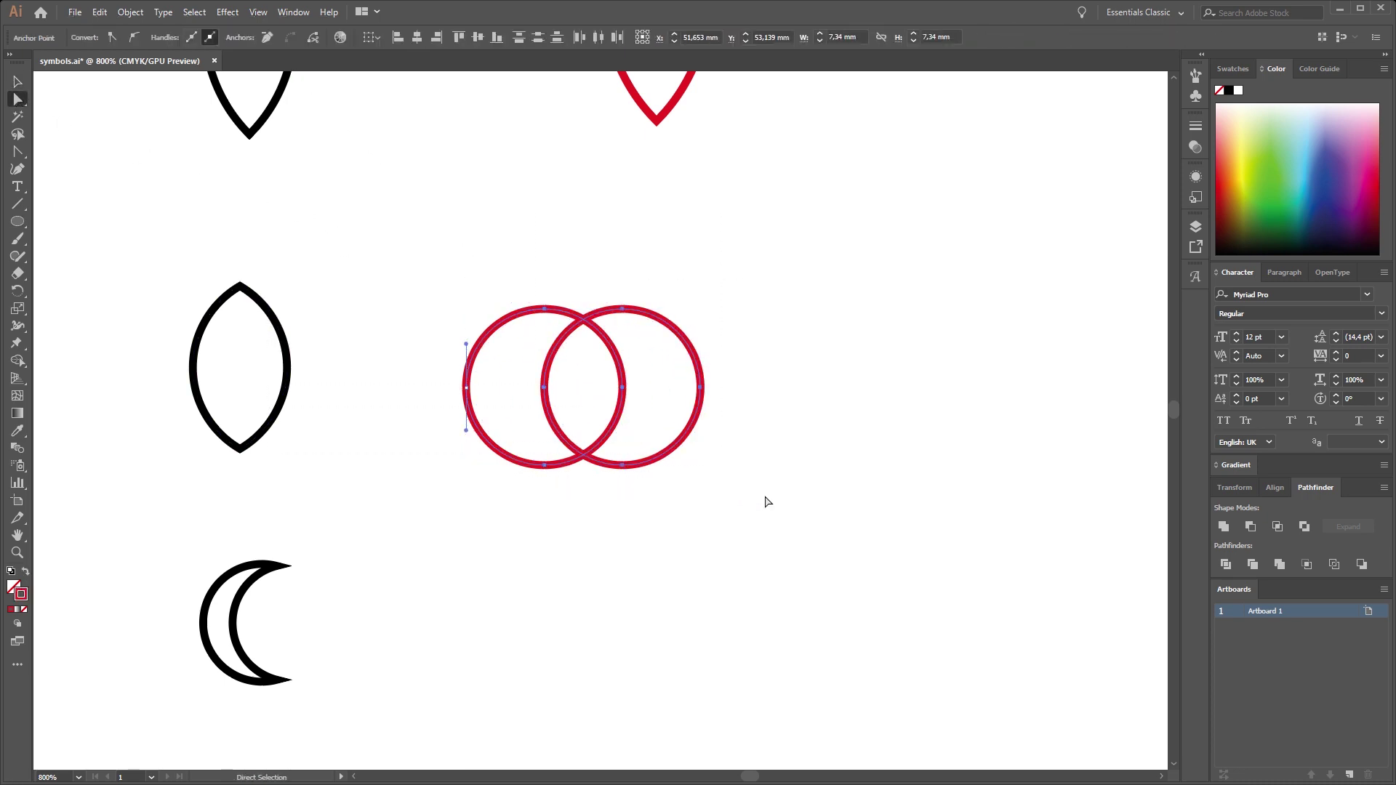
left_click_drag(469, 288, 742, 497)
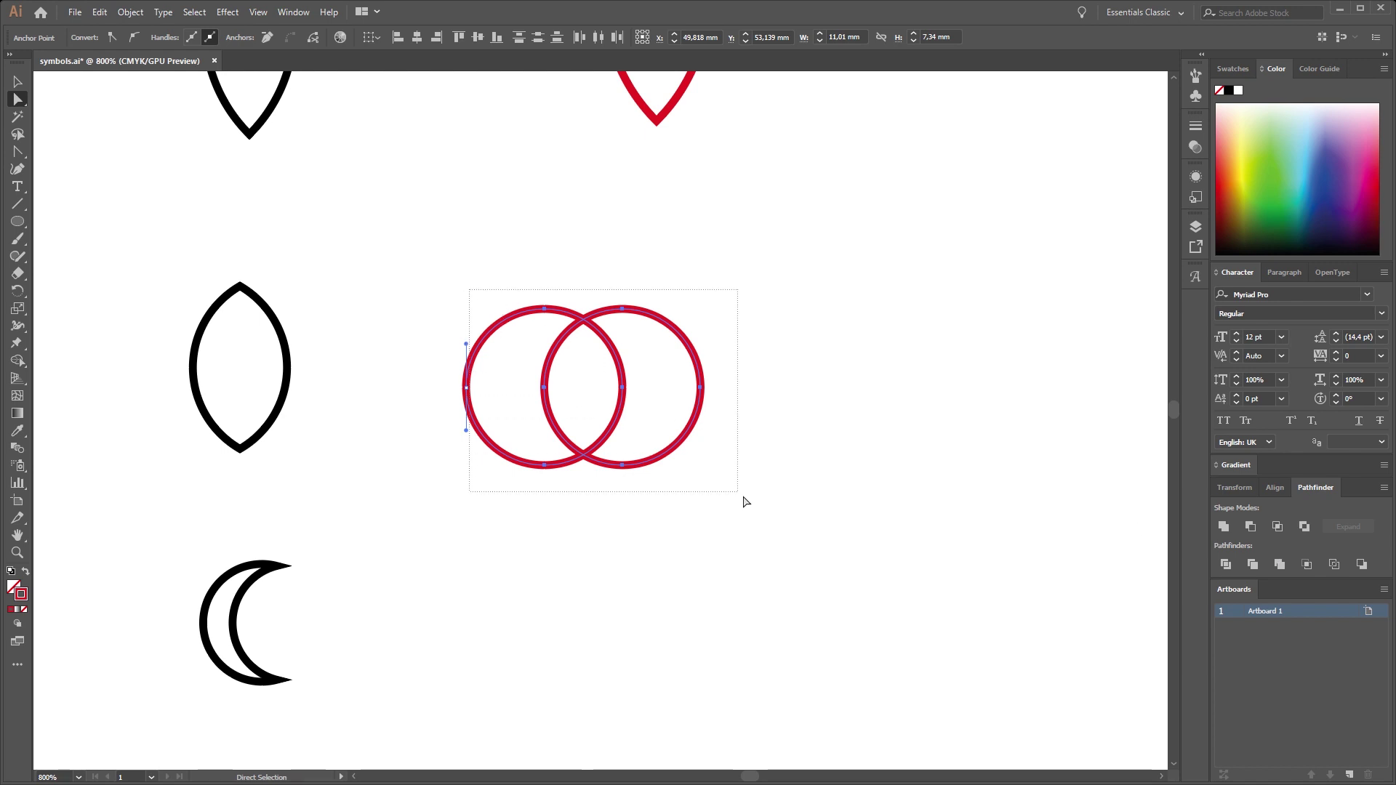
left_click_drag(343, 260, 770, 495)
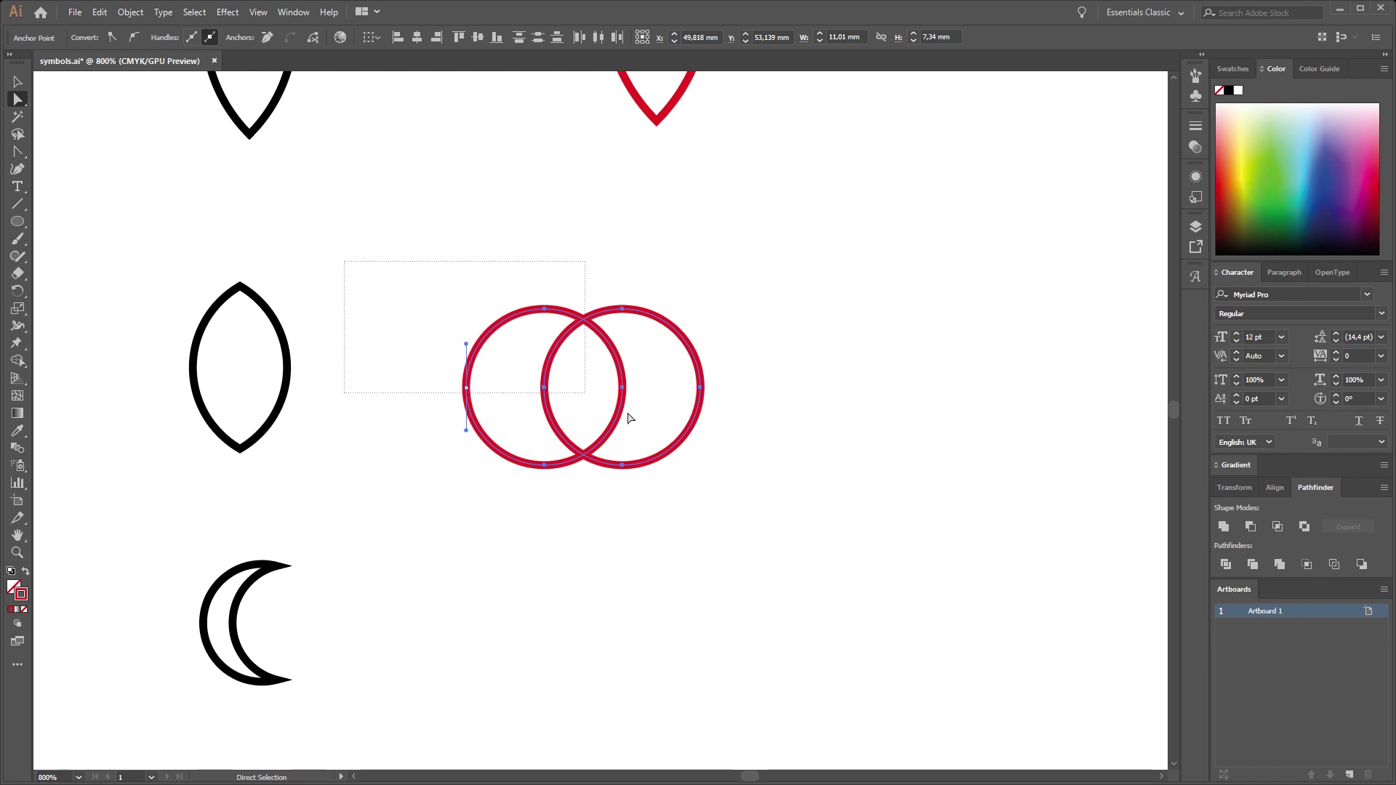
left_click(1277, 527)
scroll(610, 393, "down", 5)
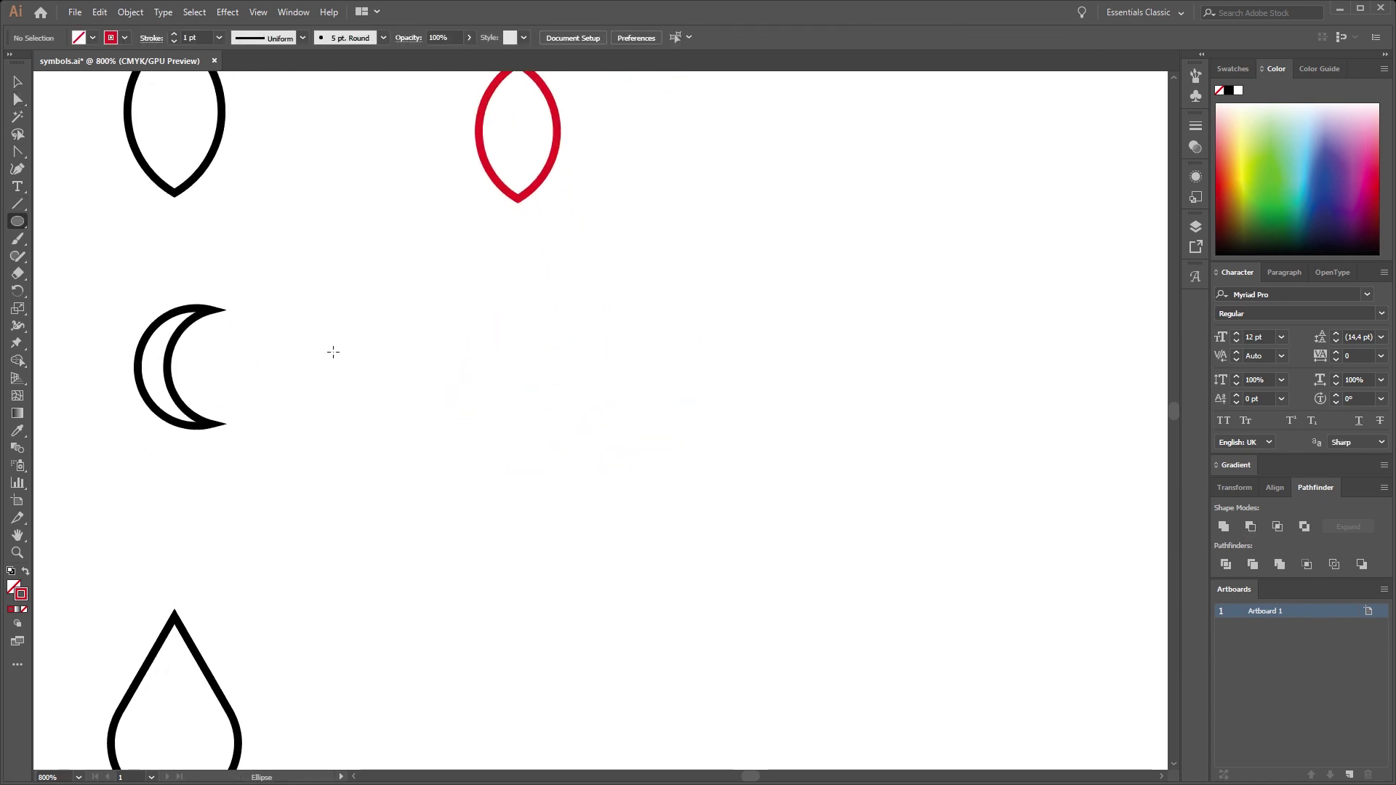
- Draw three overlapping red circles beside the crescent and distribute them evenly
mouse_move(356, 308)
left_mouse_down()
mouse_move(490, 441)
mouse_move(550, 409)
mouse_move(511, 415)
left_mouse_up()
key("v")
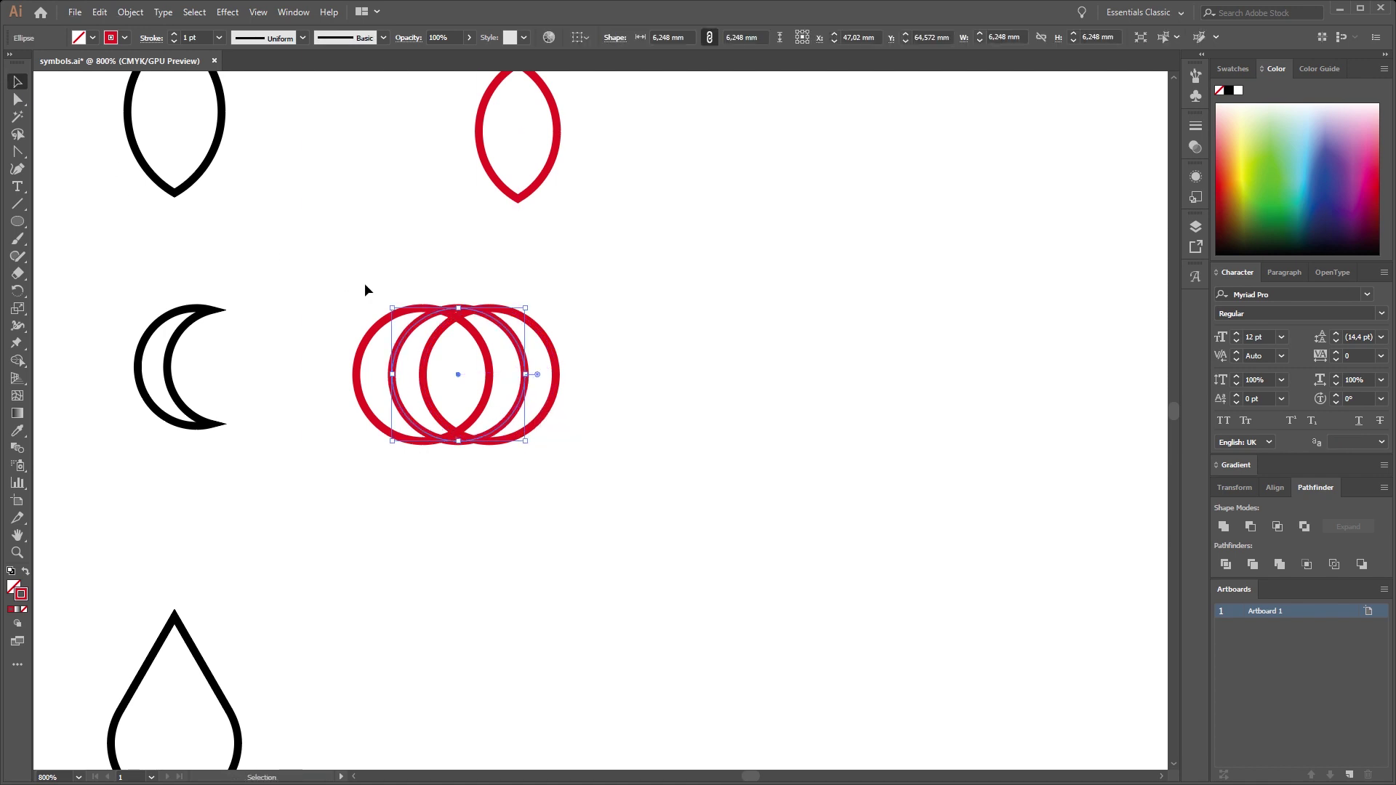
left_click_drag(365, 289, 637, 461)
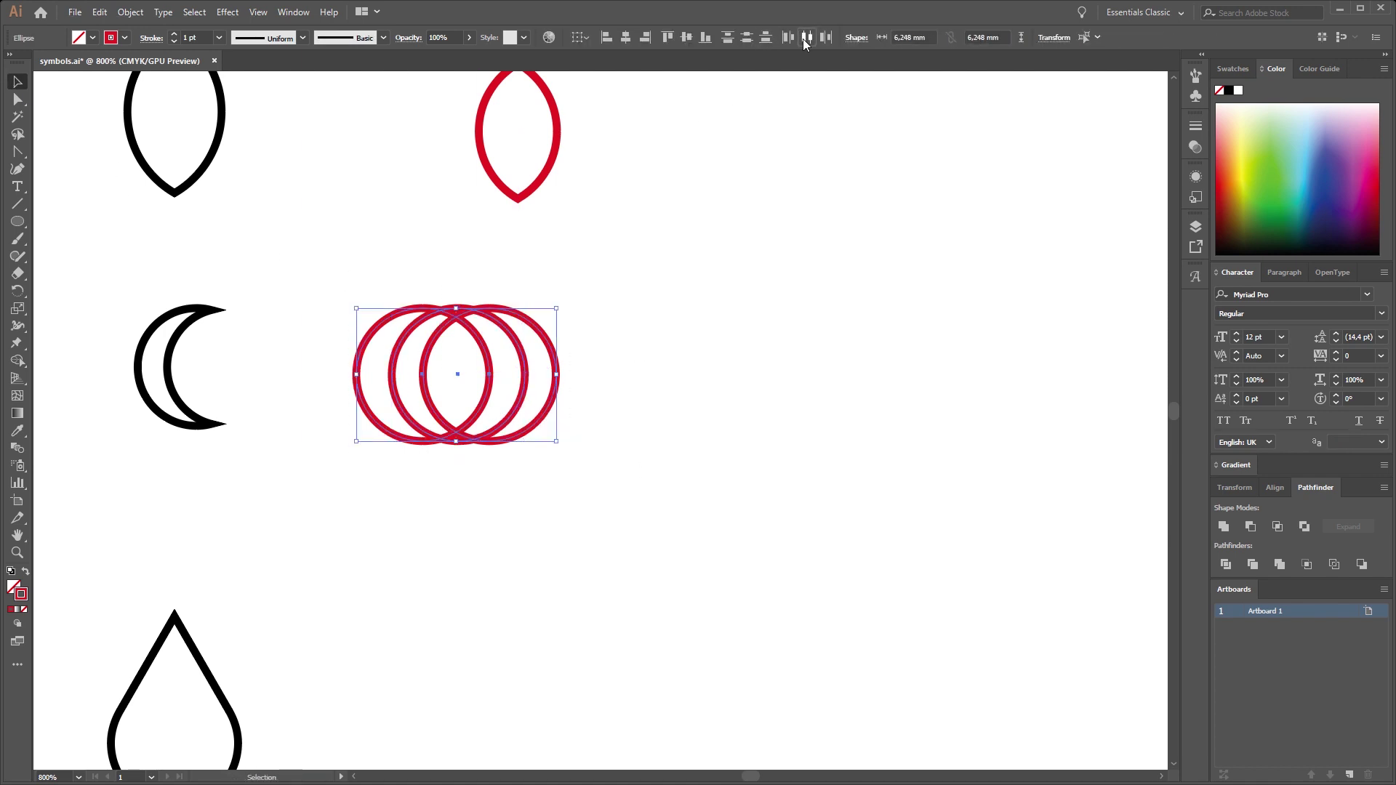
left_click(803, 40)
- Divide the circles with Pathfinder and delete the right-hand pieces, leaving a crescent
left_click(1225, 564)
left_click(23, 101)
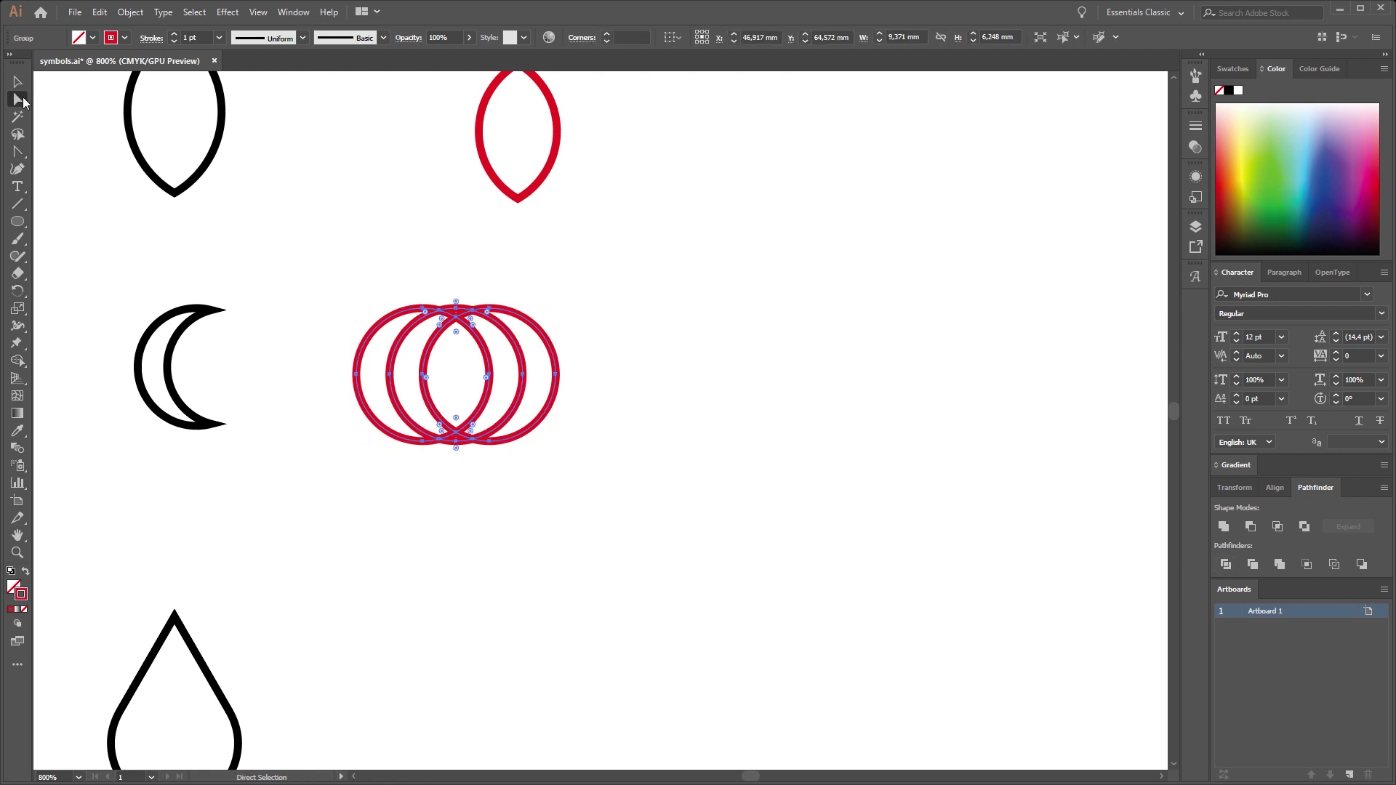
left_click_drag(613, 282, 455, 463)
key("Delete")
- Draw a triangle with the Star tool beside the black drop symbol
left_click(10, 79)
scroll(427, 614, "down", 2)
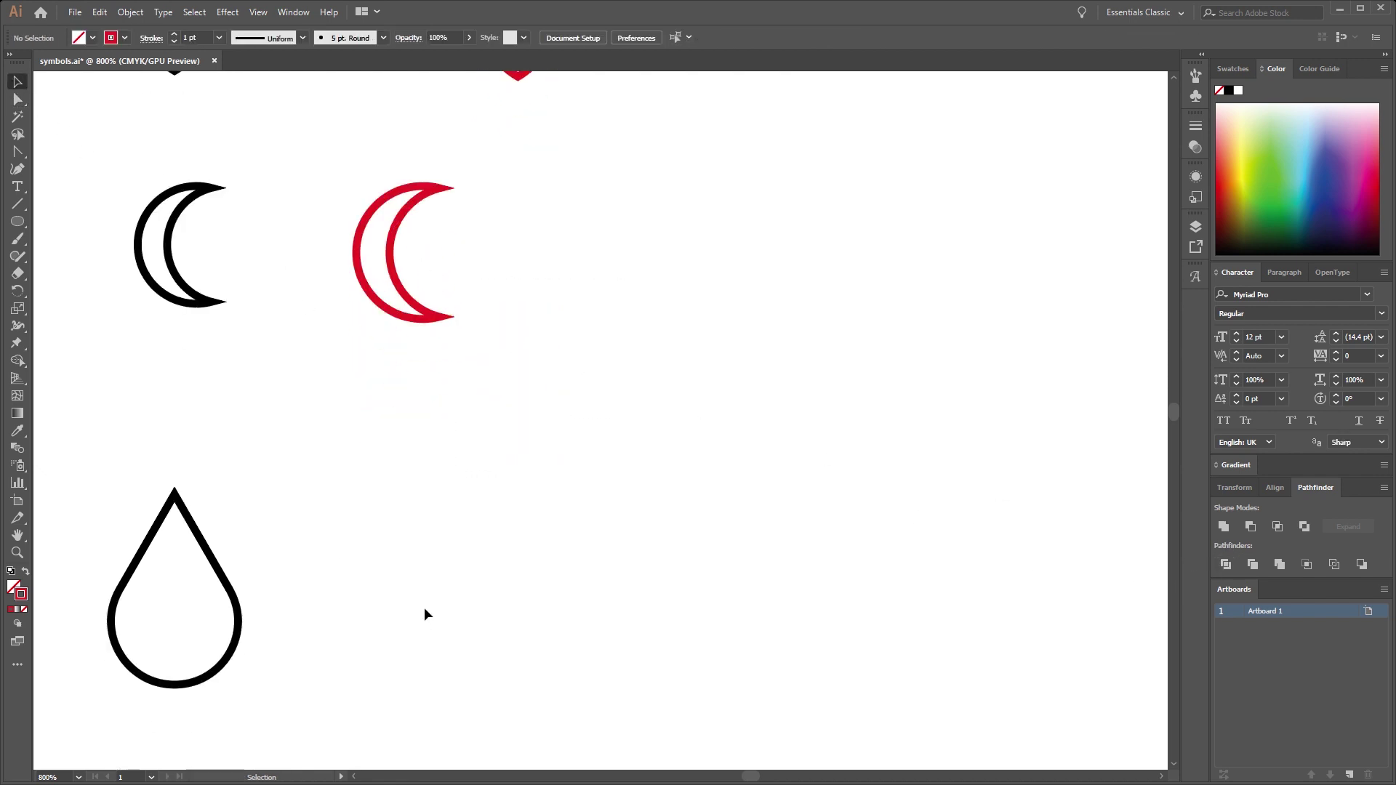
scroll(201, 413, "down", 3)
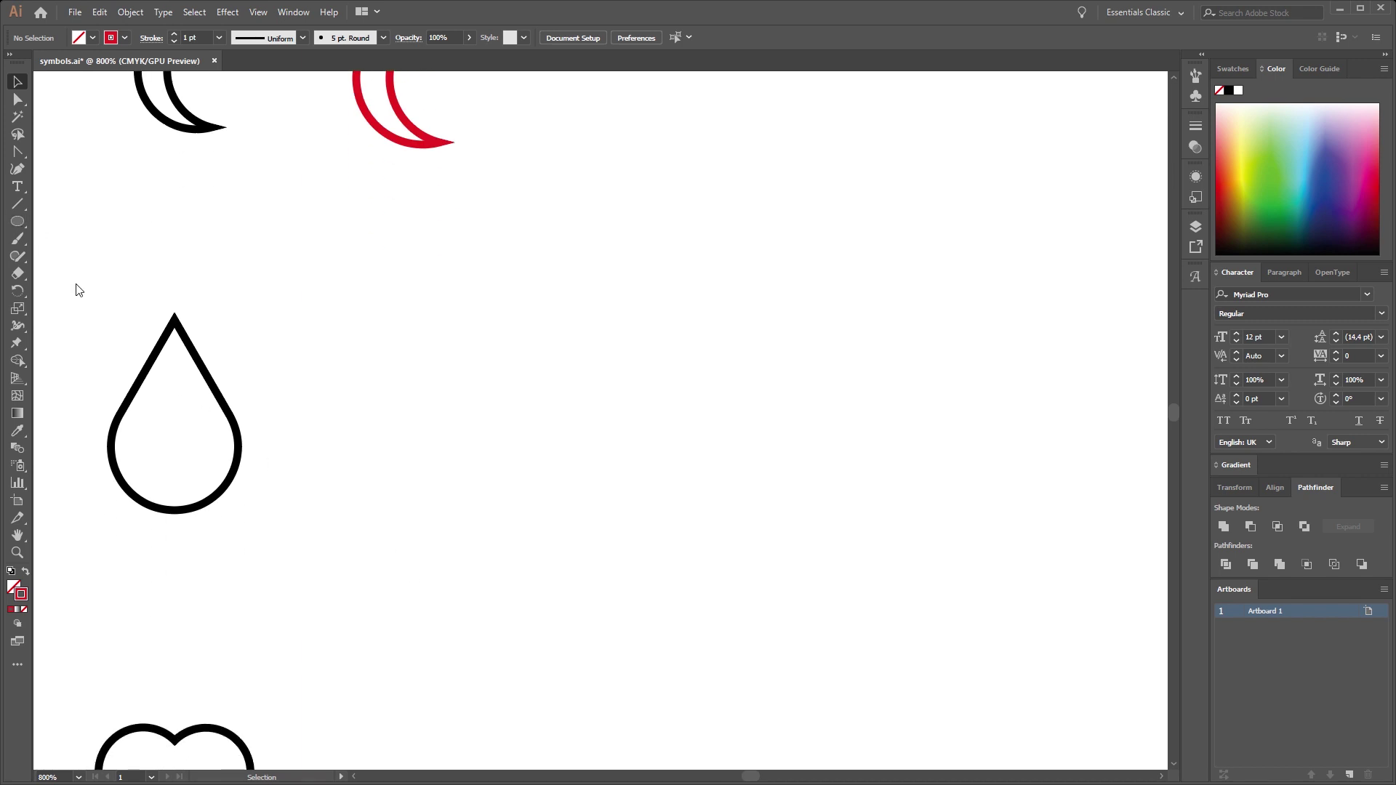
left_click_drag(463, 344, 508, 473)
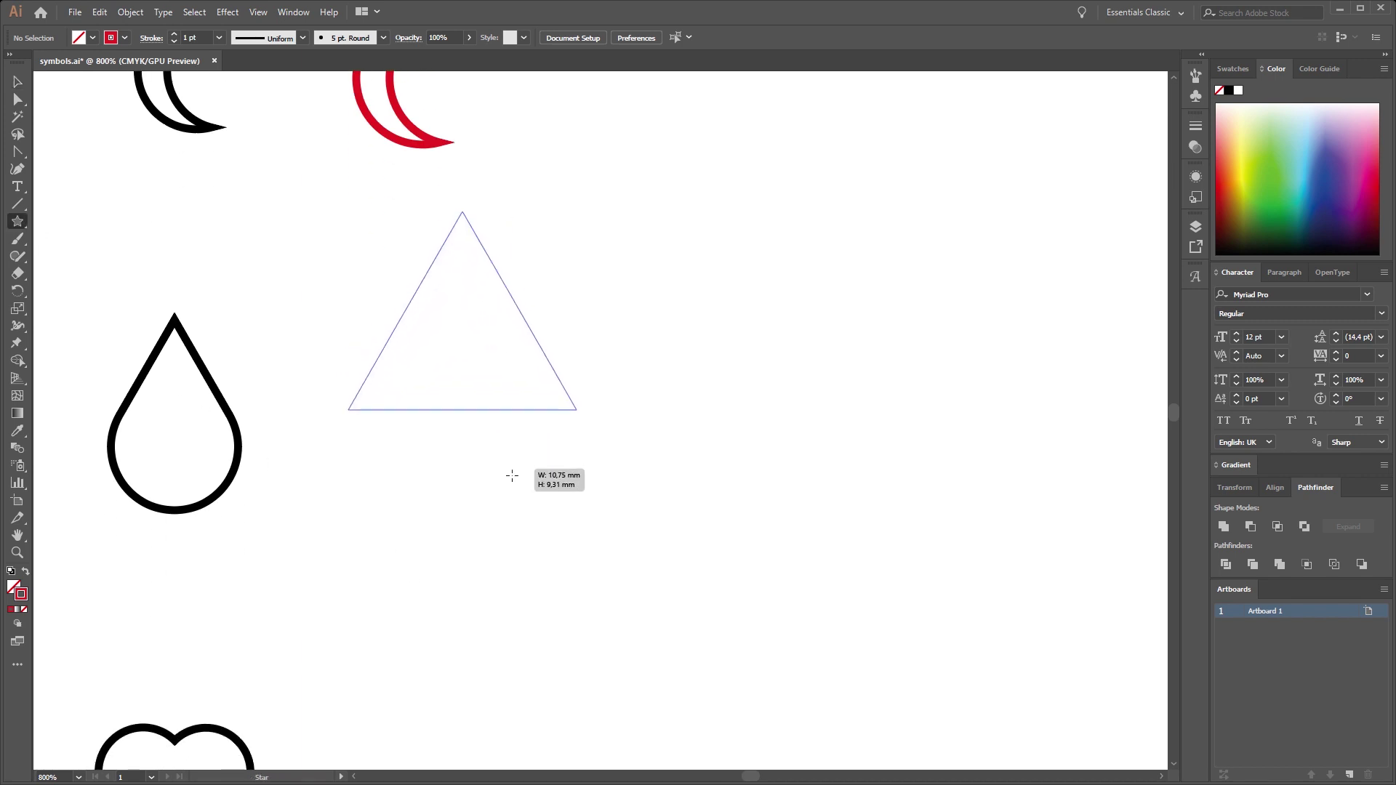
- Round the triangle's two bottom corners into a teardrop and move it level with the drop
key("a")
left_click_drag(337, 377, 626, 460)
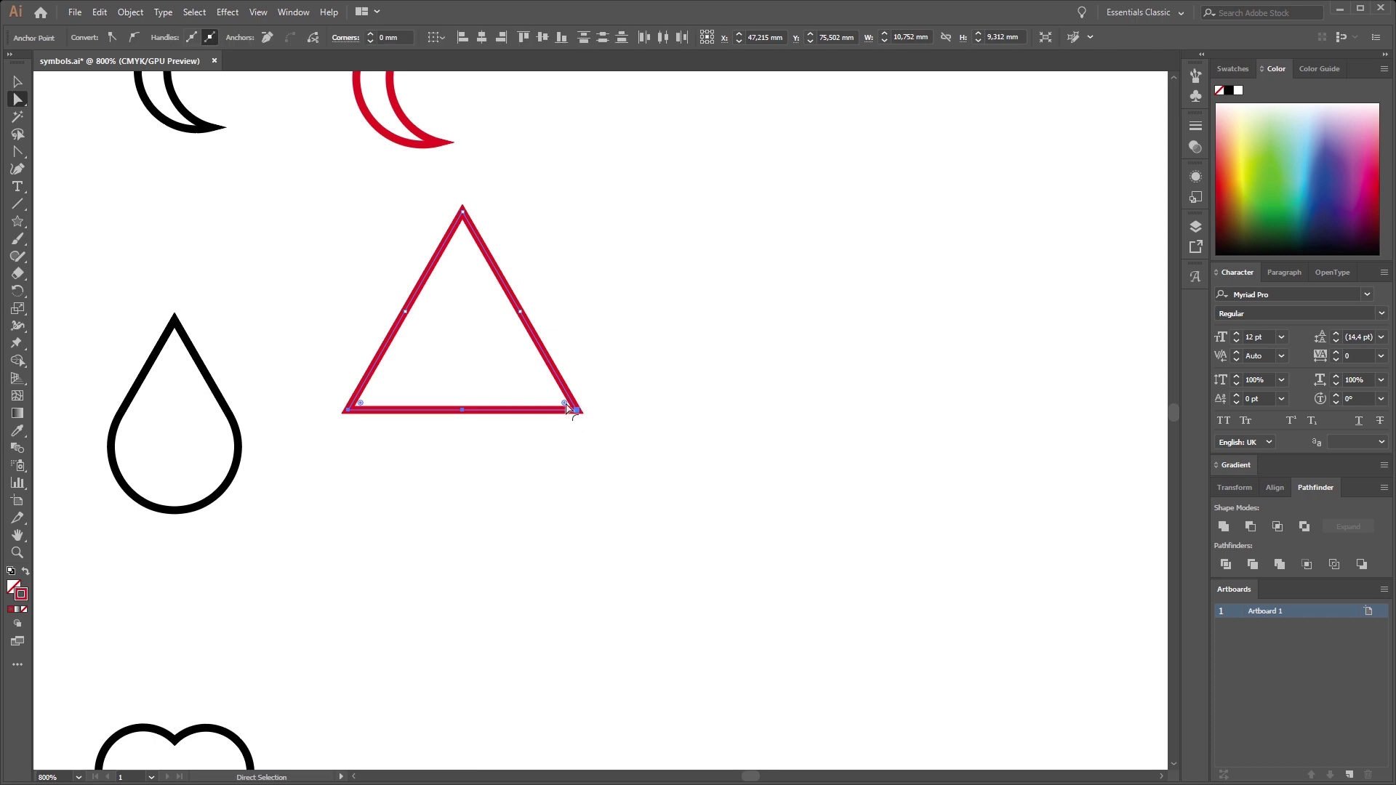
left_click_drag(335, 236, 336, 236)
key("v")
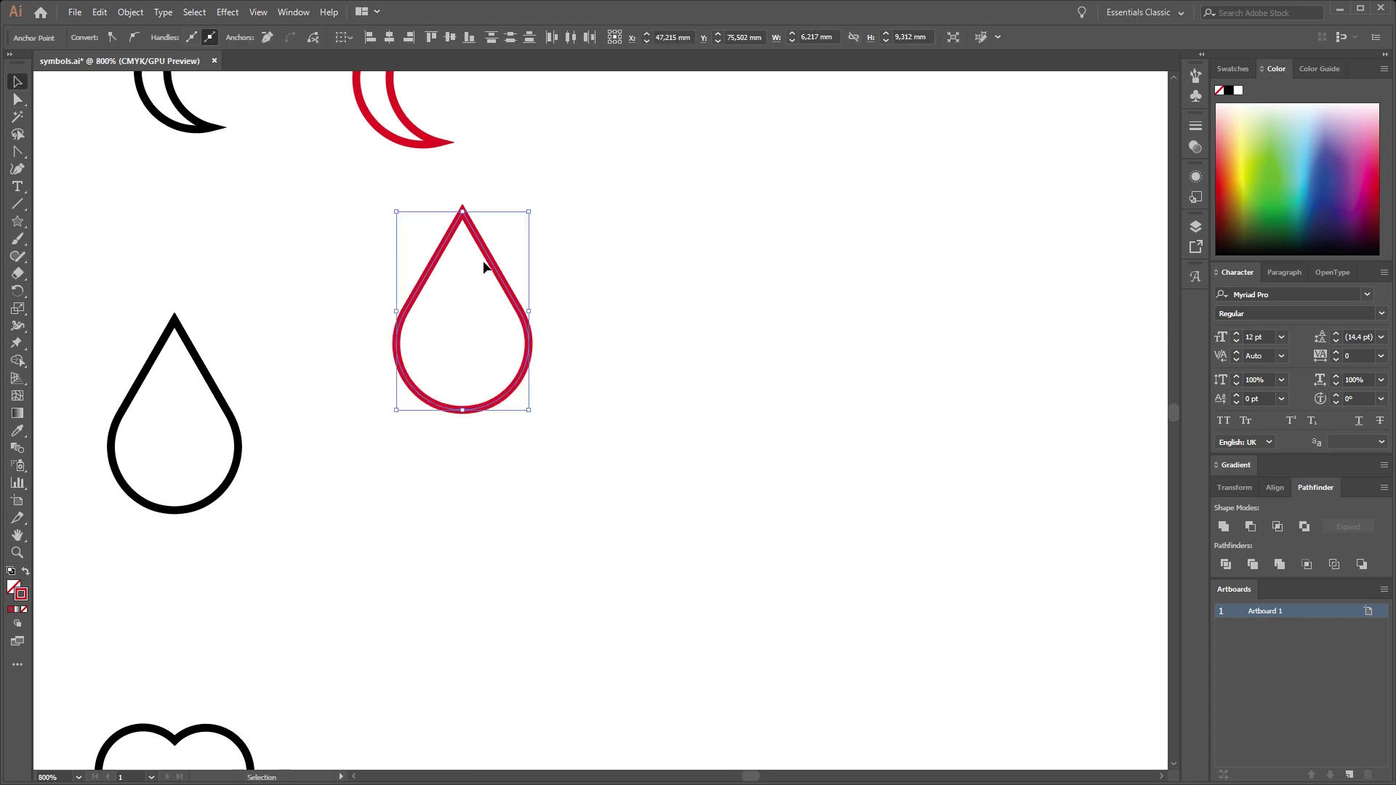
left_click_drag(484, 268, 502, 342)
- Draw a square beside the heart symbol and centre a circle on its top edge
key("h")
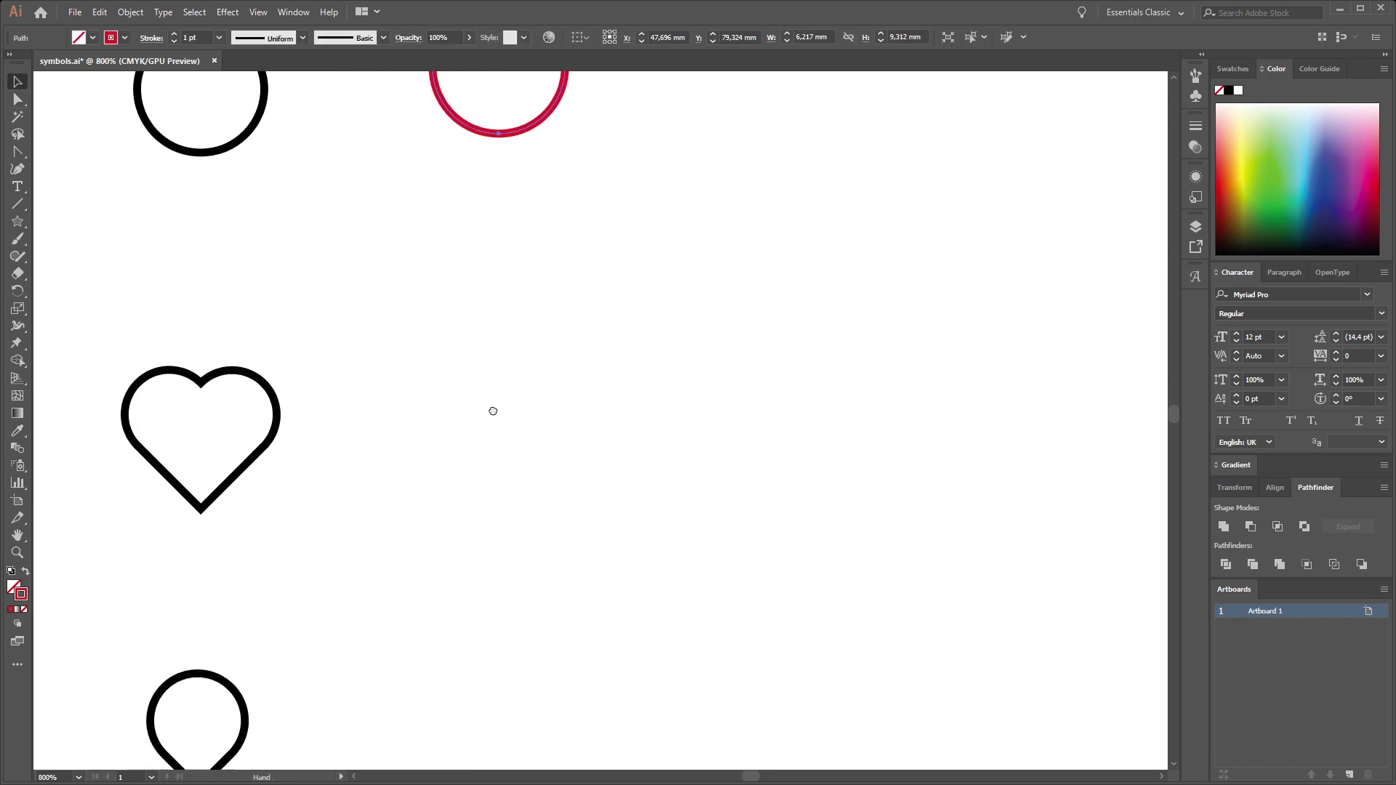
key("v")
left_click_drag(493, 412, 577, 487)
key("l")
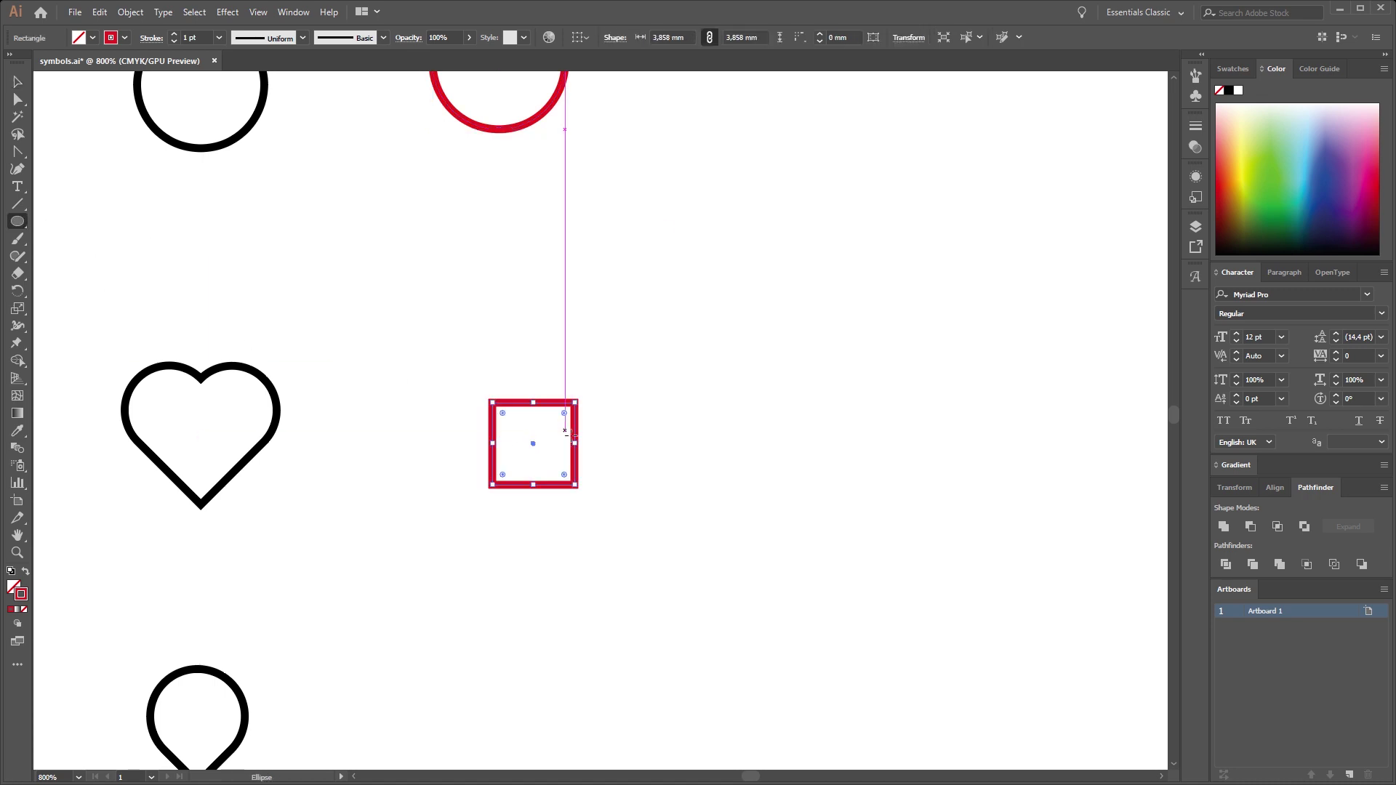
left_click_drag(493, 382, 576, 464)
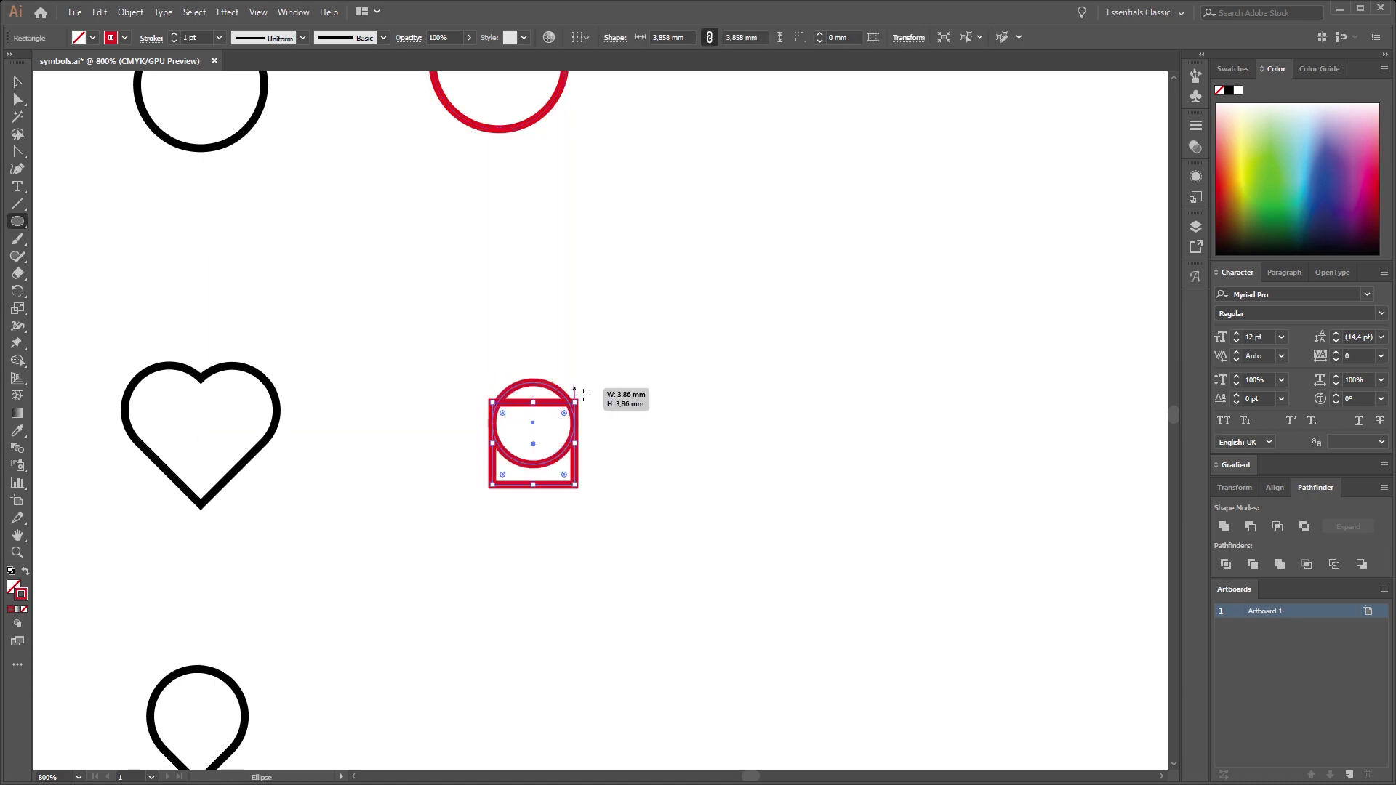
key("v")
mouse_move(568, 398)
left_mouse_down()
mouse_move(565, 377)
mouse_move(610, 425)
left_mouse_up()
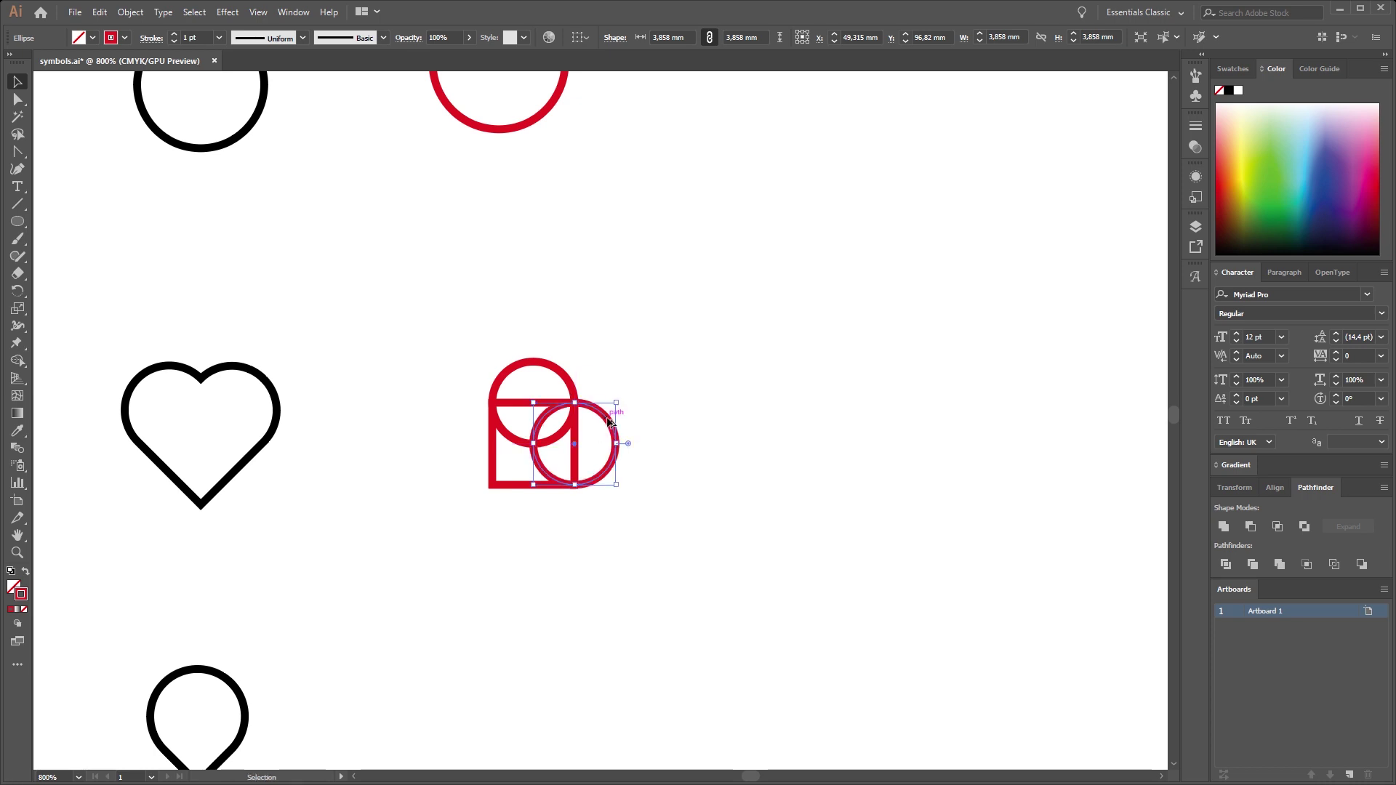
- Unite the square and both circles with Pathfinder and rotate the result 45° into a heart
left_click_drag(678, 341, 493, 491)
left_click(1224, 526)
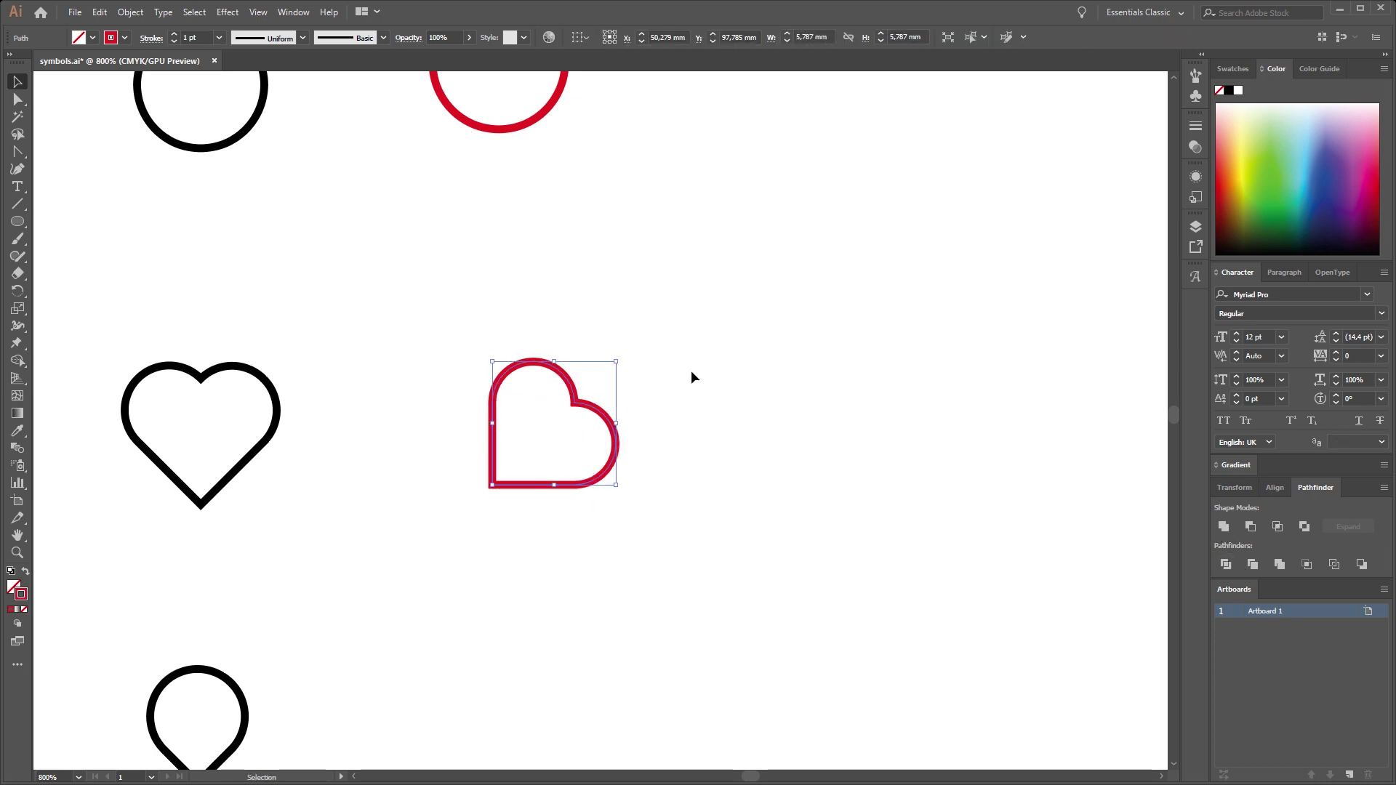
left_click_drag(627, 364, 563, 331)
left_click(677, 443)
- Make a teardrop from a small square with one rounded corner and add a flipped copy below
scroll(490, 477, "down", 8)
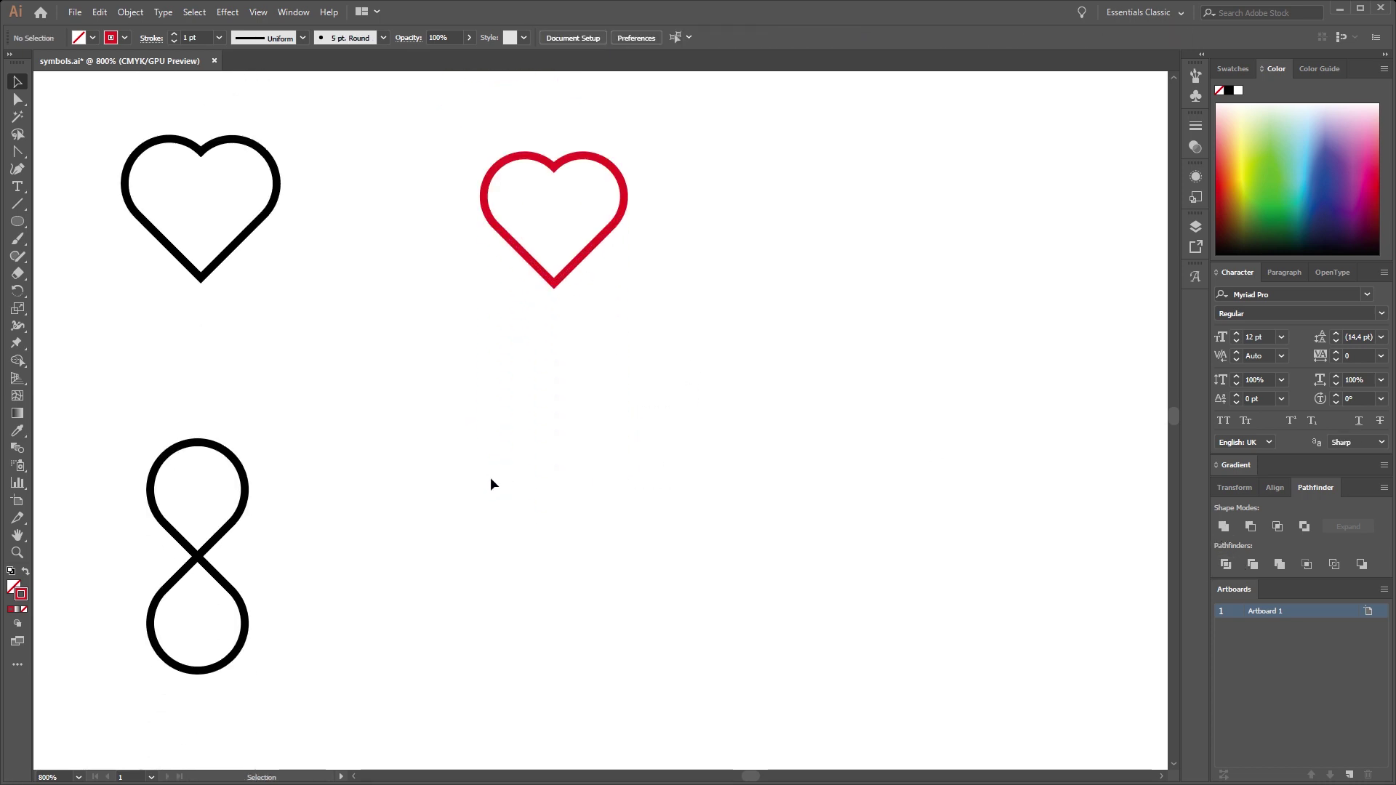
left_click_drag(492, 330, 566, 404)
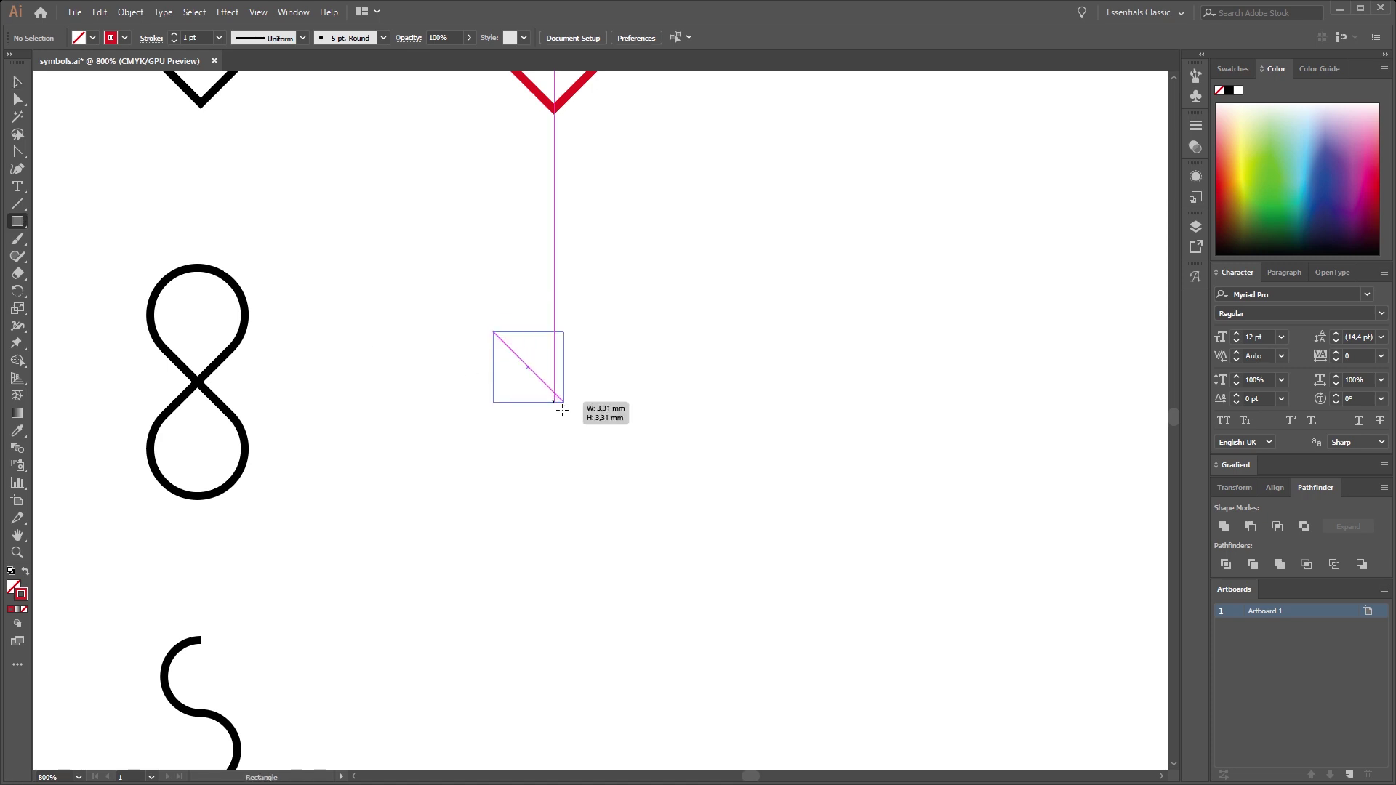
key("a")
mouse_move(480, 389)
left_mouse_down()
mouse_move(517, 427)
mouse_move(582, 368)
mouse_move(567, 359)
mouse_move(567, 466)
left_mouse_up()
left_click(17, 83)
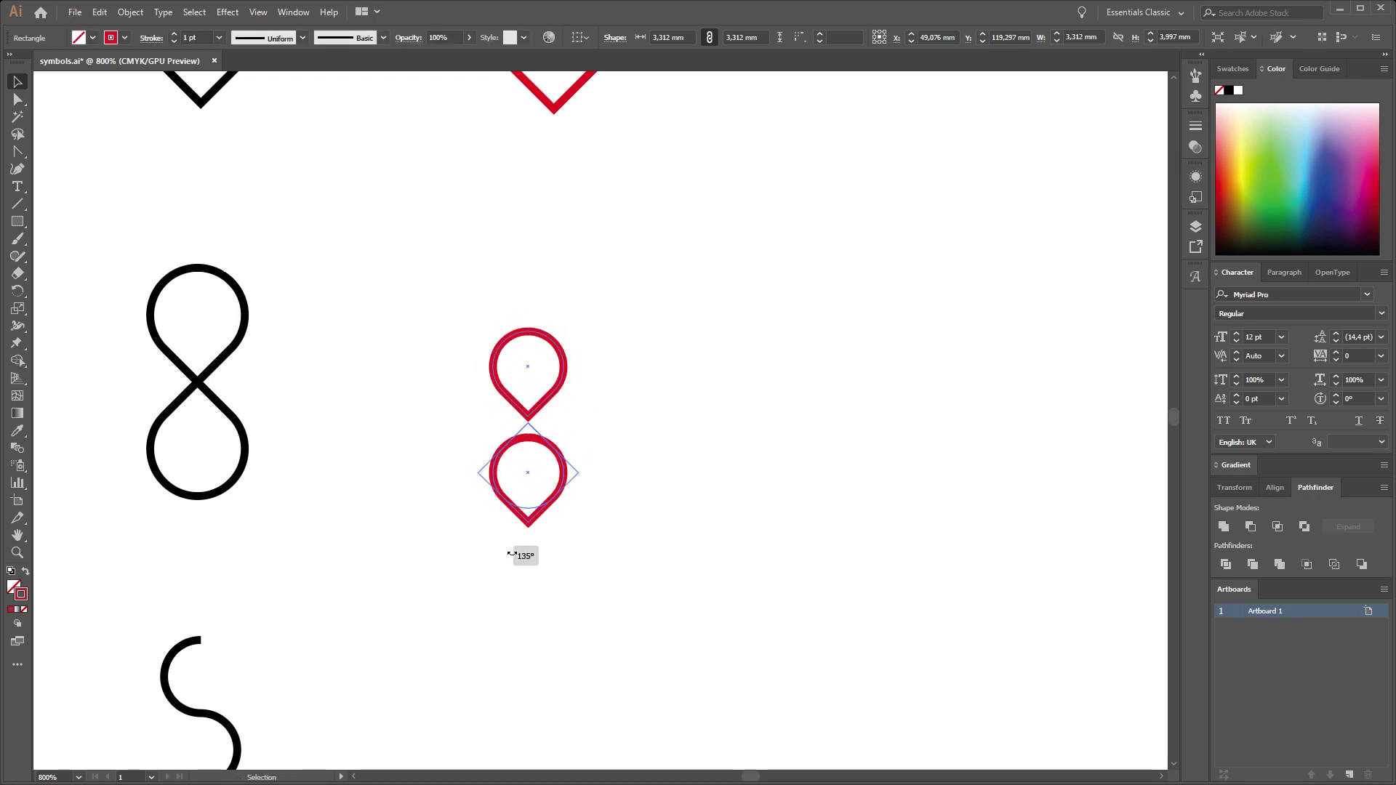
left_click_drag(517, 554, 573, 539)
left_click(573, 538)
- Zoom in and reposition the lower teardrop so the two loops meet cleanly at the crossing
scroll(530, 430, "up", 2)
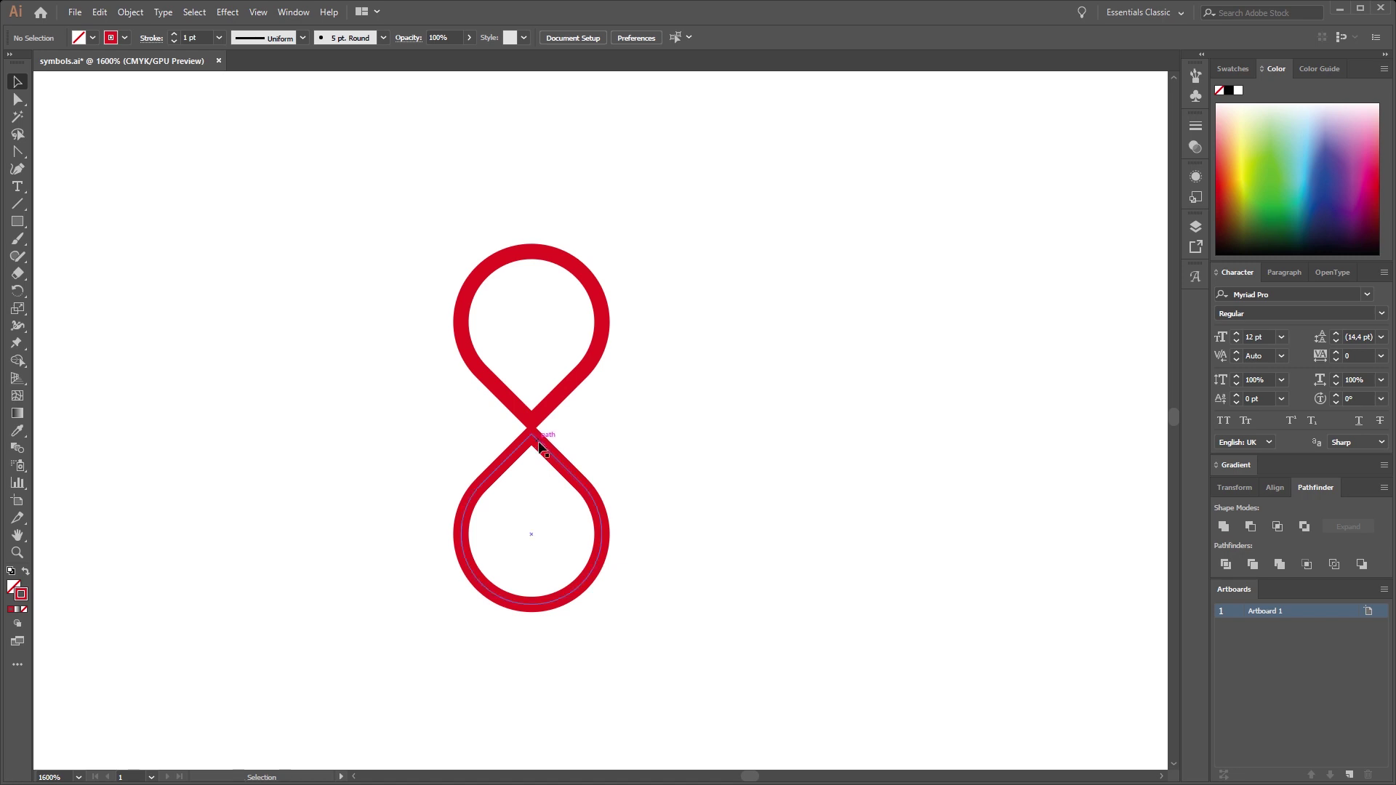
mouse_move(536, 446)
left_mouse_down()
mouse_move(542, 480)
mouse_move(543, 428)
left_mouse_up()
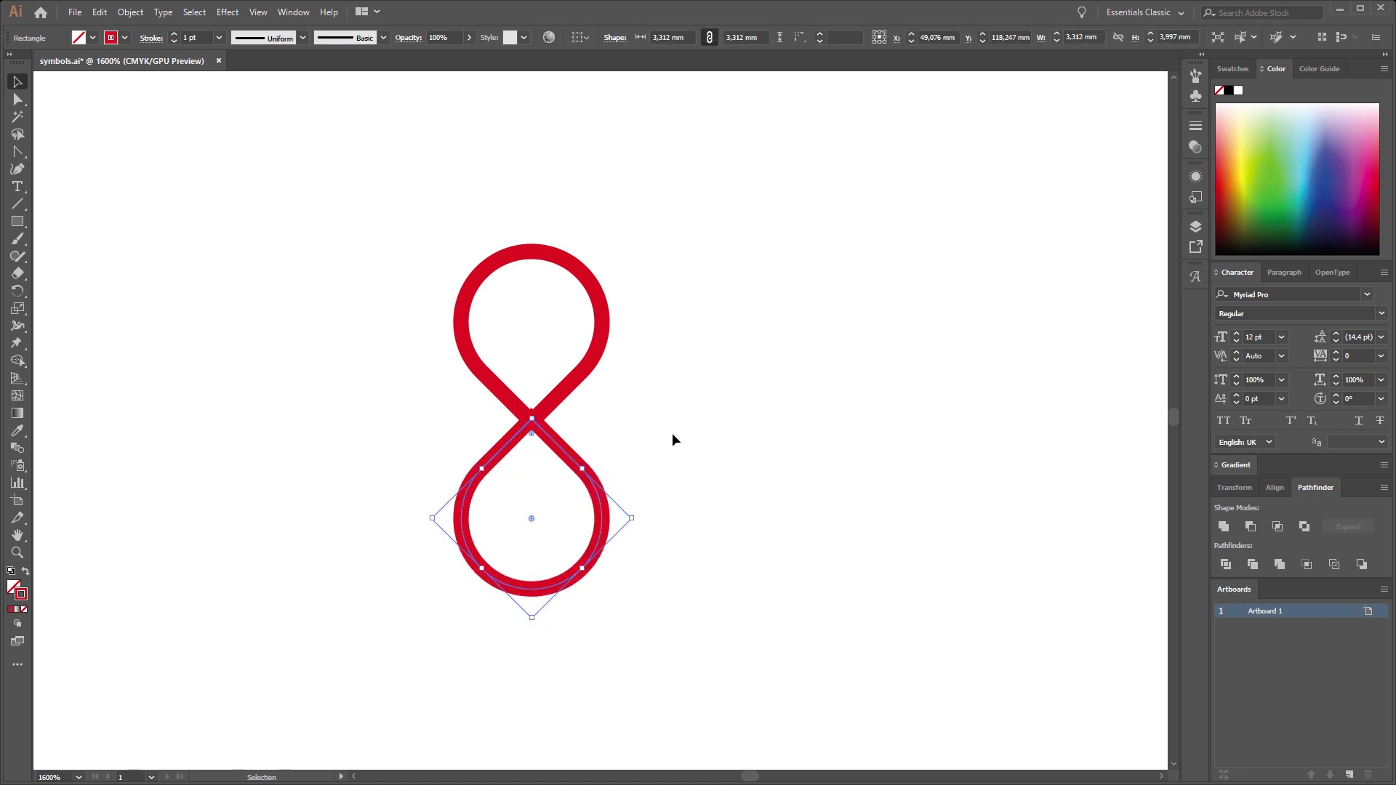
left_click(672, 433)
scroll(556, 438, "up", 1)
scroll(491, 429, "up", 1)
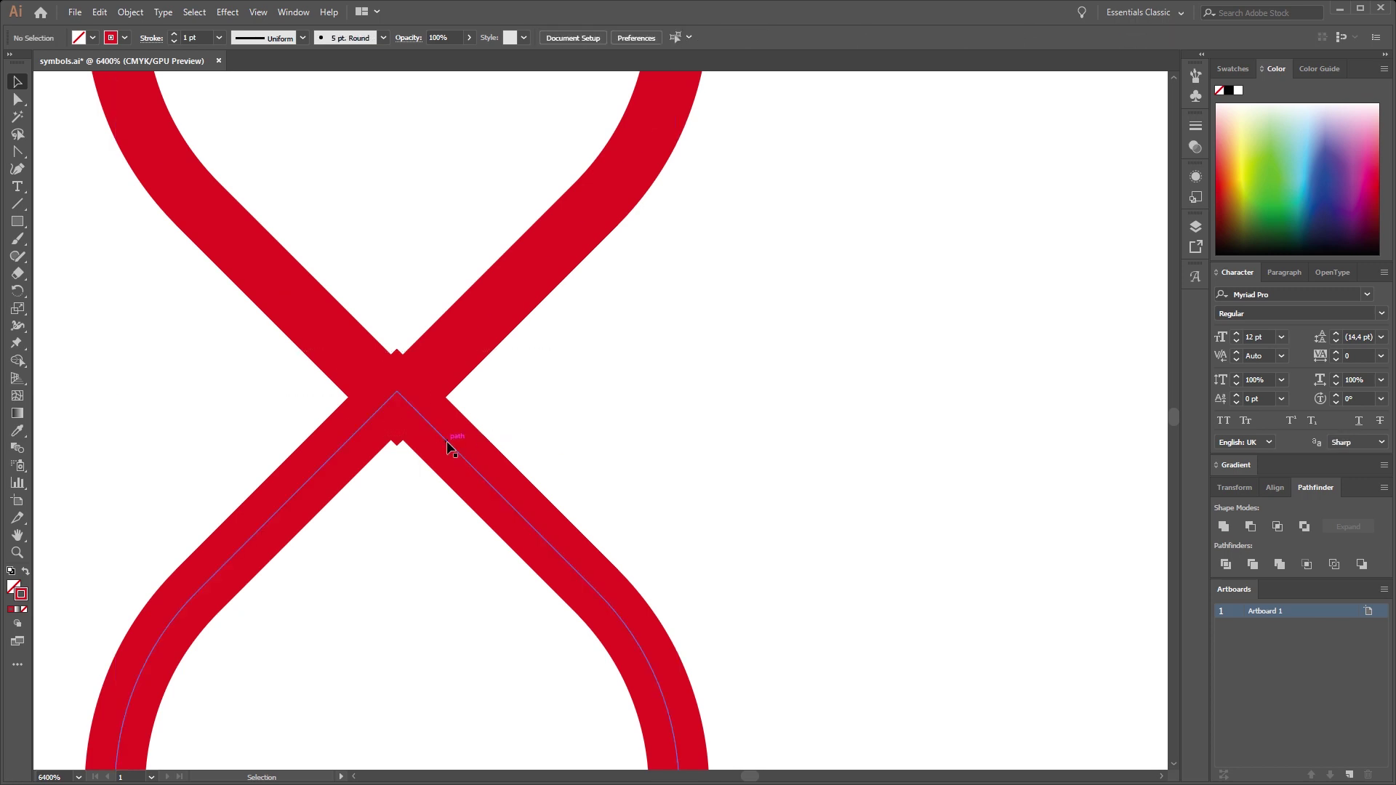
mouse_move(447, 493)
left_mouse_down()
mouse_move(447, 459)
mouse_move(460, 464)
left_mouse_up()
left_click(622, 455)
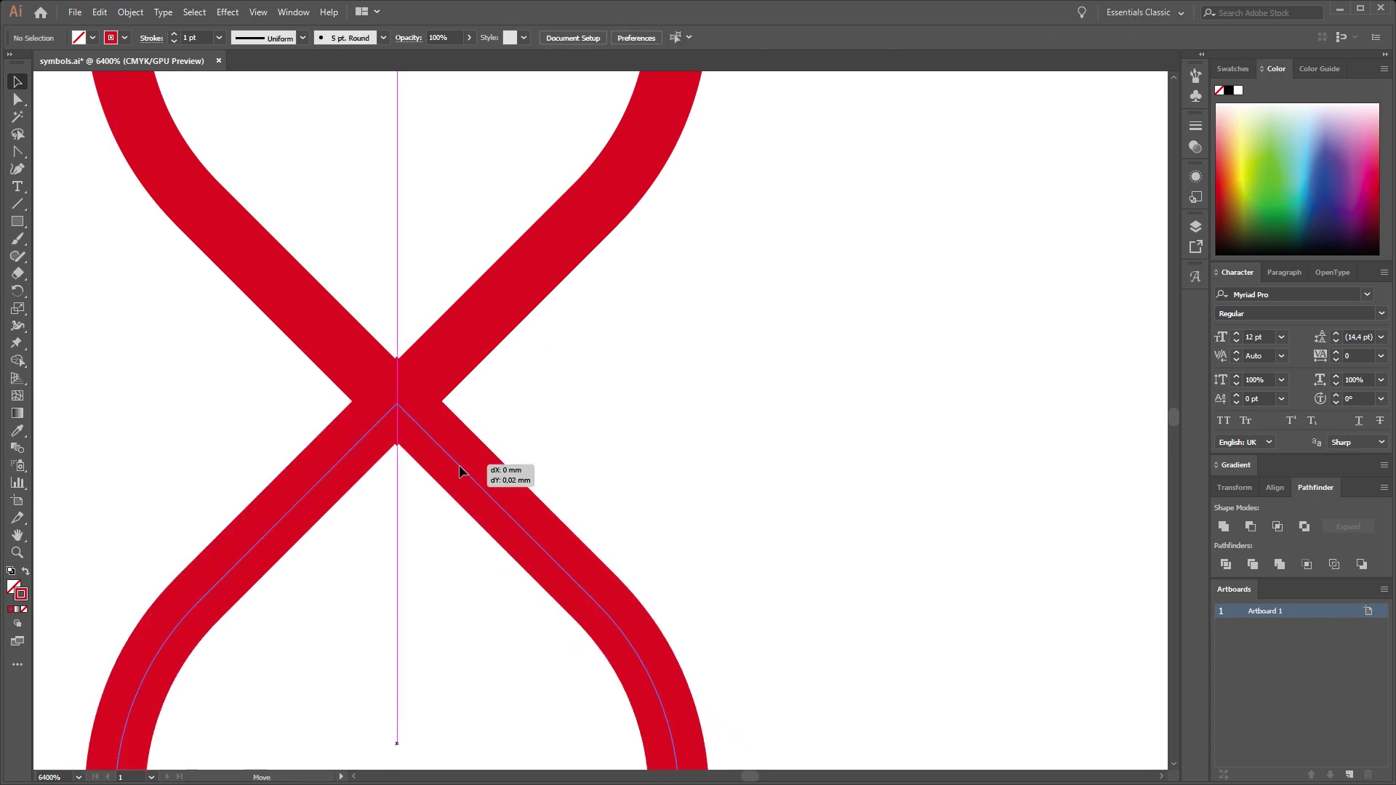
left_click(603, 452)
scroll(604, 452, "down", 4)
scroll(625, 495, "down", 2)
scroll(503, 365, "down", 2)
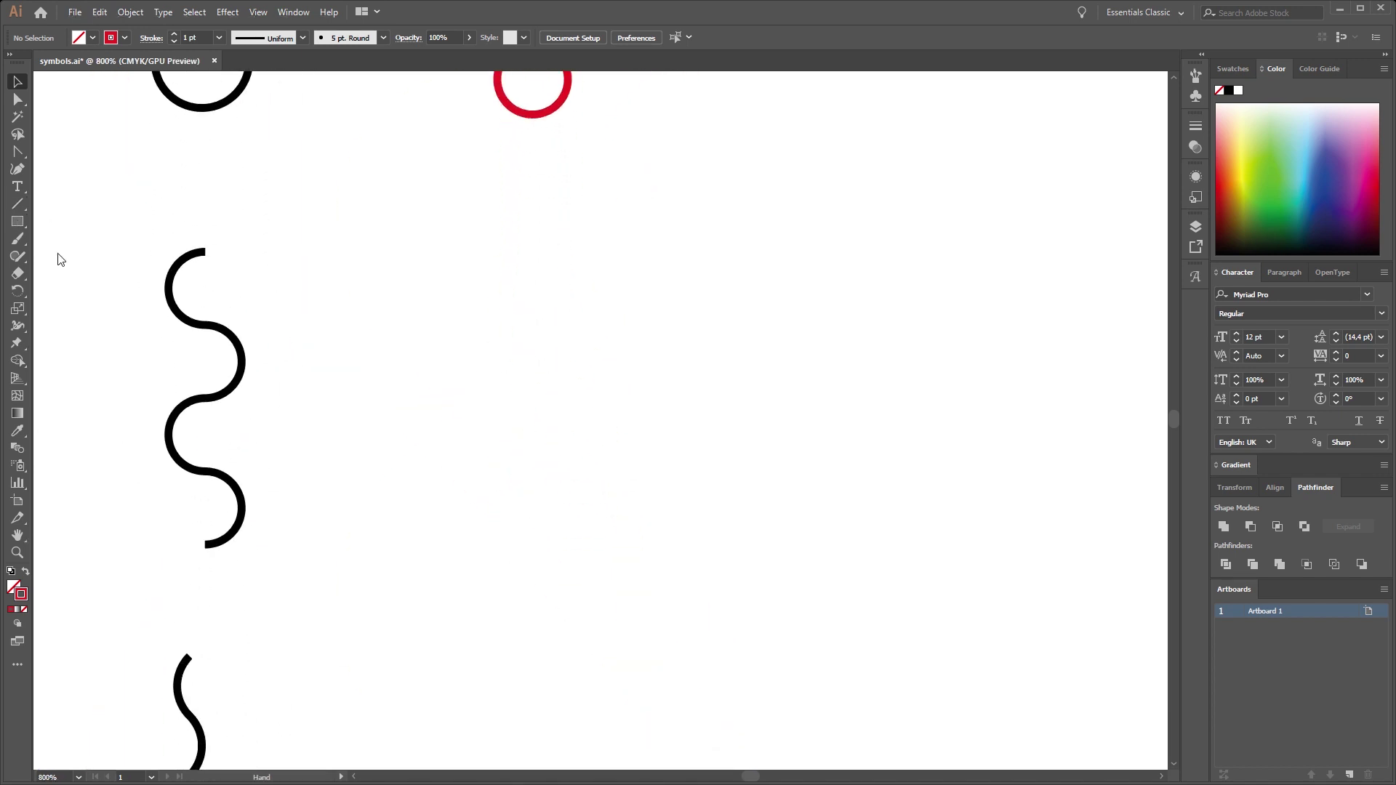
- Cut a small red circle into half-arcs, arrange them into an S, and copy it downward
key("l")
left_click_drag(461, 291, 534, 364)
key("a")
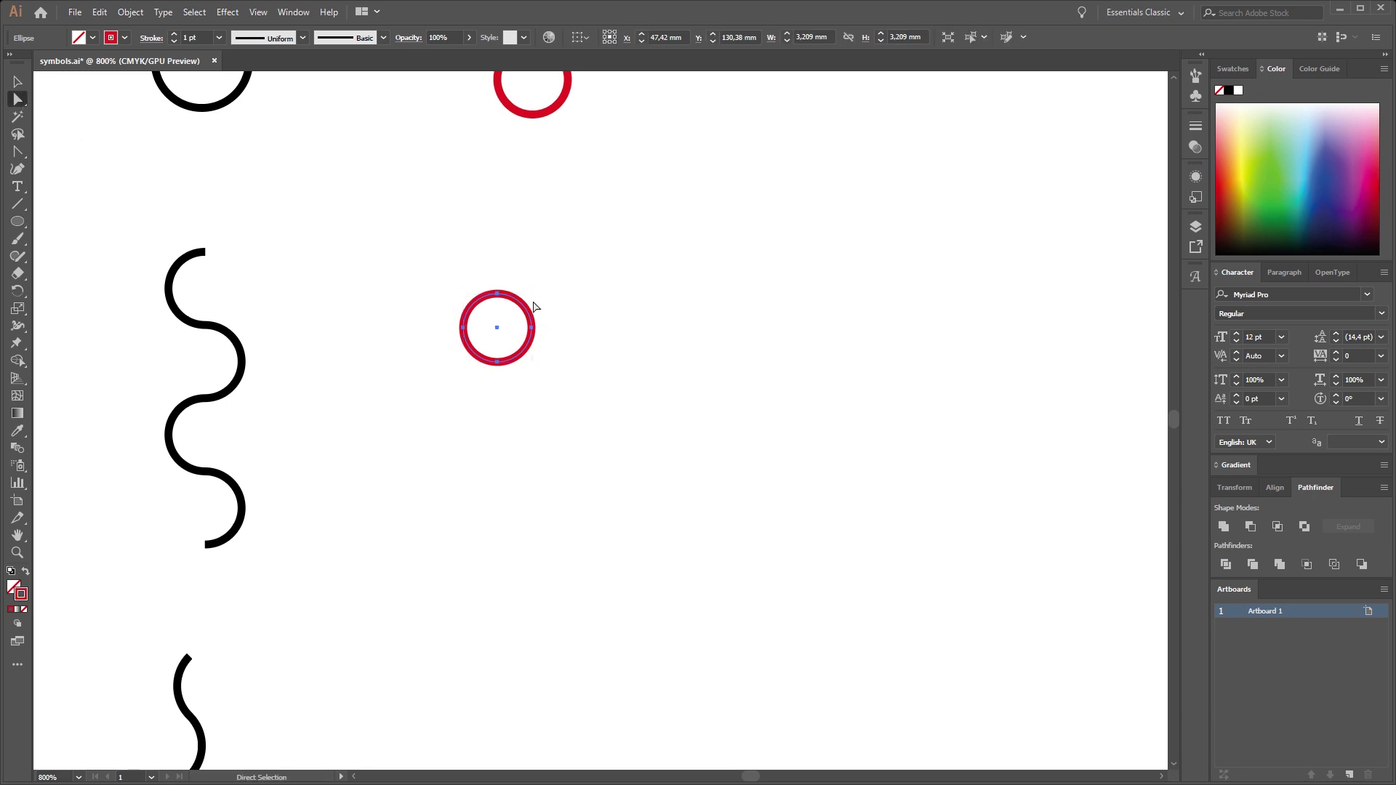
key("Delete")
left_click_drag(534, 305, 452, 452)
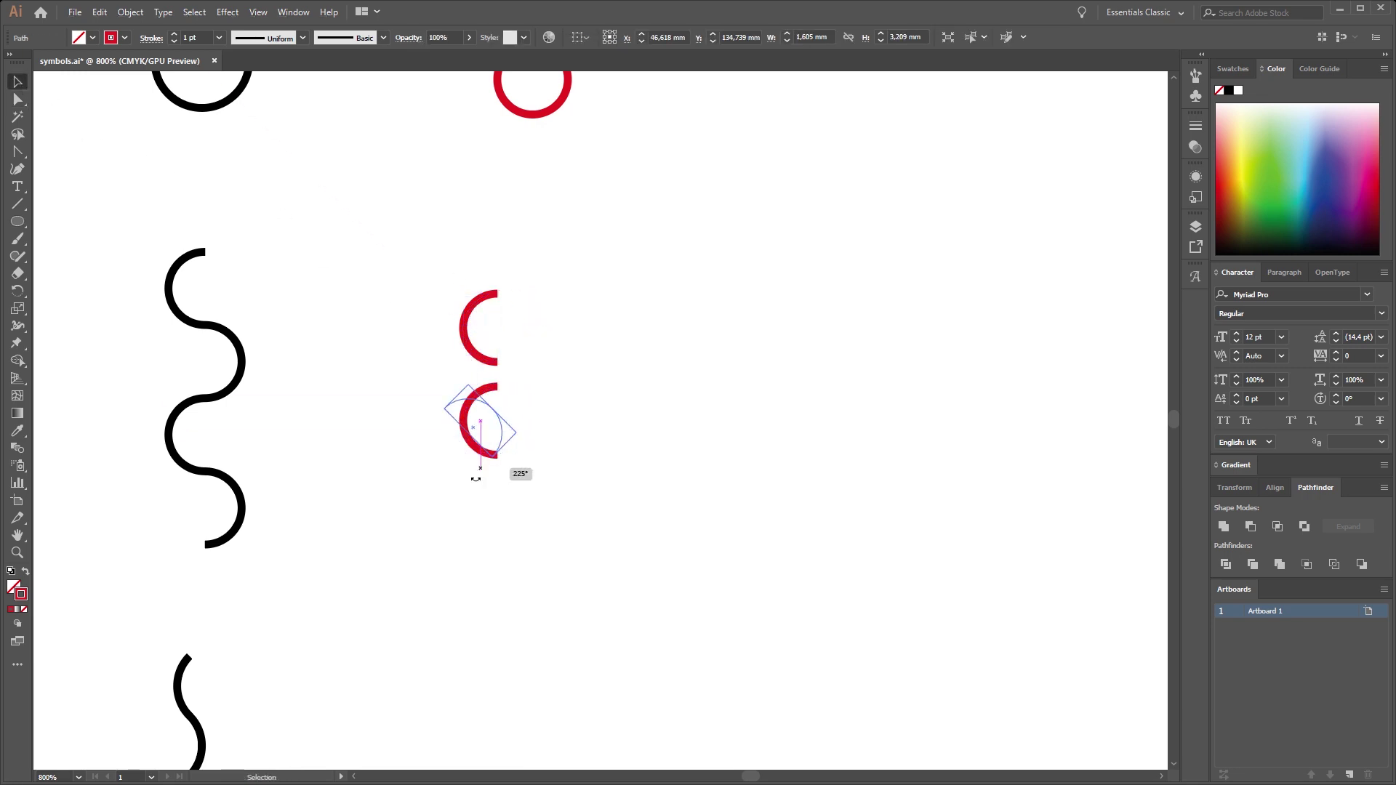
left_click(583, 455)
mouse_move(491, 399)
left_mouse_down()
mouse_move(525, 372)
mouse_move(472, 305)
left_mouse_up()
left_click_drag(525, 375, 525, 511)
left_click(637, 292)
- Shift the right-hand arc slightly so it meets its neighbouring arc
scroll(557, 336, "up", 2)
left_click_drag(551, 390, 513, 491)
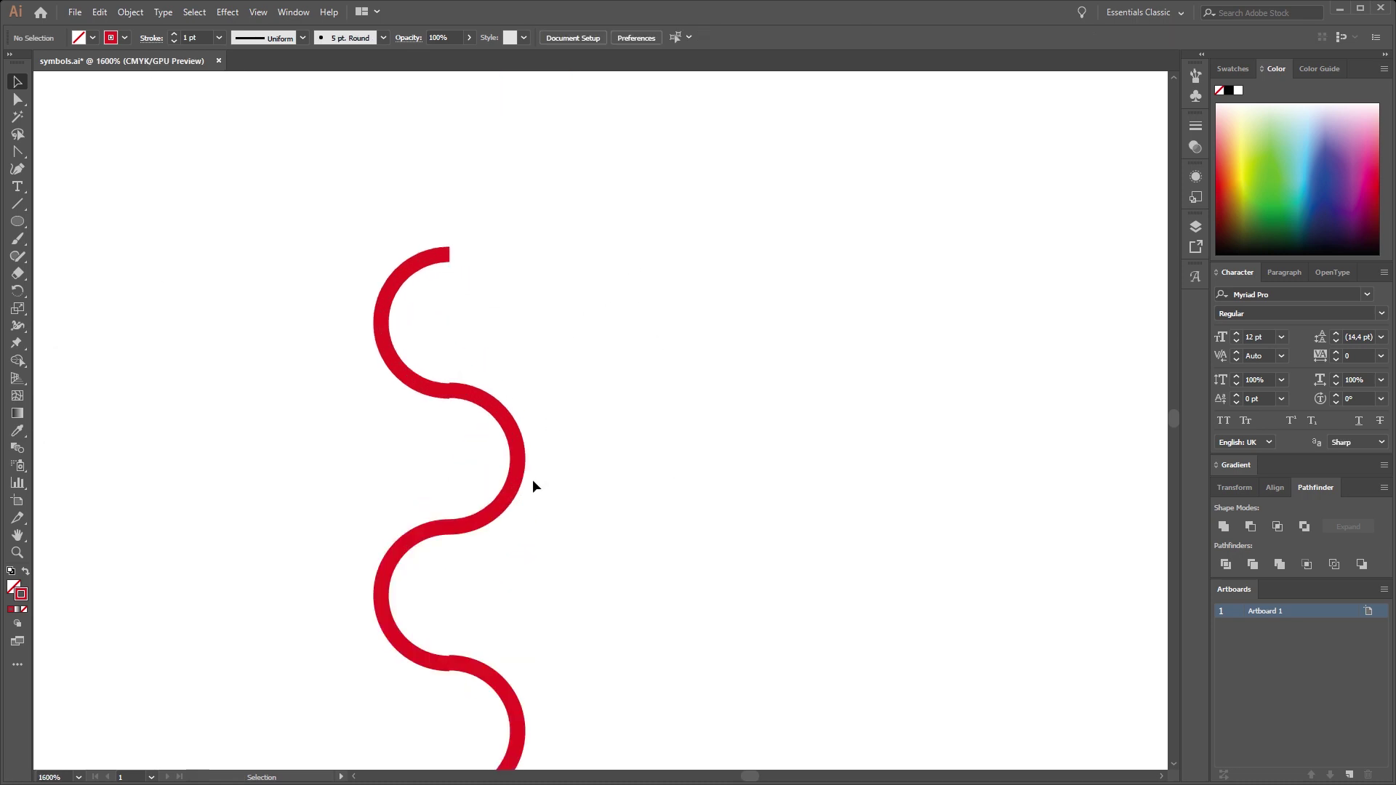
scroll(532, 486, "up", 3)
left_click(506, 390)
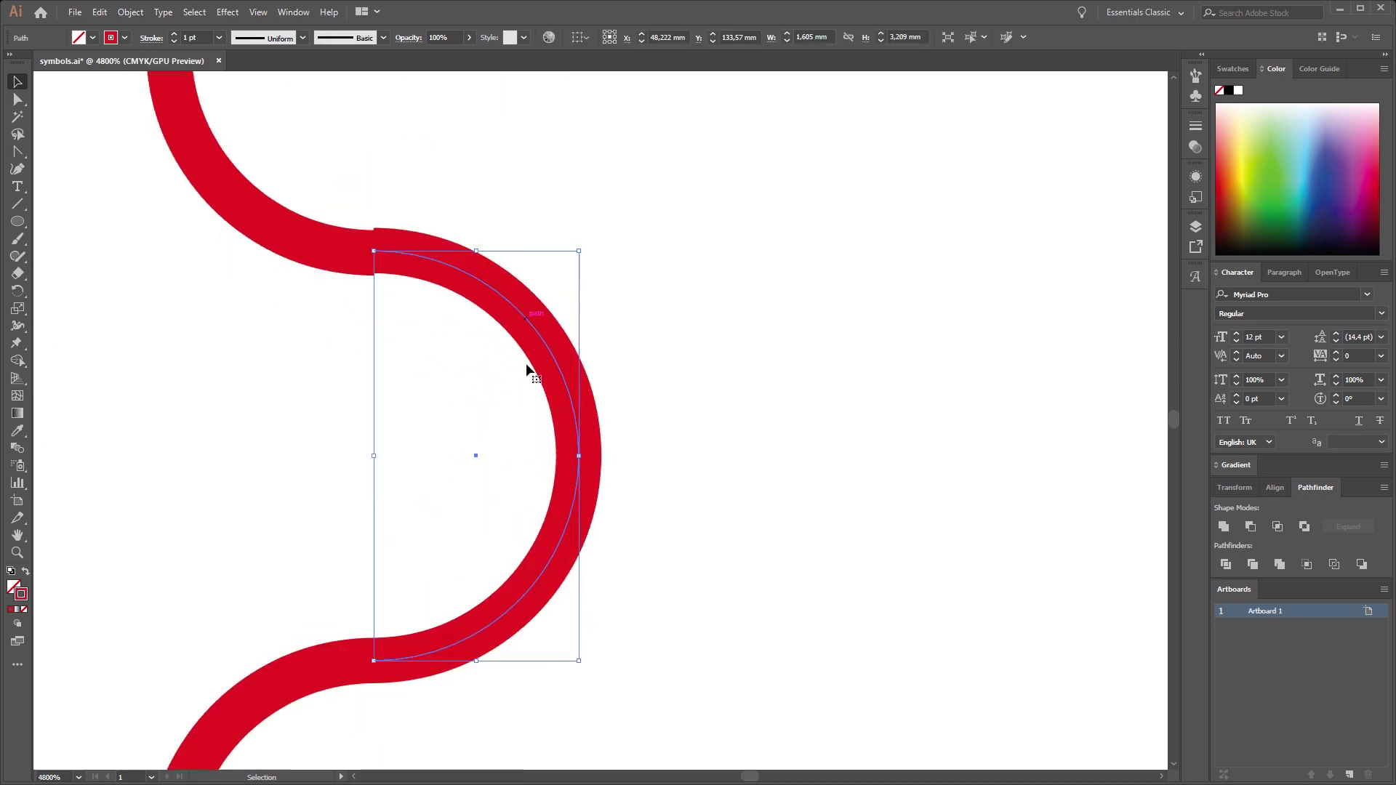
scroll(526, 363, "down", 3)
left_click(571, 640, "shift")
scroll(462, 187, "up", 3)
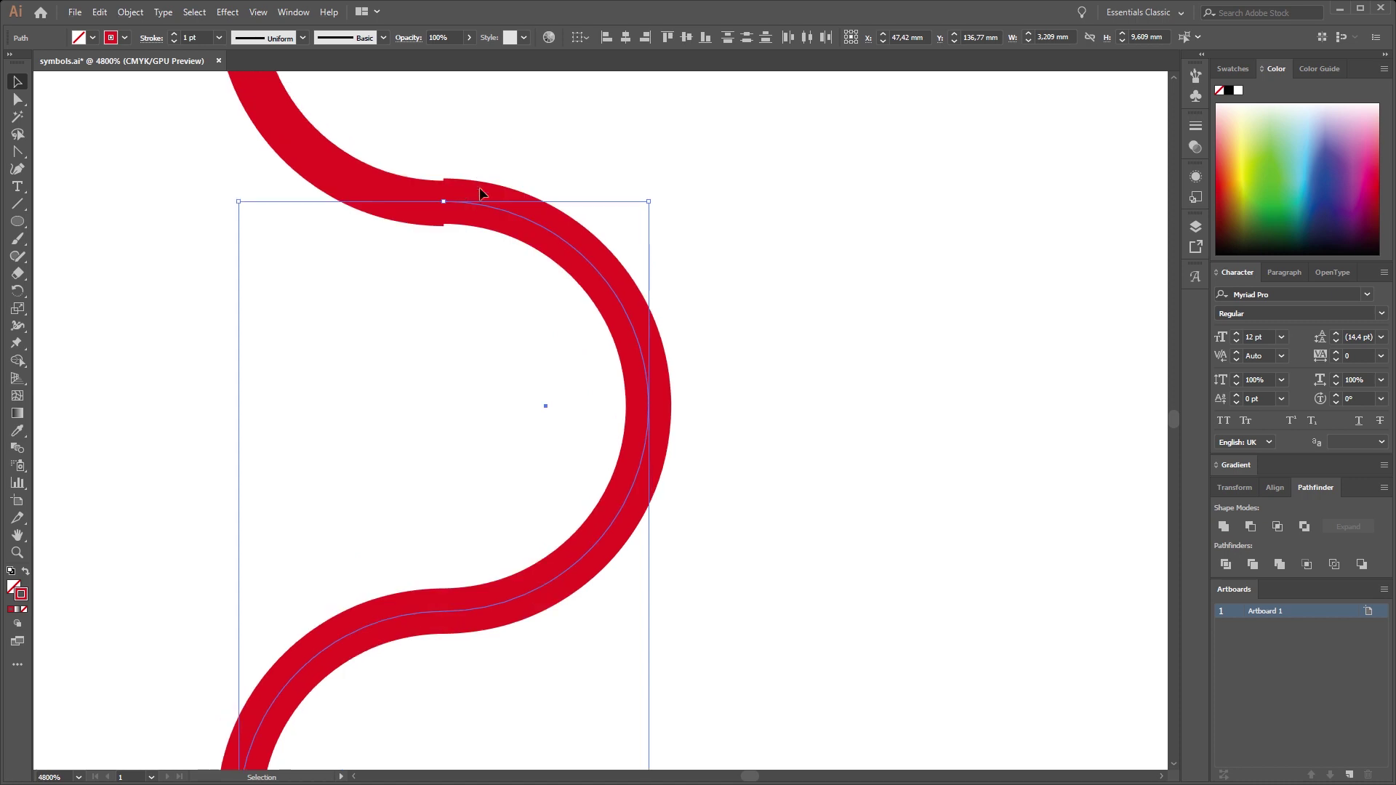
mouse_move(499, 212)
left_mouse_down()
mouse_move(496, 273)
mouse_move(494, 212)
left_mouse_up()
- Nudge the lower arc to line up the remaining join in the wave
scroll(494, 212, "down", 2)
left_click(631, 430)
scroll(488, 501, "down", 3)
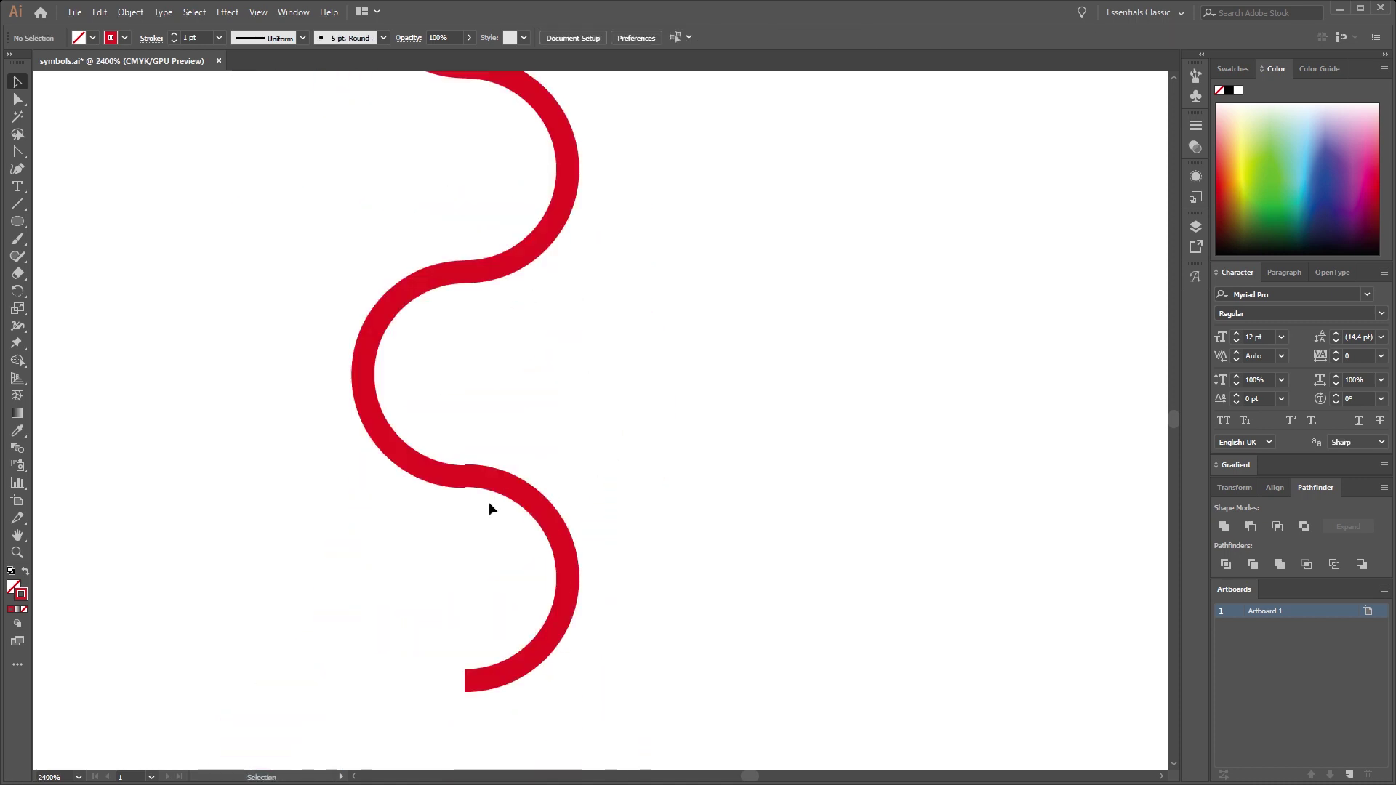
scroll(489, 502, "up", 1)
mouse_move(490, 464)
left_mouse_down()
mouse_move(490, 508)
mouse_move(495, 465)
left_mouse_up()
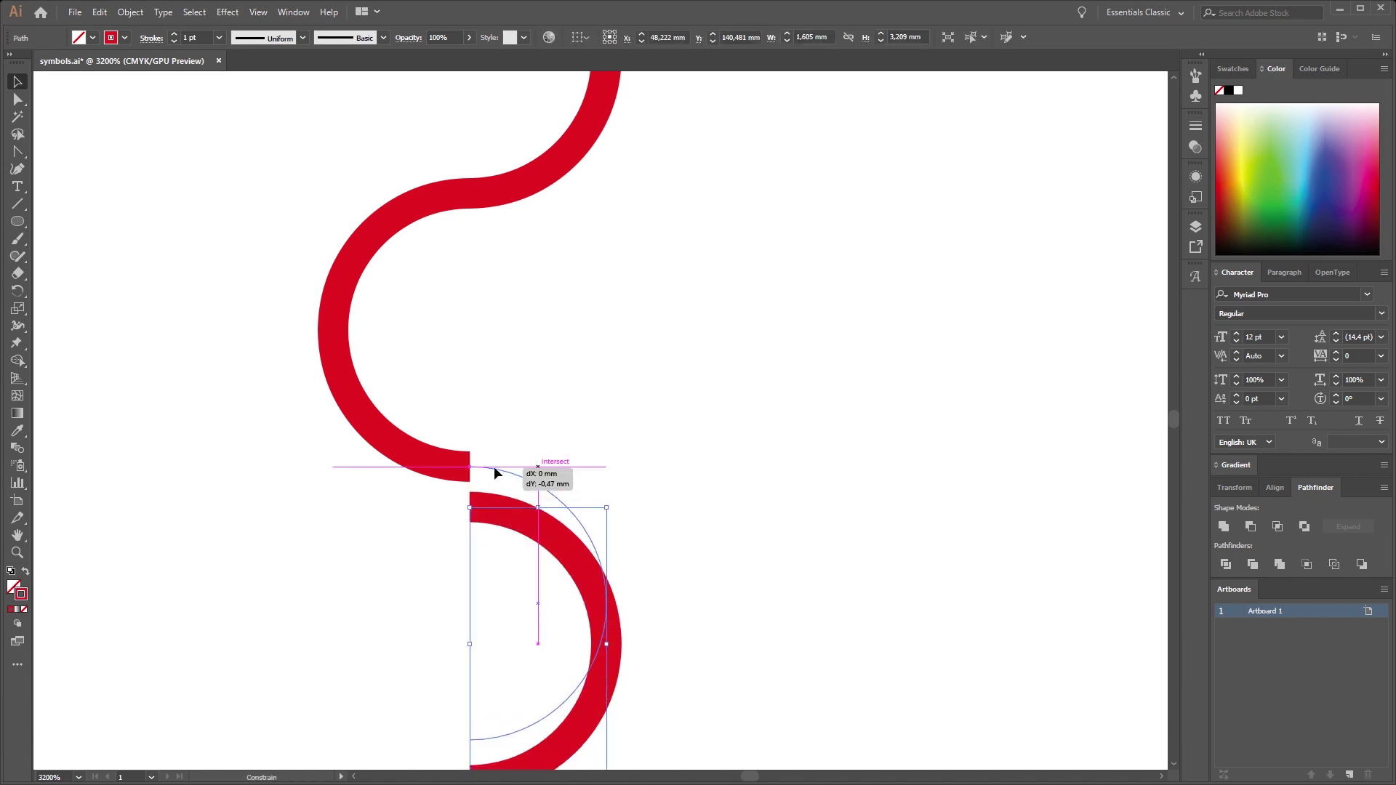
left_click(521, 402)
scroll(540, 425, "down", 5)
scroll(455, 560, "up", 2)
- Draw a red ring by the thin black wave, delete its right and bottom anchors, and form an S
left_click_drag(455, 560, 449, 484)
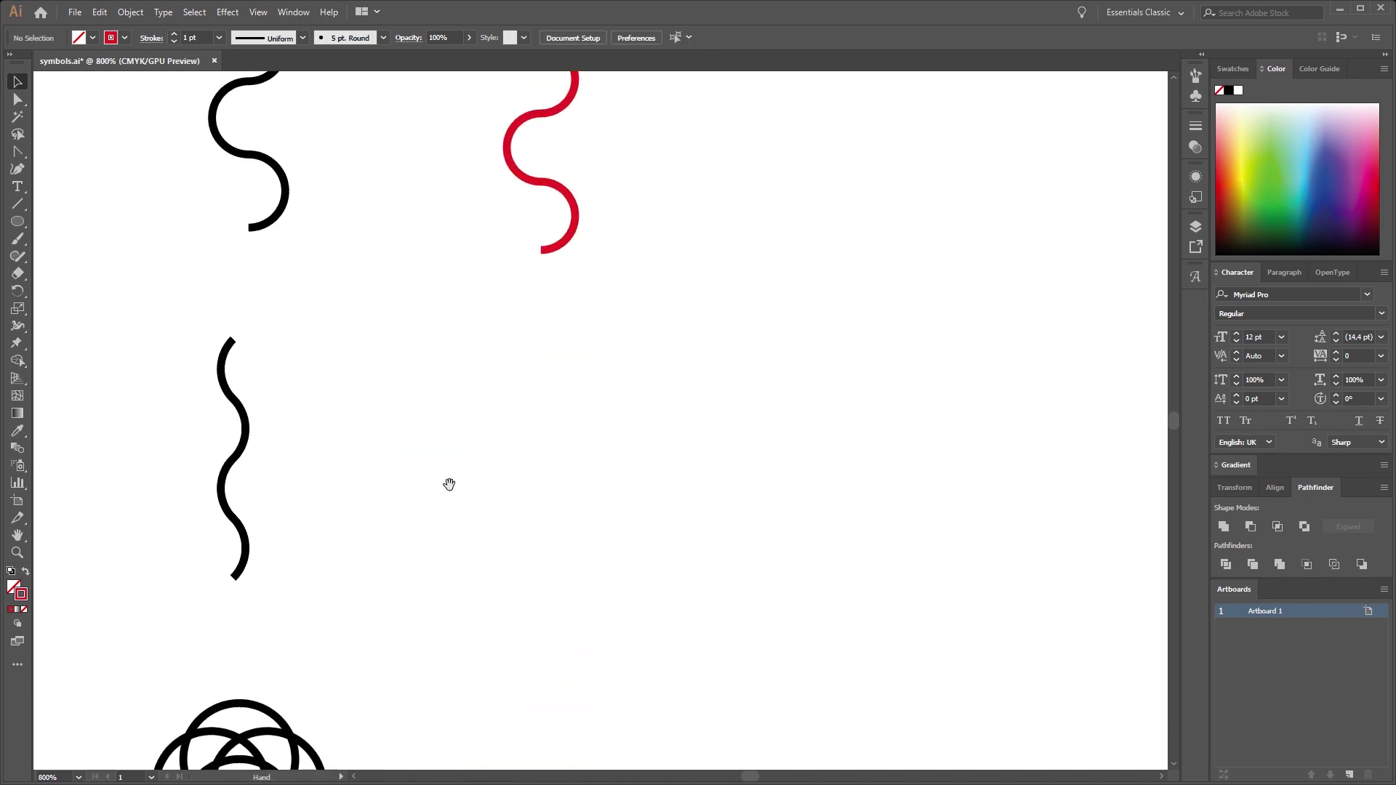
left_click_drag(457, 433, 529, 504)
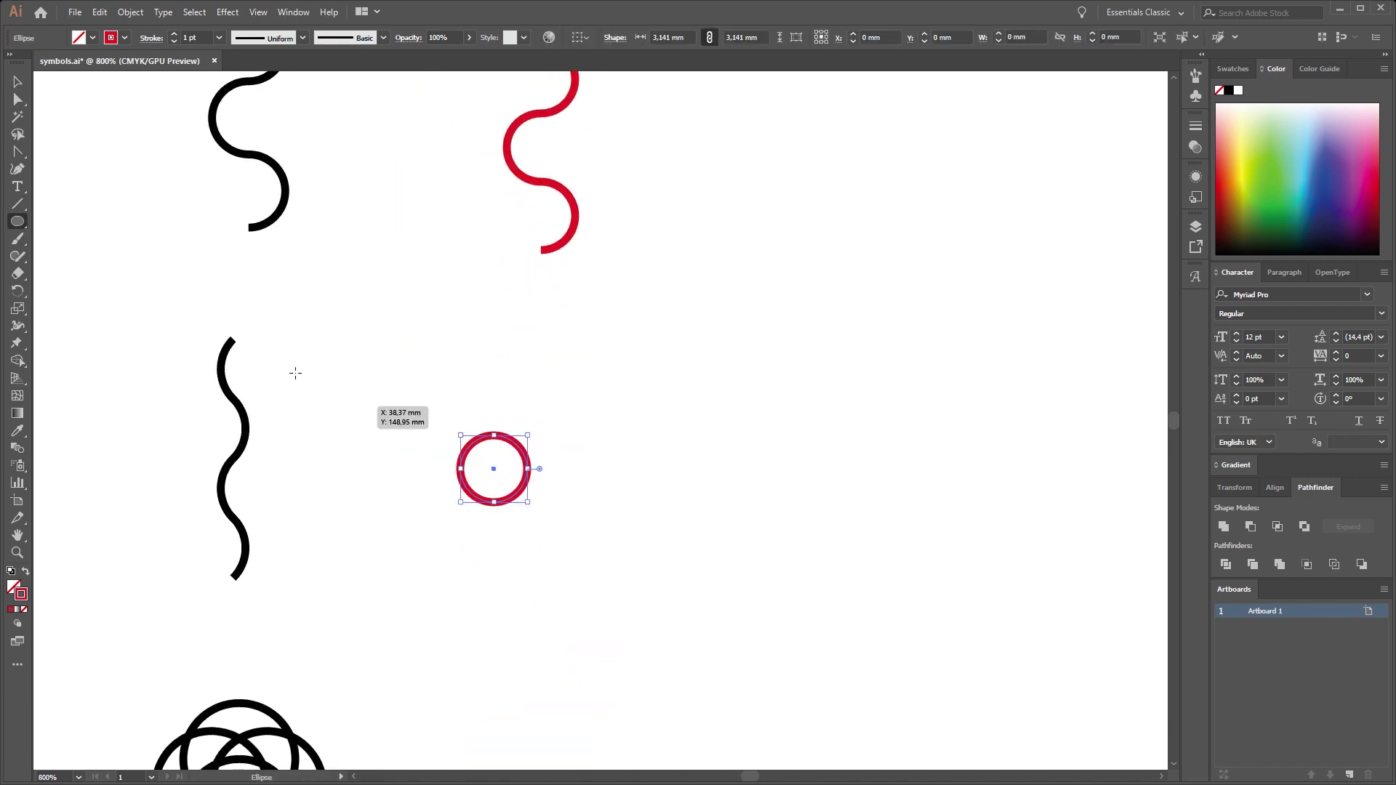
key("a")
key("Delete")
mouse_move(482, 463)
left_mouse_down()
mouse_move(488, 409)
mouse_move(446, 609)
left_mouse_up()
left_click(527, 613)
scroll(483, 527, "up", 2)
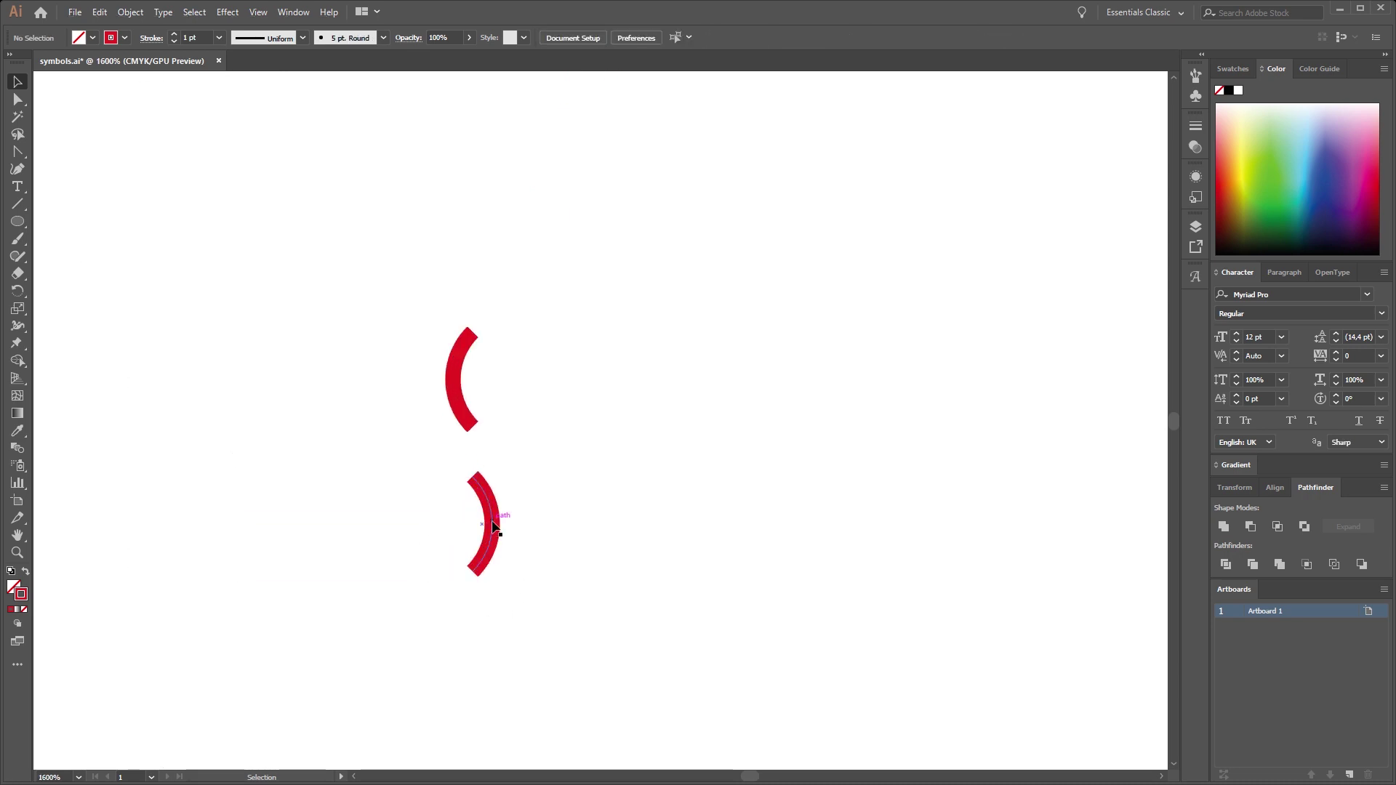
left_click_drag(493, 525, 494, 468)
- Select the whole red wave and move it beside the black wavy line
mouse_move(573, 426)
left_mouse_down()
mouse_move(461, 401)
mouse_move(467, 569)
left_mouse_up()
scroll(605, 517, "down", 2)
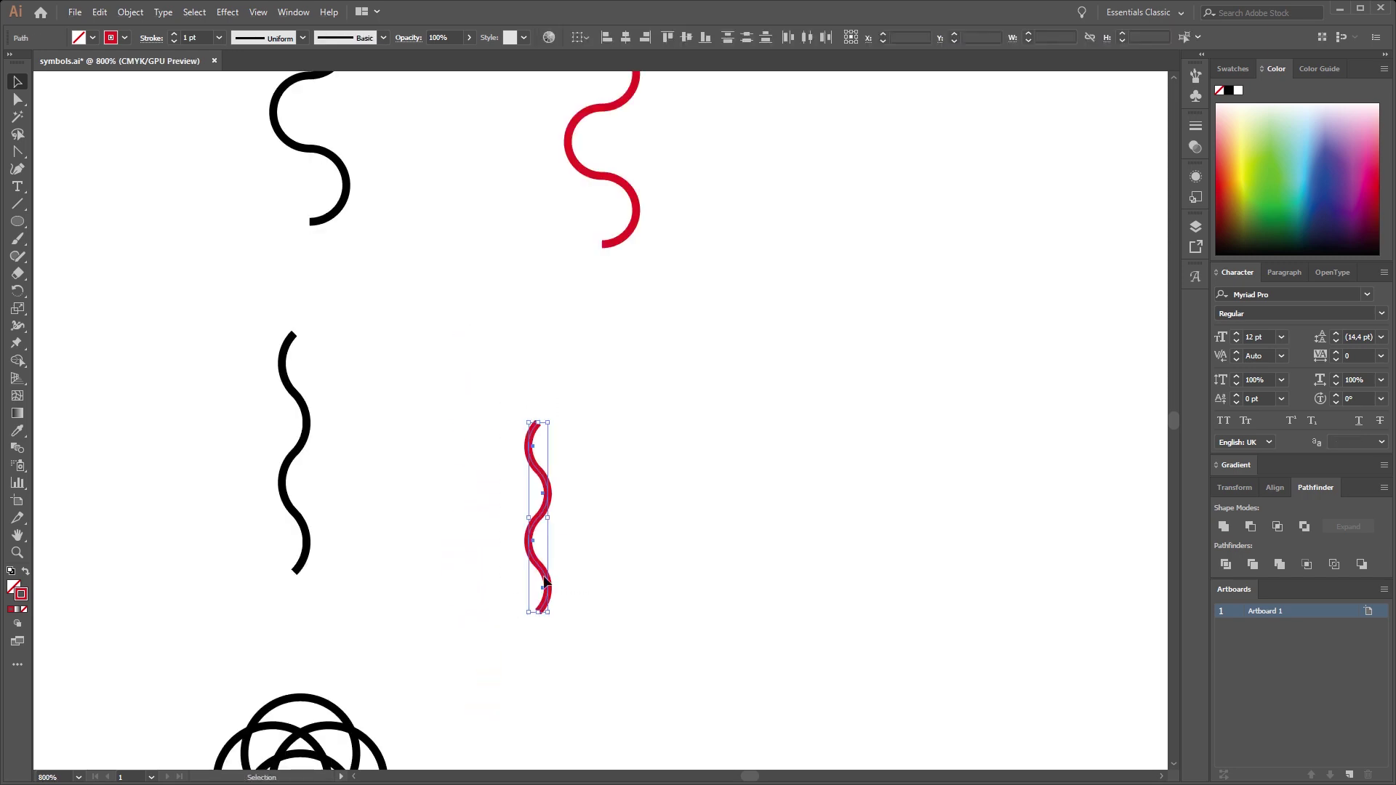
left_click_drag(566, 561, 459, 613)
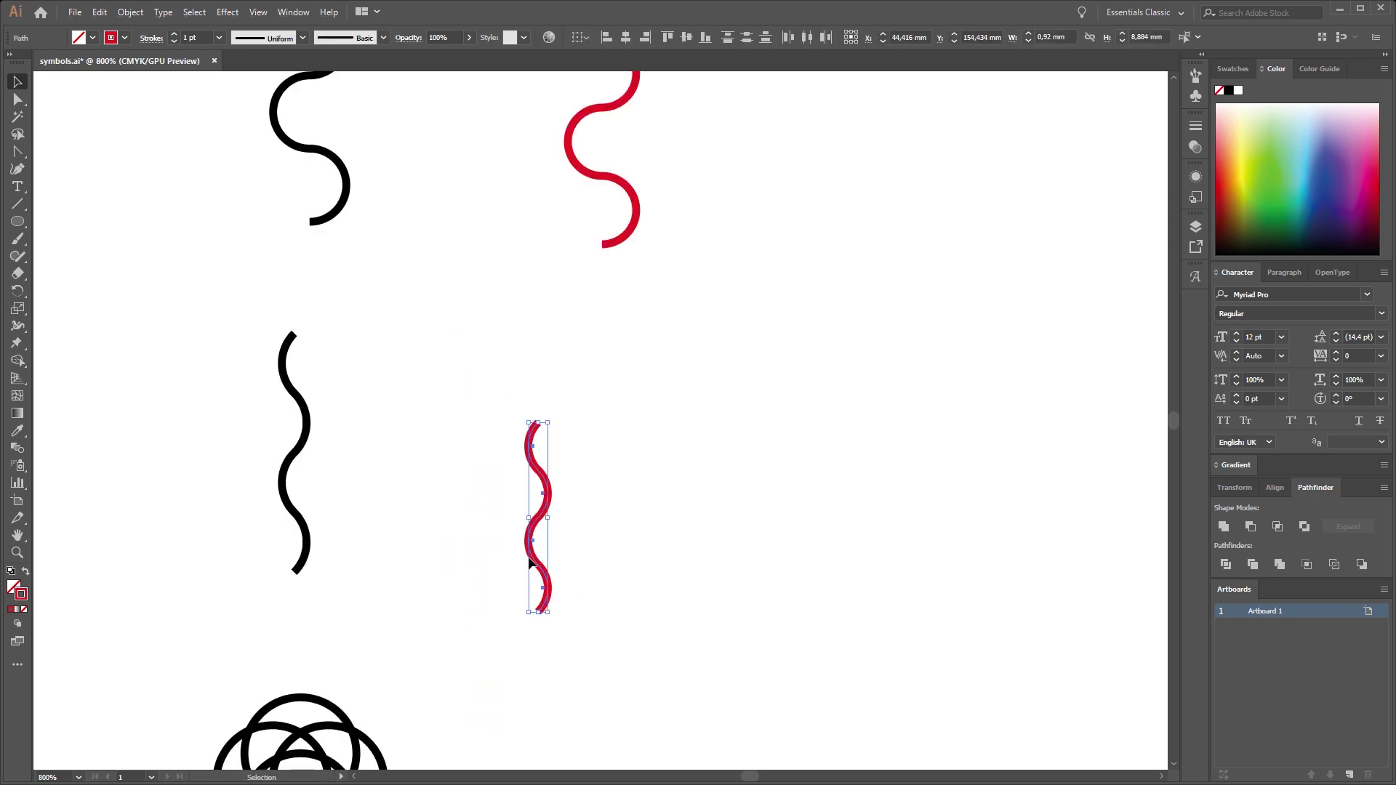
left_click_drag(536, 561, 596, 497)
left_click(644, 558)
scroll(644, 558, "down", 2)
- Draw a red ring beside the black rosette, duplicate it into four overlapping rings, and rotate them
scroll(643, 559, "down", 2)
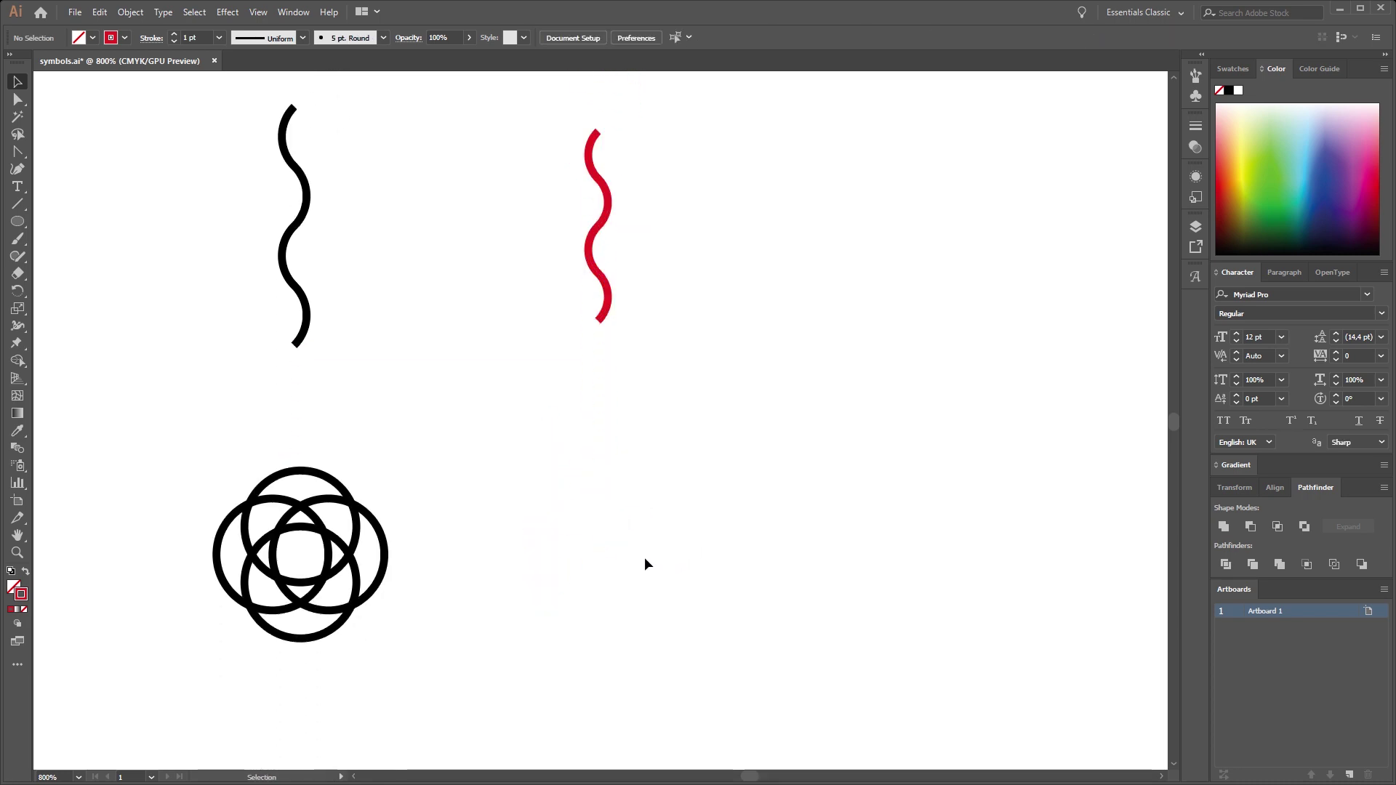
scroll(642, 557, "down", 1)
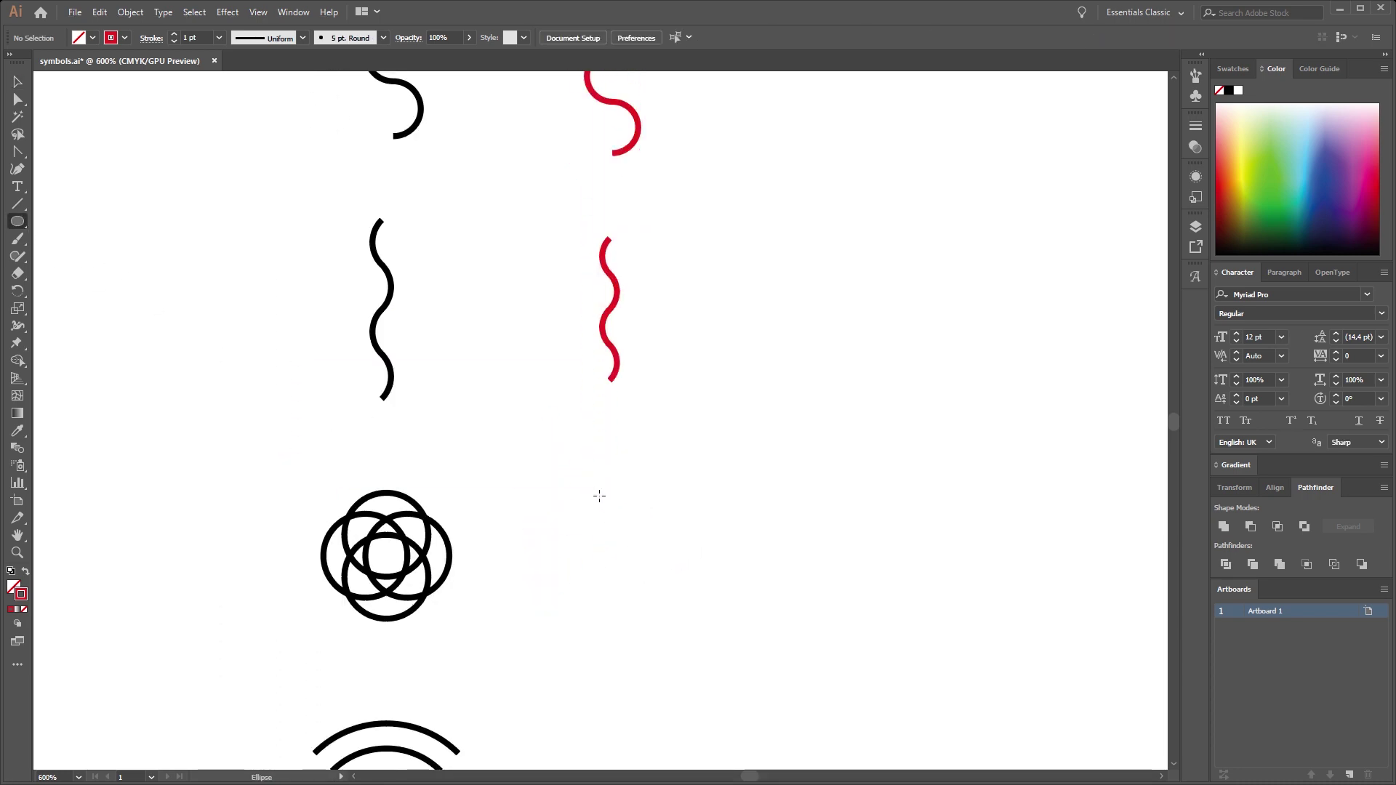
mouse_move(598, 493)
left_mouse_down()
mouse_move(658, 553)
mouse_move(684, 531)
left_mouse_up()
scroll(657, 567, "up", 2)
left_click(16, 84)
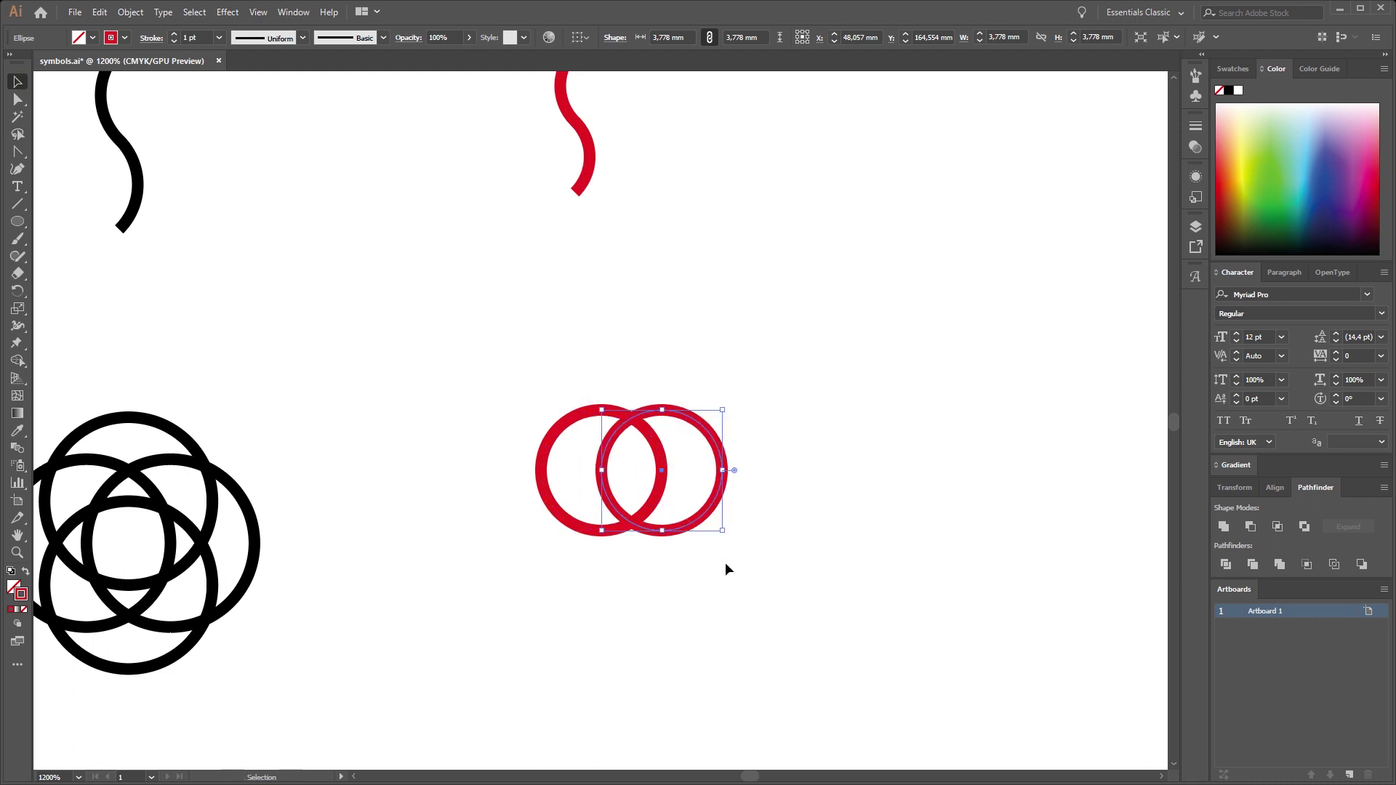
mouse_move(720, 580)
left_mouse_down()
mouse_move(589, 466)
mouse_move(662, 515)
left_mouse_up()
left_click(784, 573)
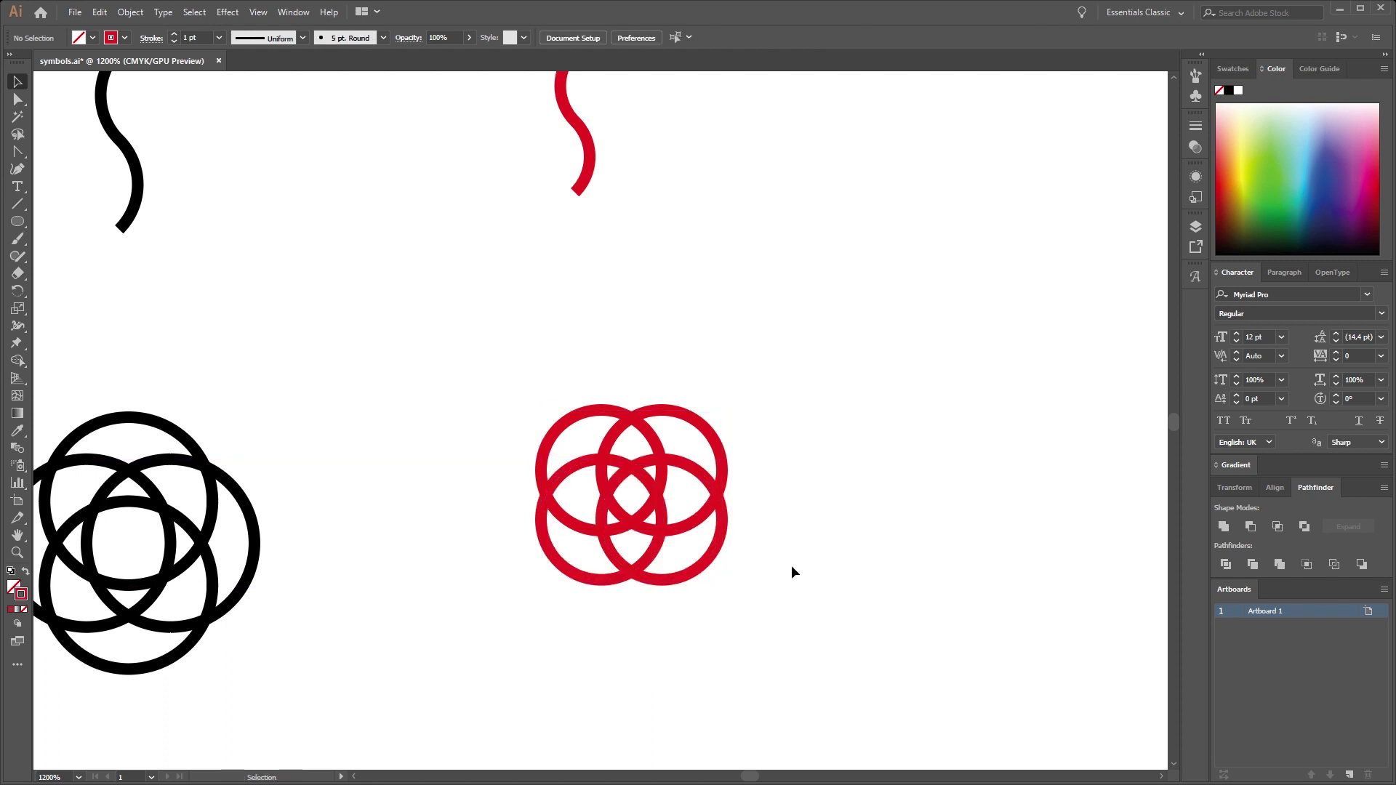
mouse_move(791, 566)
left_mouse_down()
mouse_move(754, 404)
mouse_move(751, 502)
left_mouse_up()
left_click(763, 566)
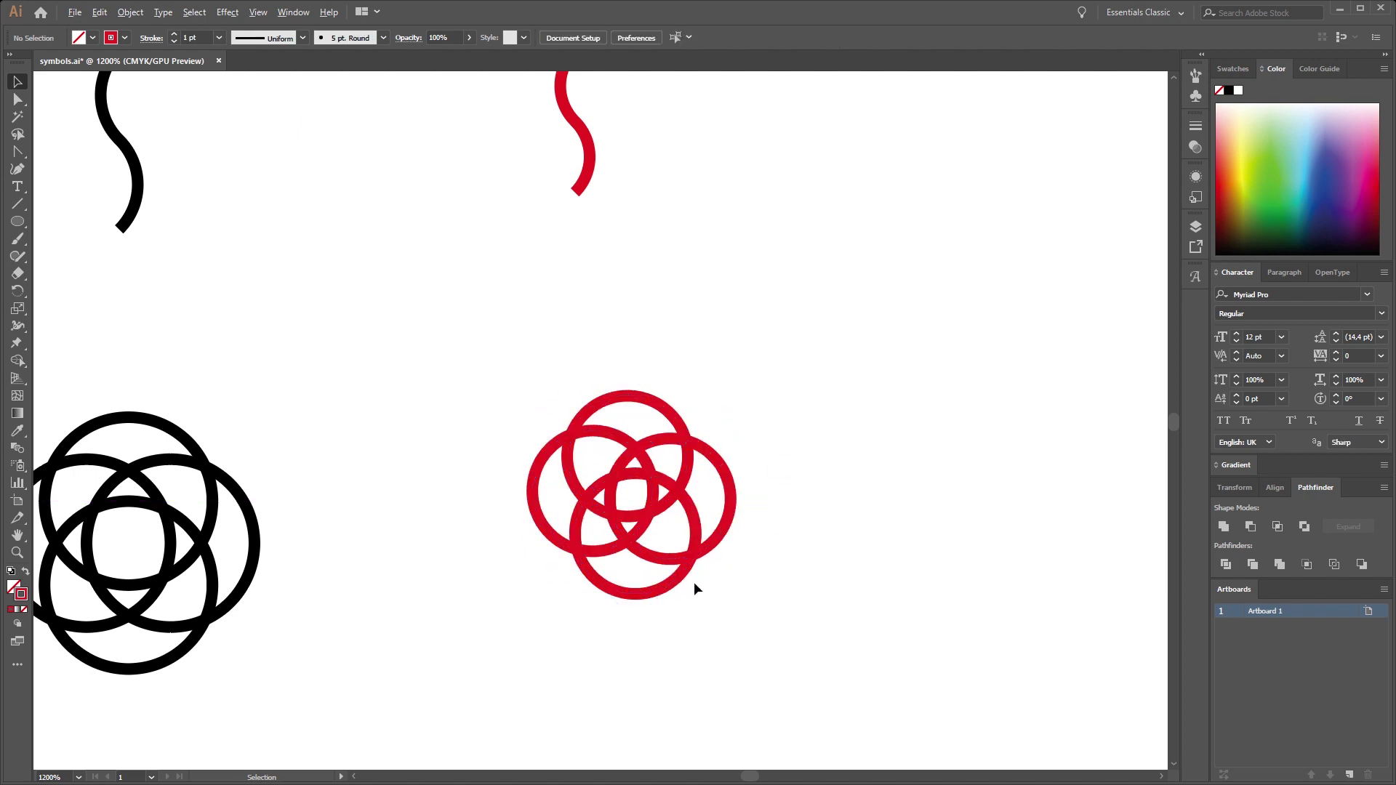
- Zoom in on the rosettes and align the four red rings' horizontal centres
scroll(696, 574, "down", 2)
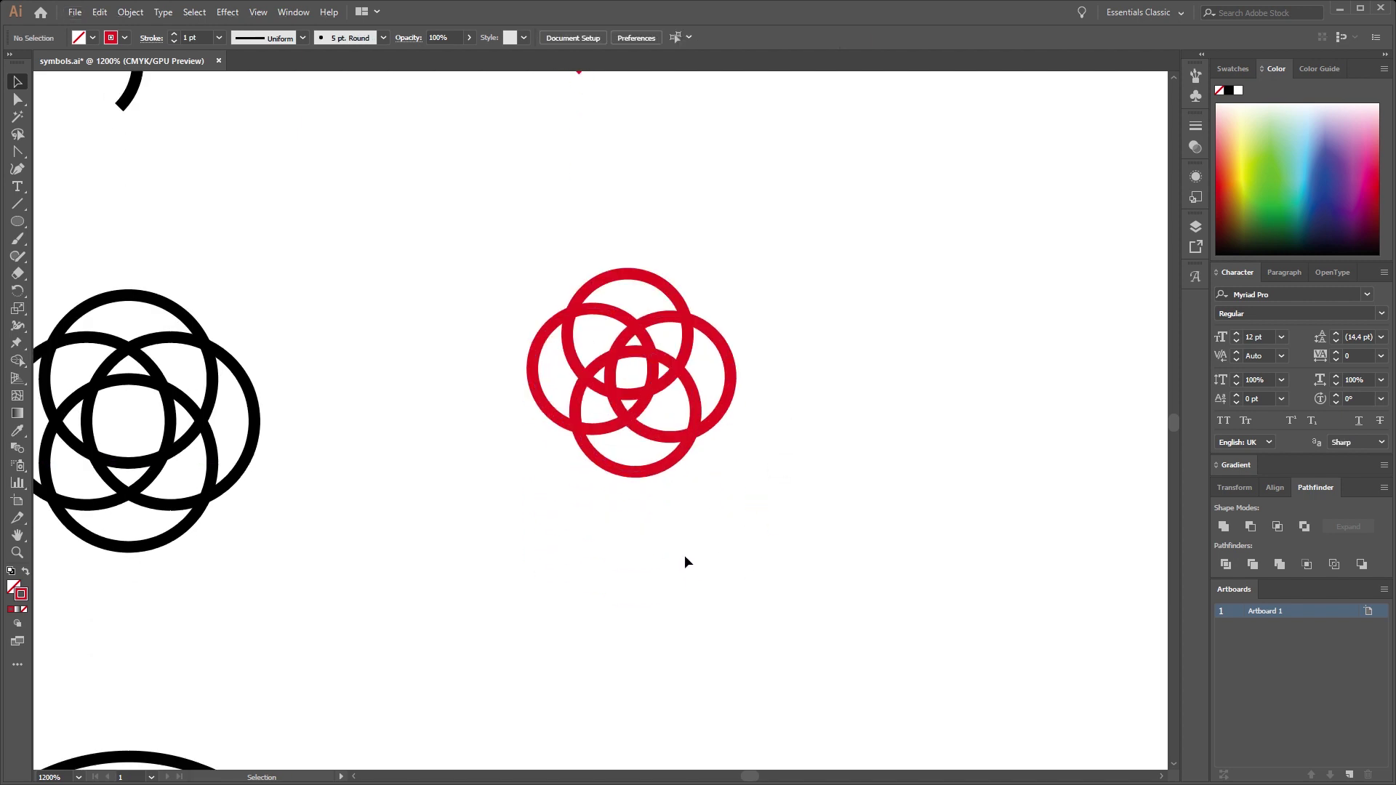
key("ctrl+minus")
key("ctrl+minus")
key("ctrl+minus")
scroll(655, 531, "down", 2)
key("ctrl+plus")
key("ctrl+plus")
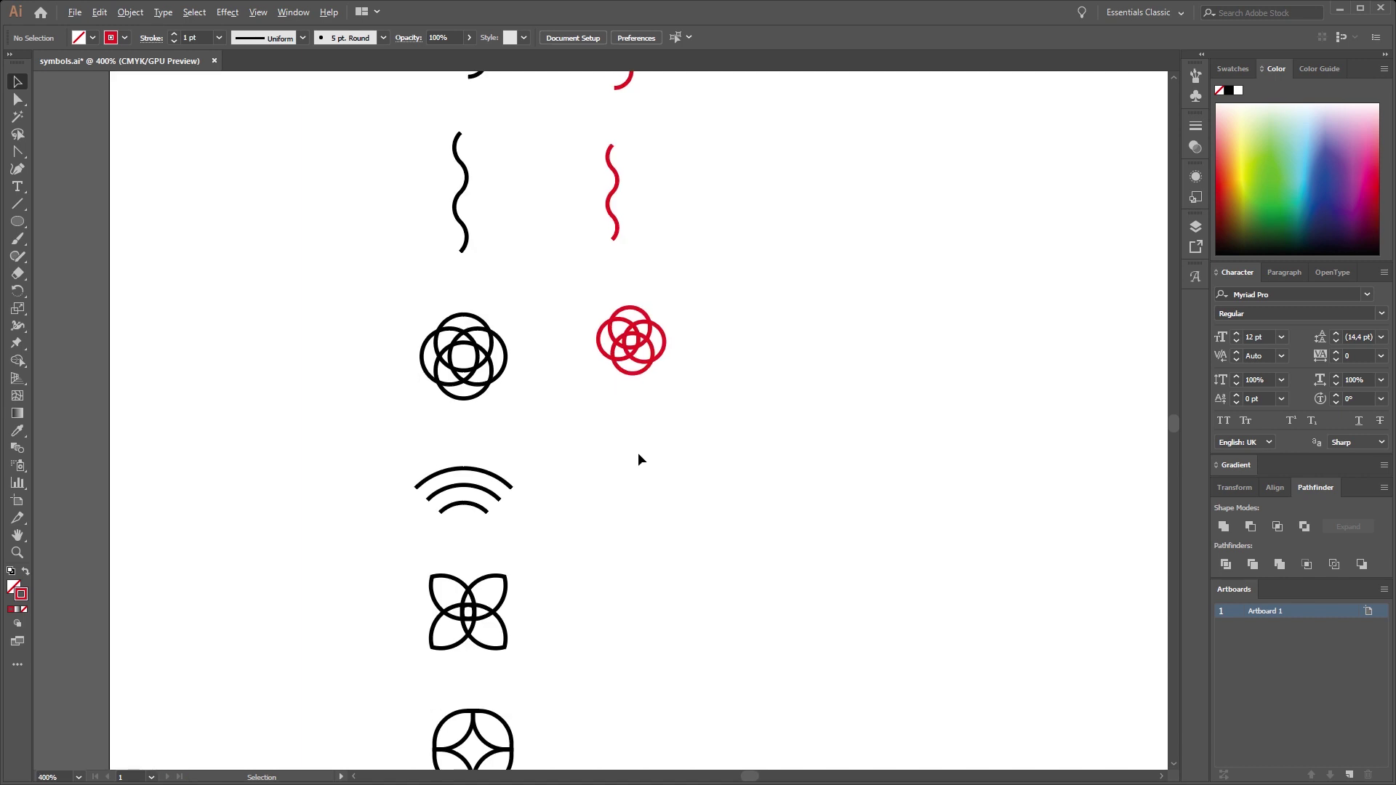
key("ctrl+plus")
key("ctrl+plus")
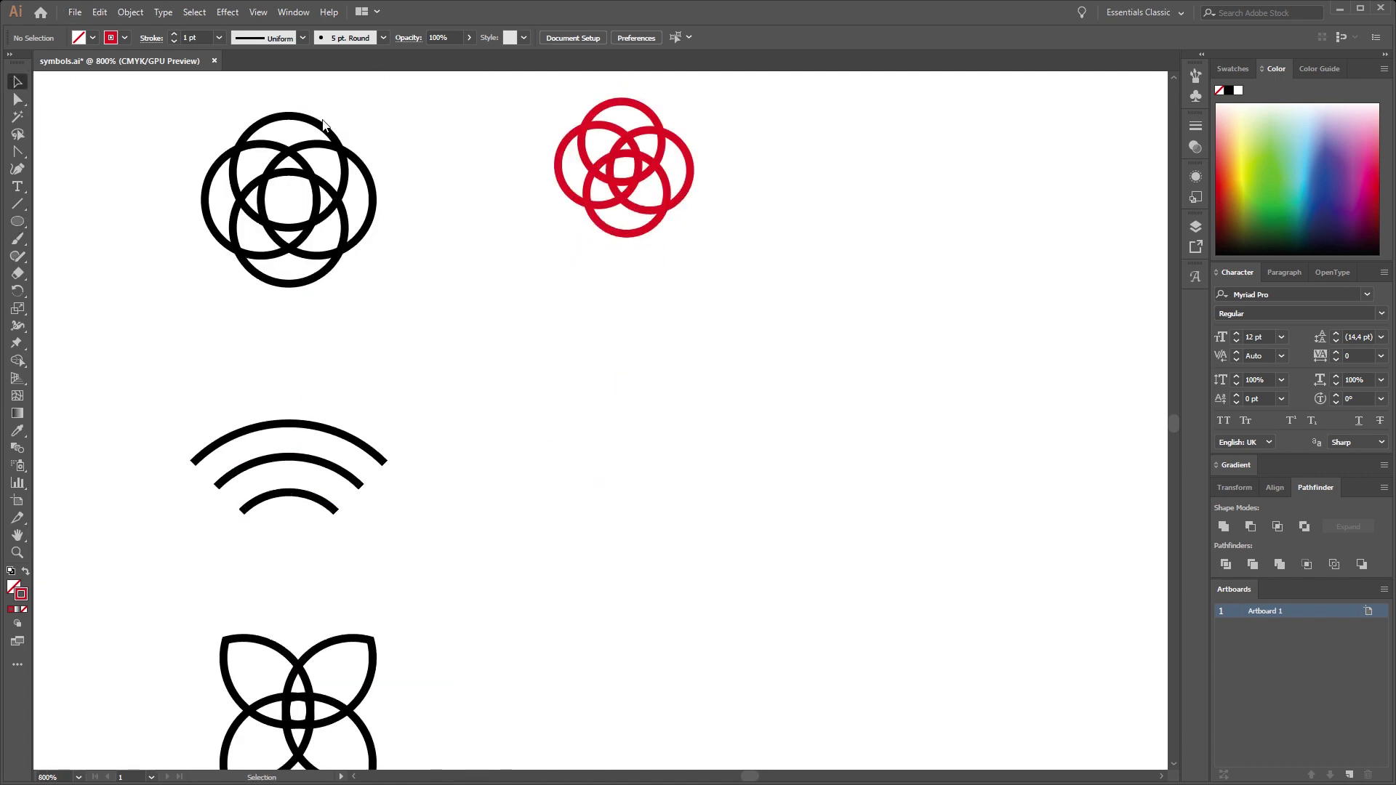
key("ctrl+plus")
scroll(622, 255, "up", 3)
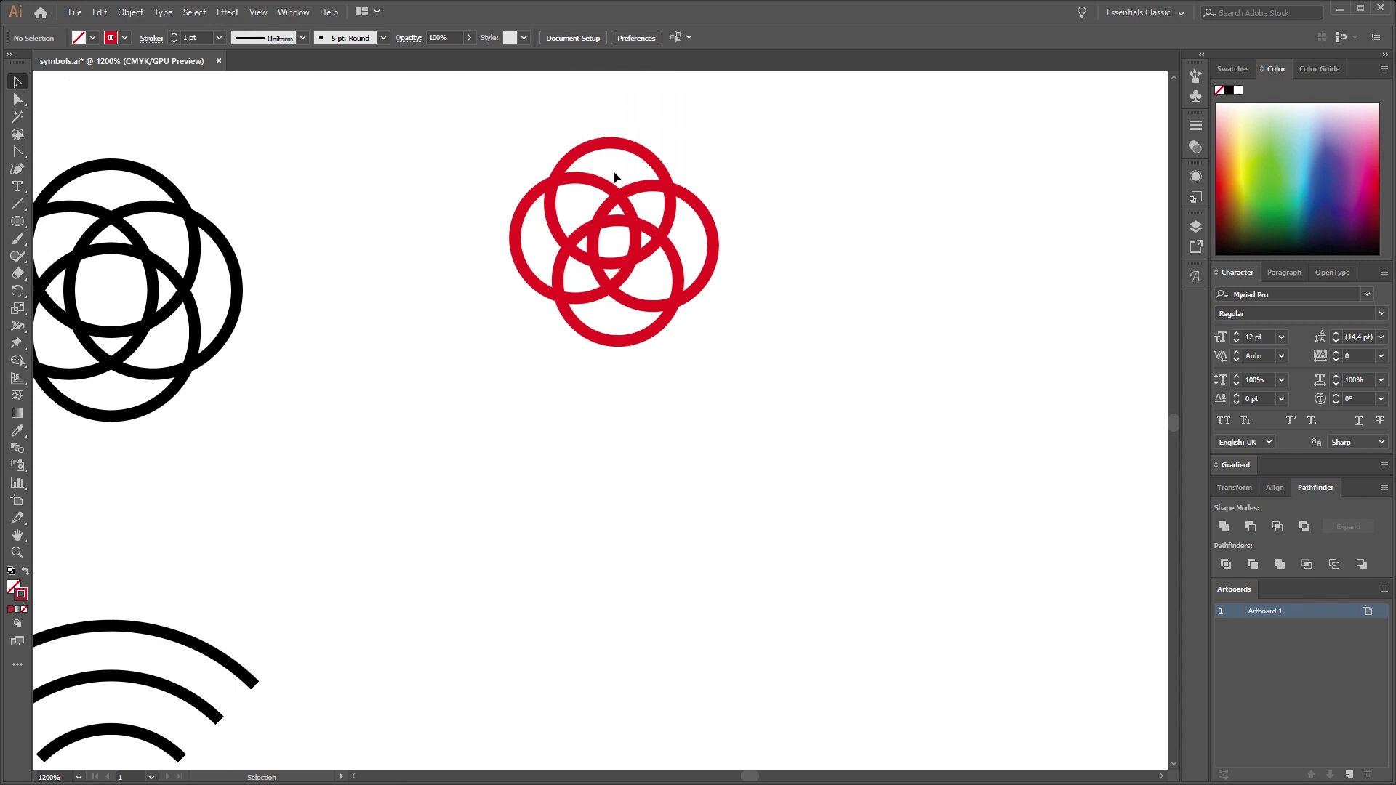
left_click(660, 172)
left_click_drag(621, 360, 613, 85)
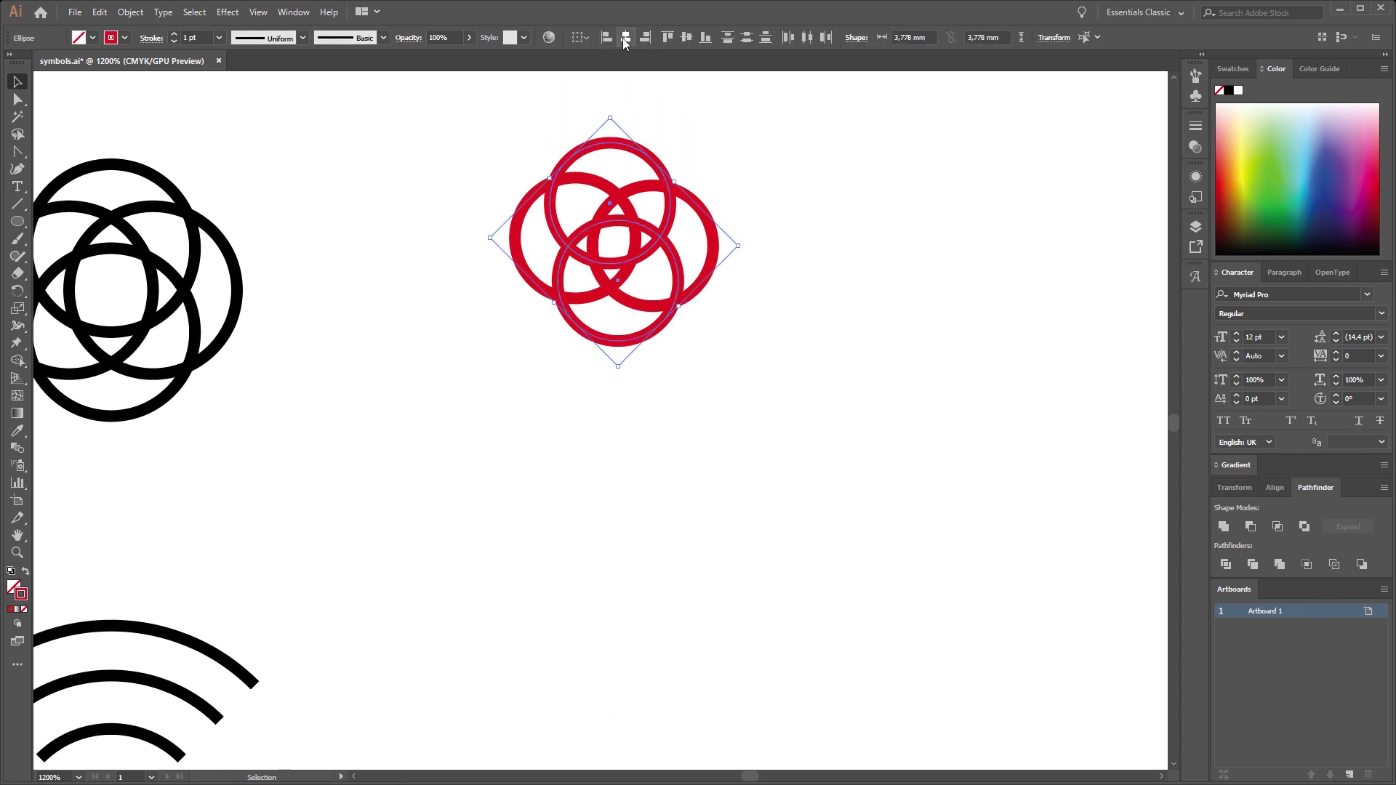
left_click(685, 38)
key("ctrl+z")
left_click(626, 39)
- Reselect all four rings and align them into an even rosette
left_click_drag(546, 248, 547, 249)
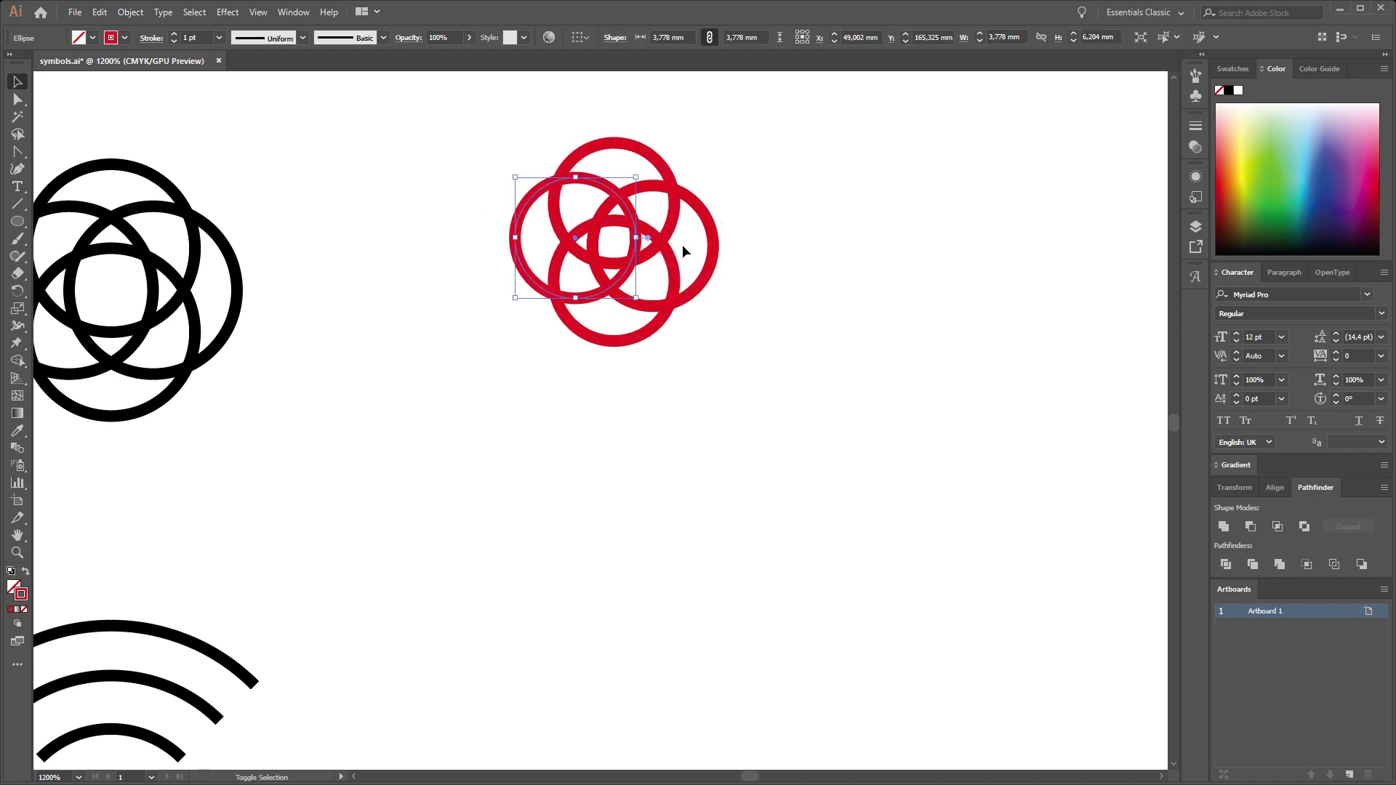
left_click_drag(756, 259, 552, 240)
left_click(669, 38)
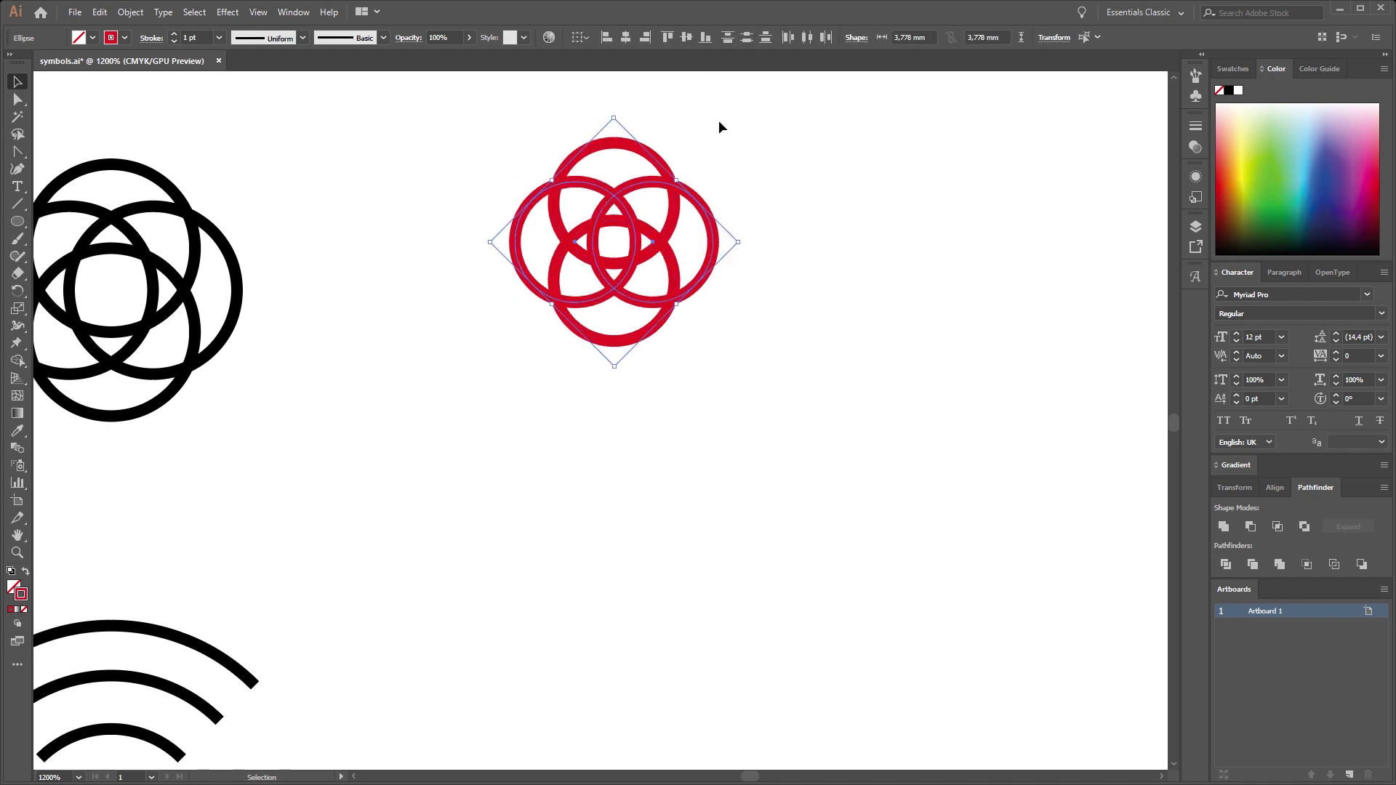
left_click(784, 315)
scroll(512, 409, "down", 2)
scroll(580, 228, "down", 6)
scroll(579, 228, "left", 3)
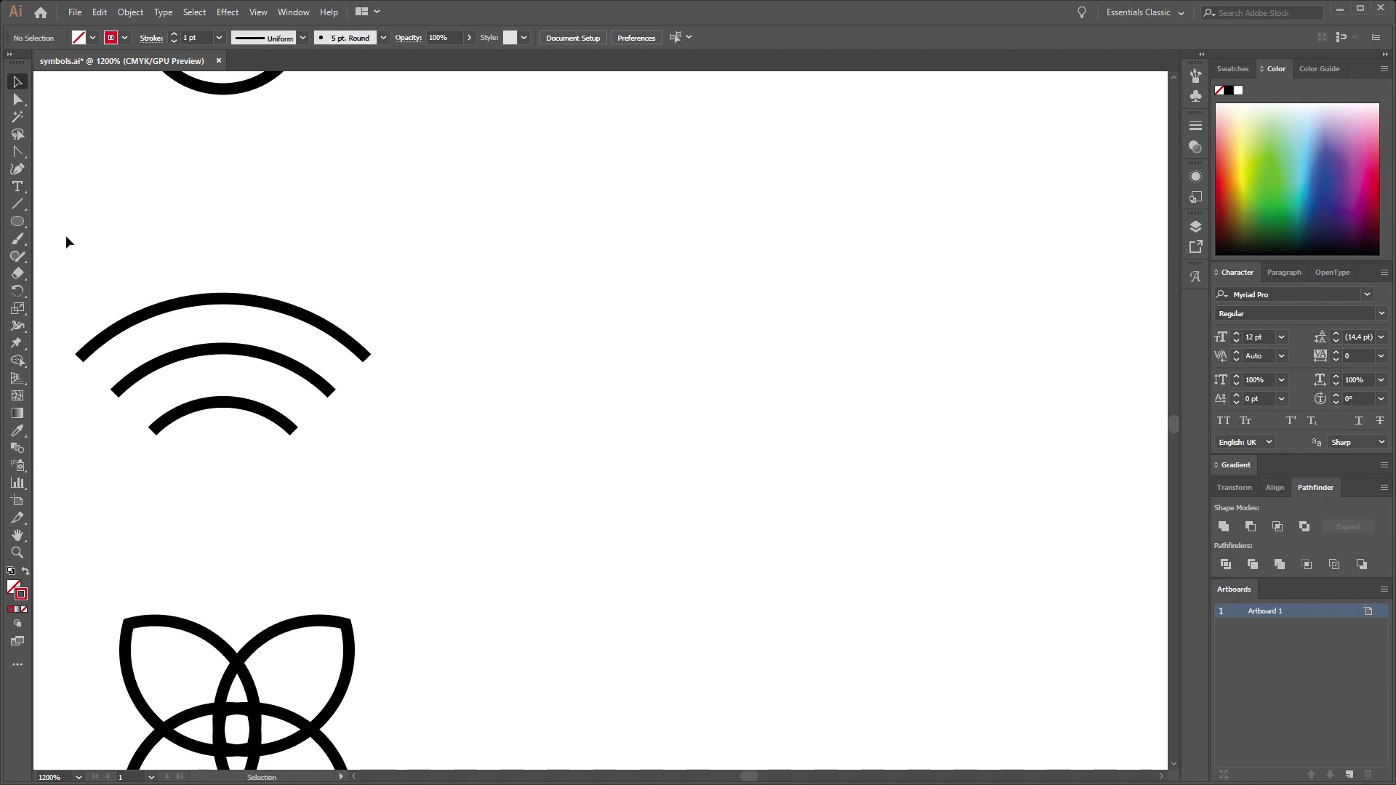
- Draw a red circle beside the black arcs and trim it to a quarter arc
left_click_drag(674, 338, 776, 439)
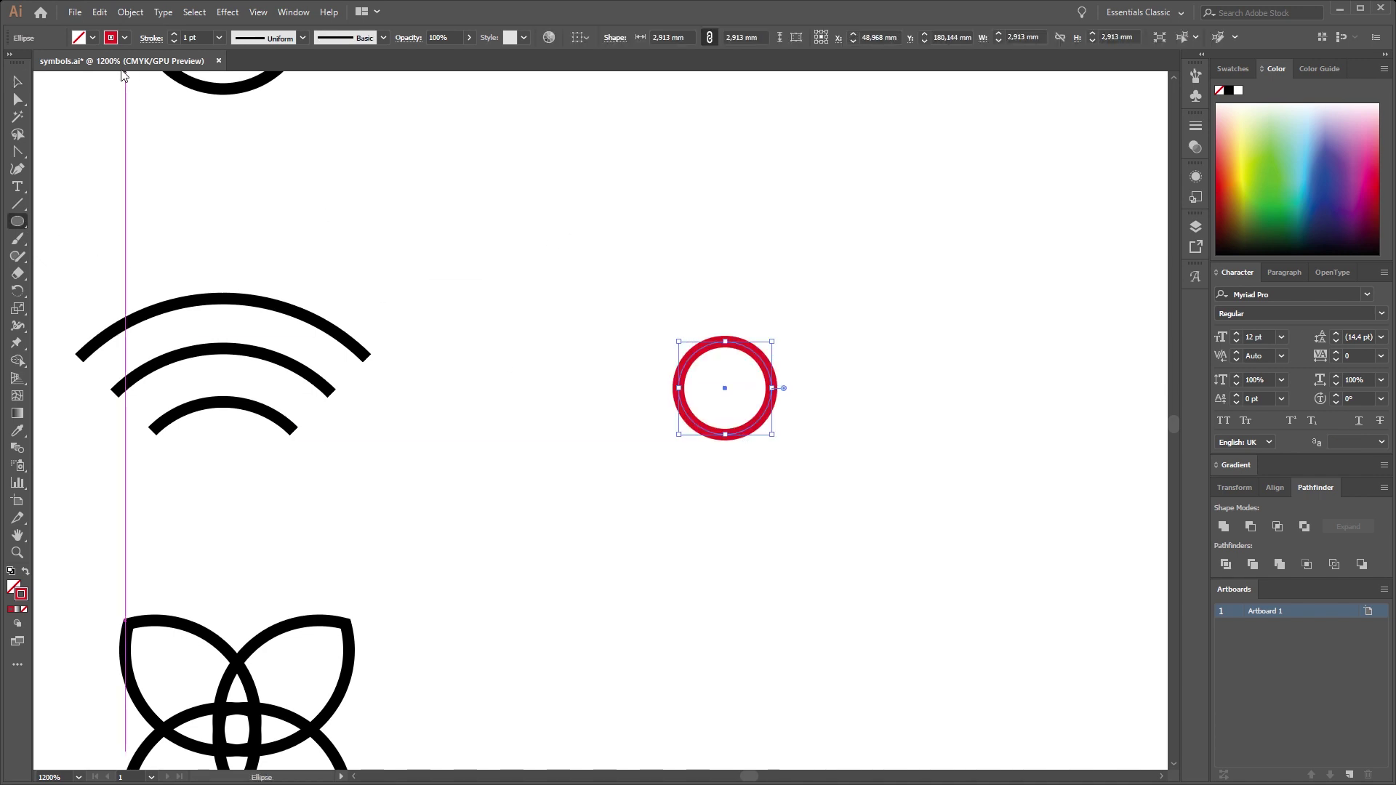
key("a")
left_click_drag(799, 385, 723, 445)
key("Delete")
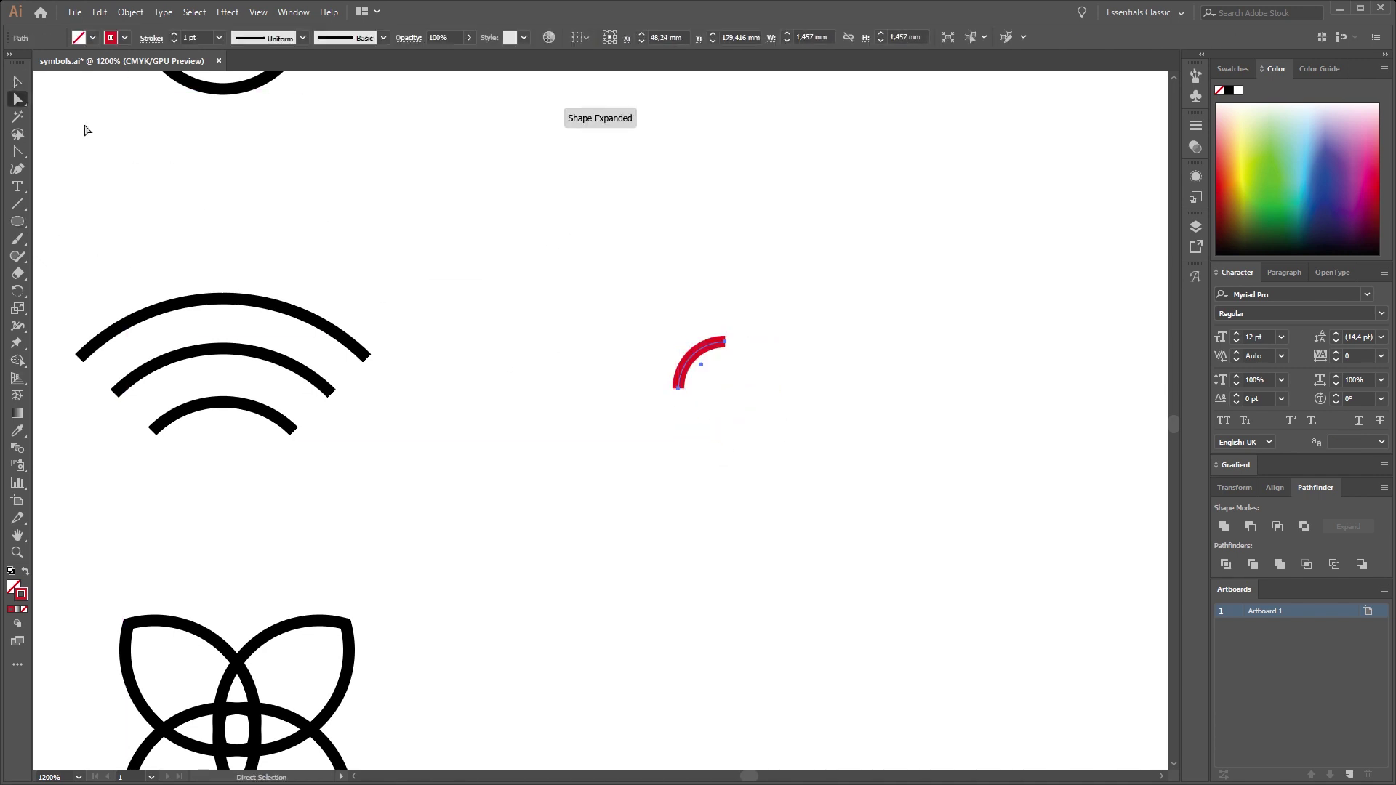
left_click(17, 82)
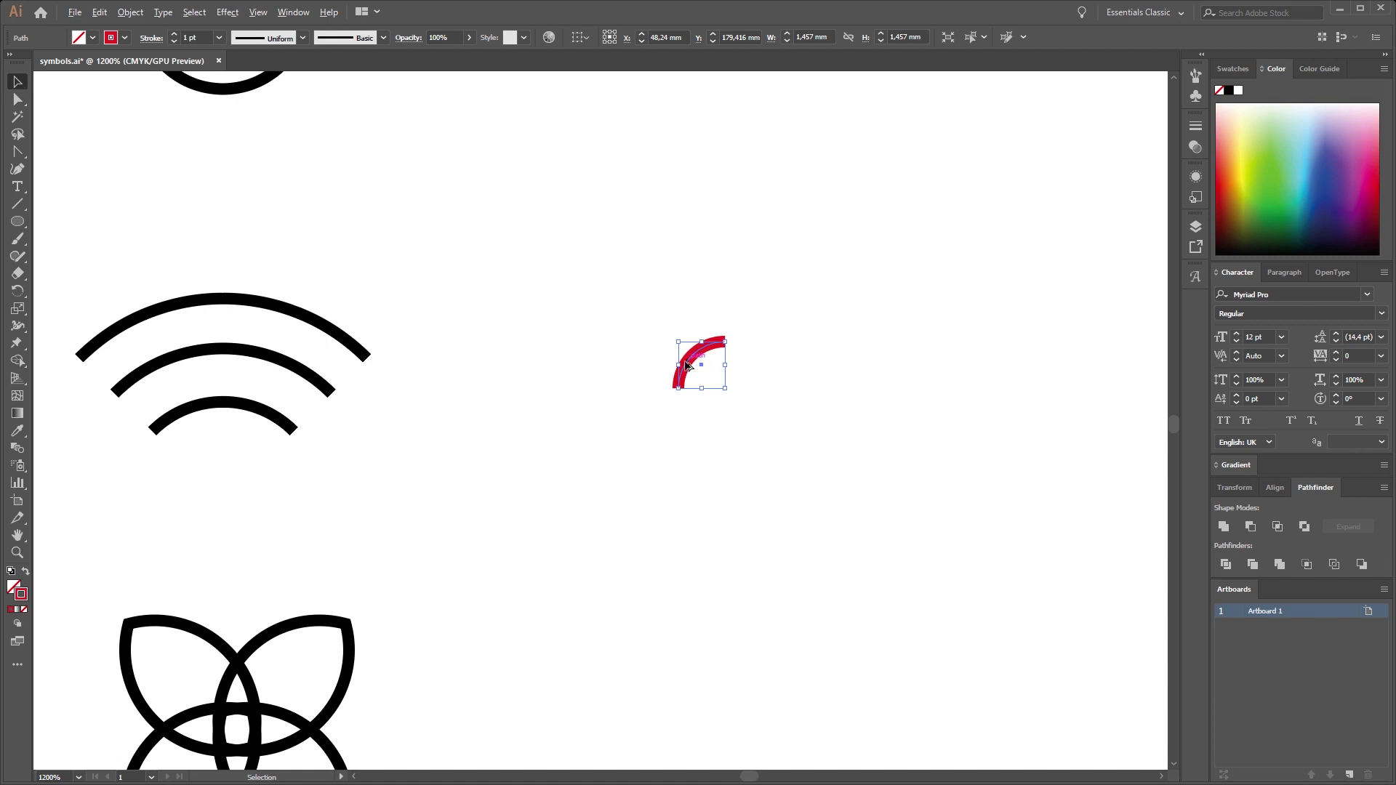
- Add two progressively larger copies of the quarter arc, the first scaled to 3.76 mm
mouse_move(695, 364)
left_mouse_down()
mouse_move(618, 368)
mouse_move(730, 269)
left_mouse_up()
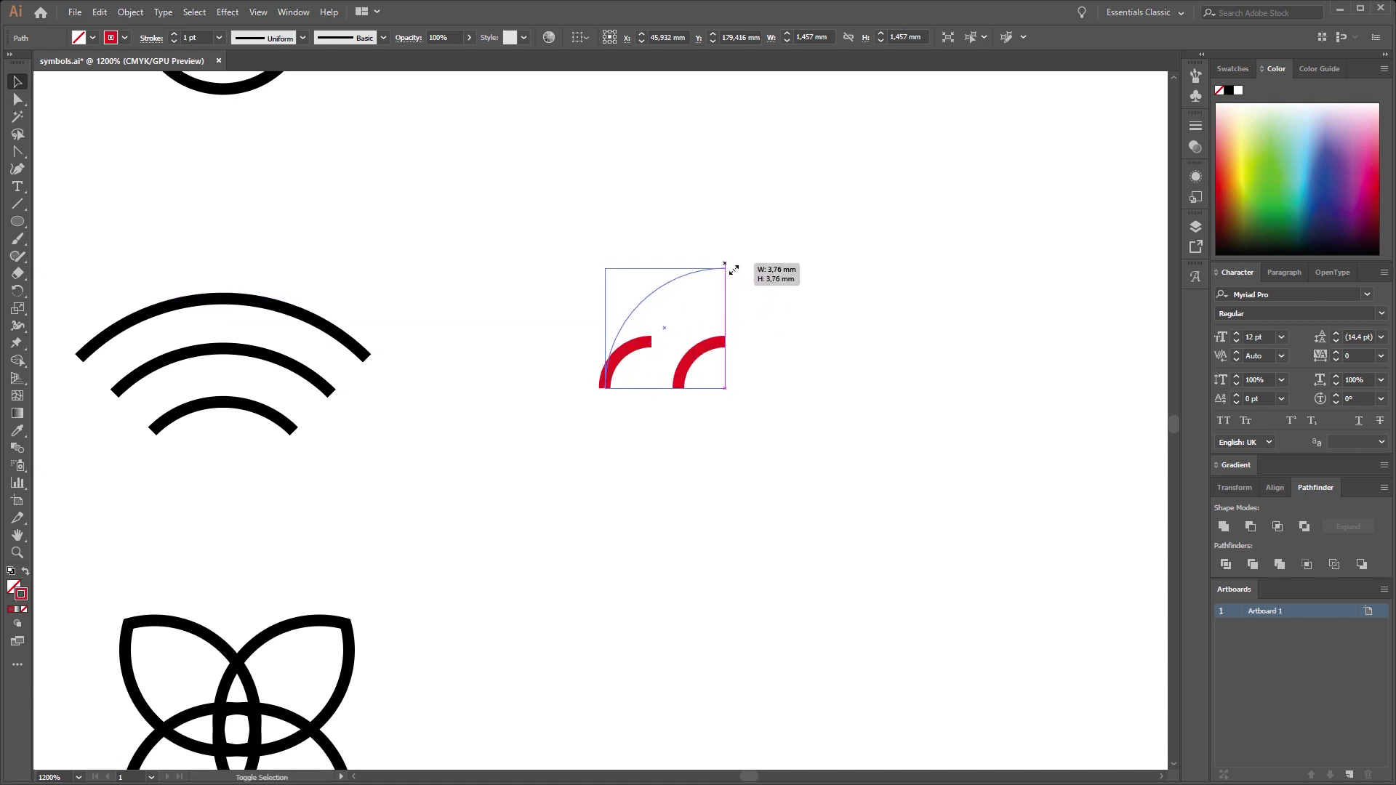
left_click_drag(730, 269, 726, 268)
left_click_drag(609, 366, 538, 368)
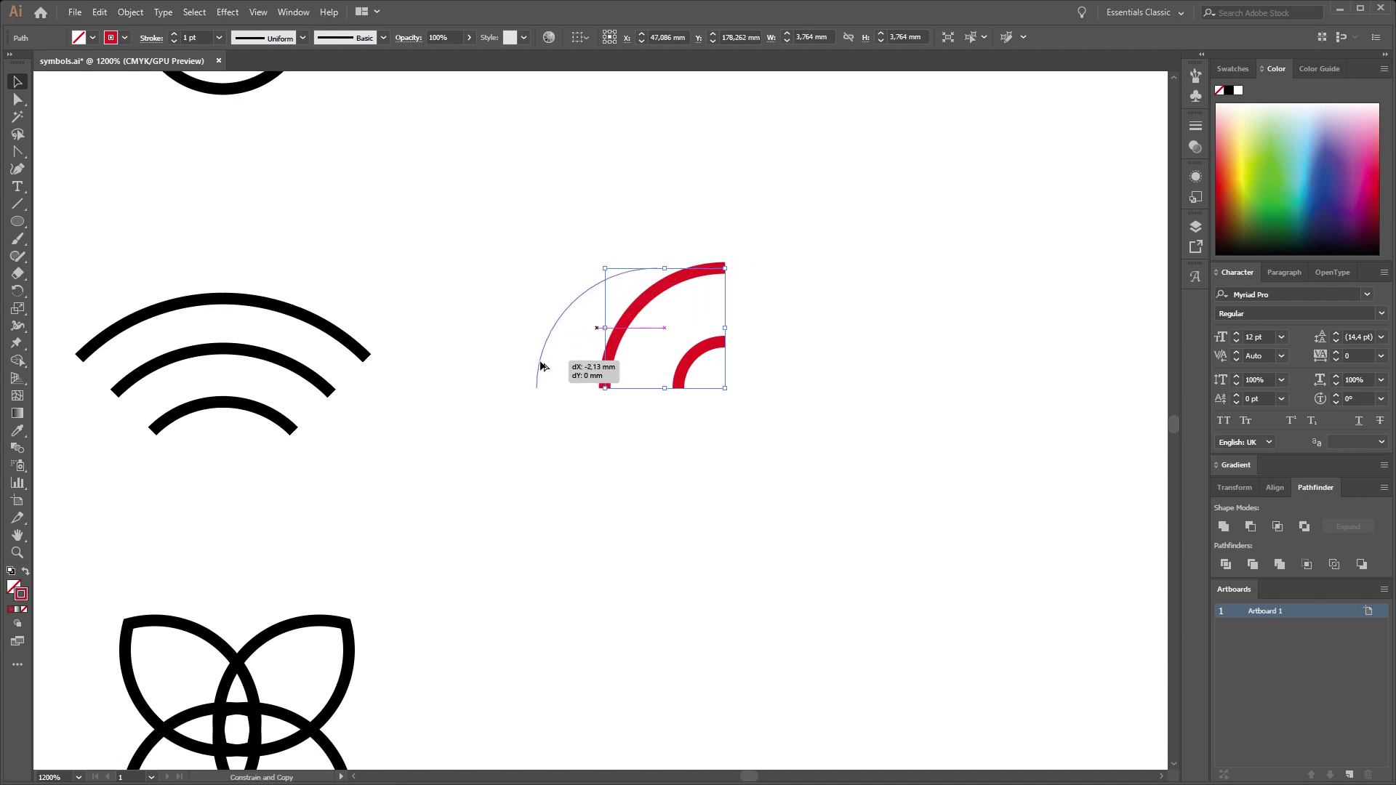
mouse_move(655, 268)
left_mouse_down()
mouse_move(746, 209)
mouse_move(732, 206)
left_mouse_up()
- Rotate the three nested red arcs 45° upward and move them into position
left_click_drag(800, 167, 722, 355)
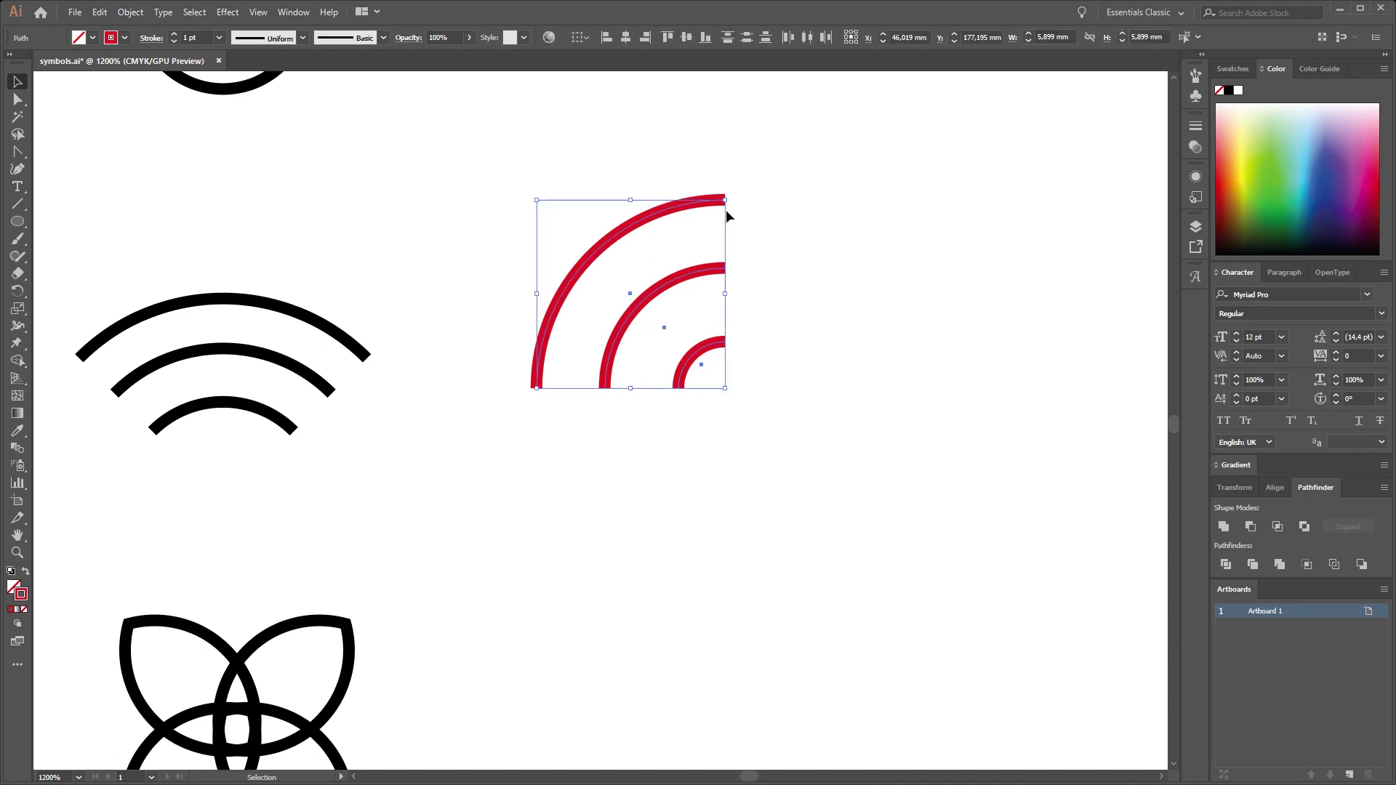
left_click_drag(732, 196, 771, 298)
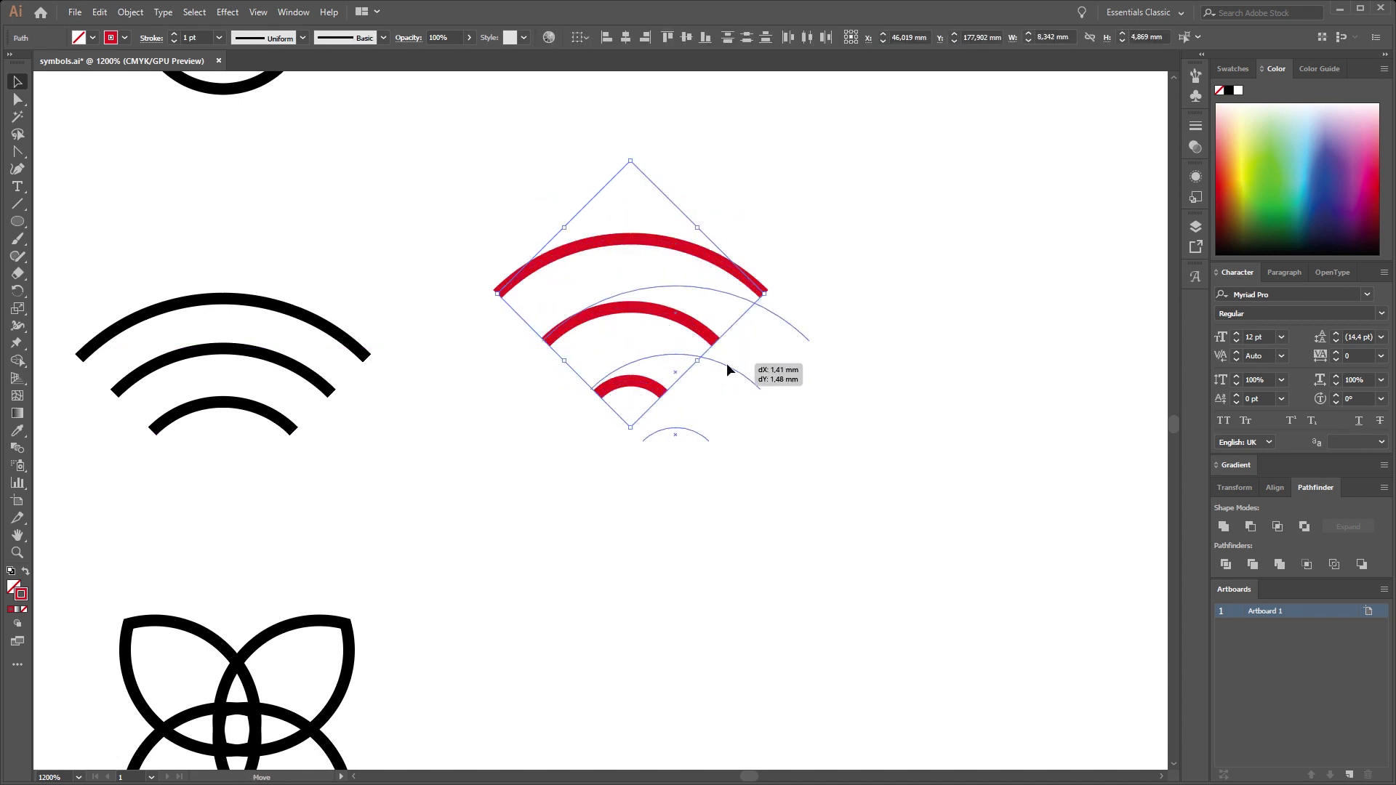
left_click_drag(683, 327, 727, 368)
left_click(713, 514)
scroll(714, 515, "down", 2)
scroll(645, 411, "down", 3)
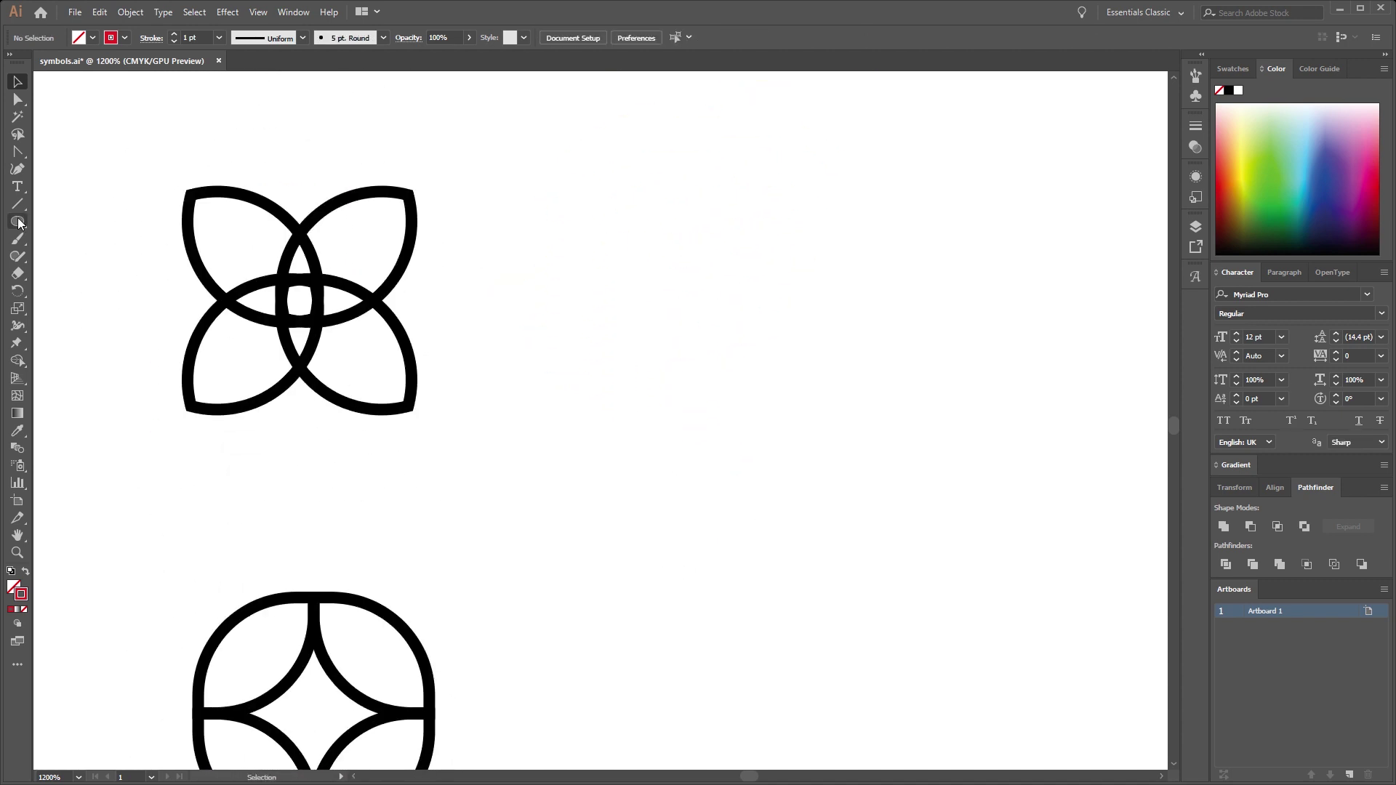
- Draw a red circle beside the black flower and sharpen its top and bottom into a lens
key("ctrl+minus")
left_click_drag(468, 289, 567, 388)
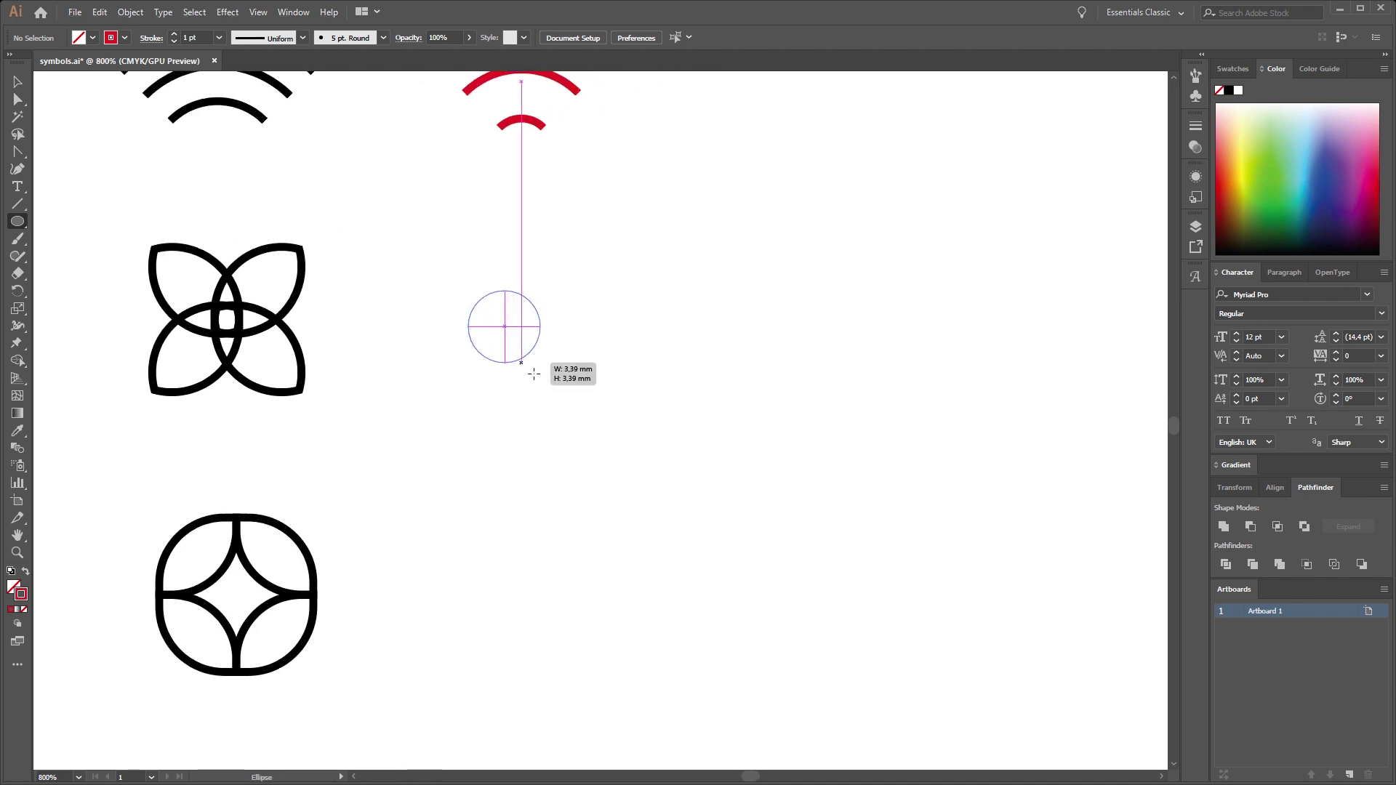
left_click(21, 101)
scroll(449, 276, "up", 1, "alt")
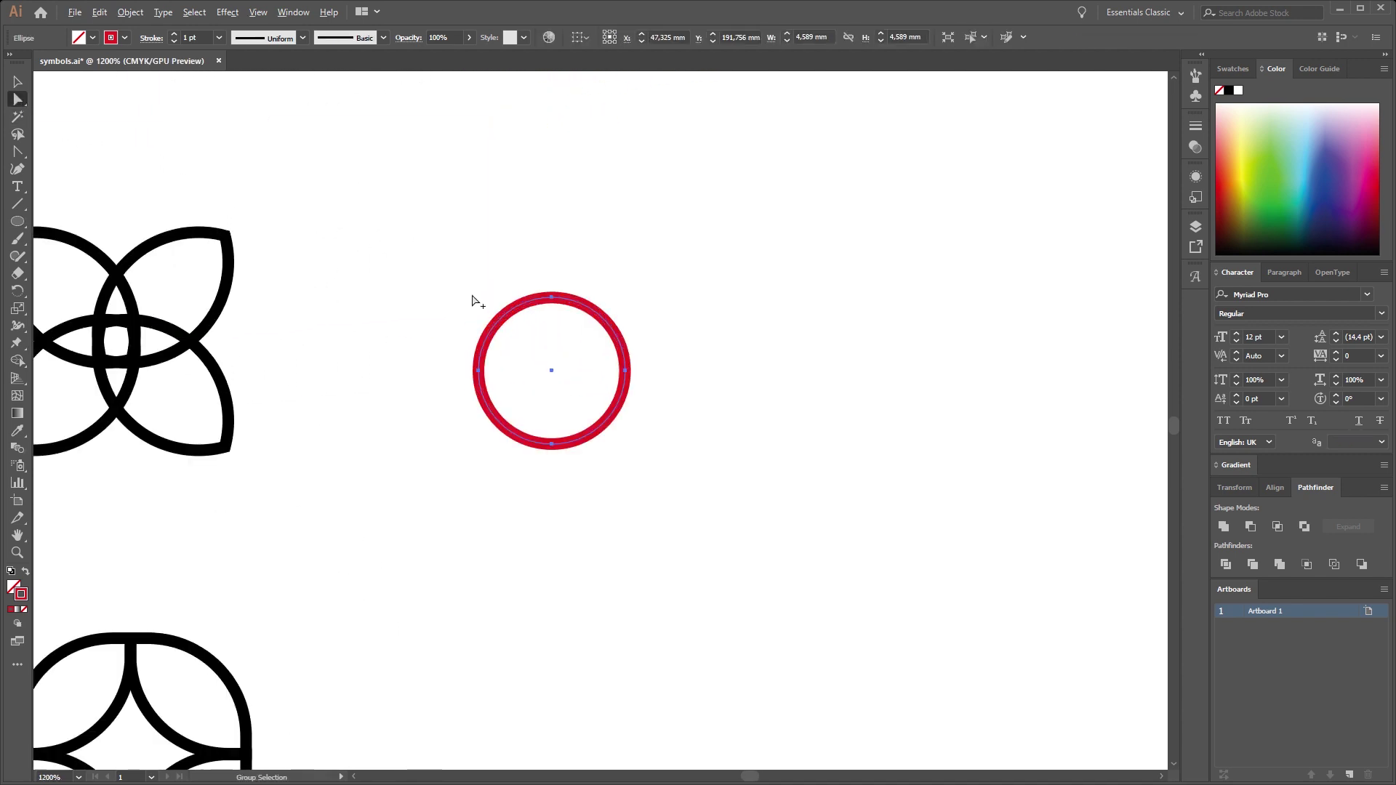
key("shift+c")
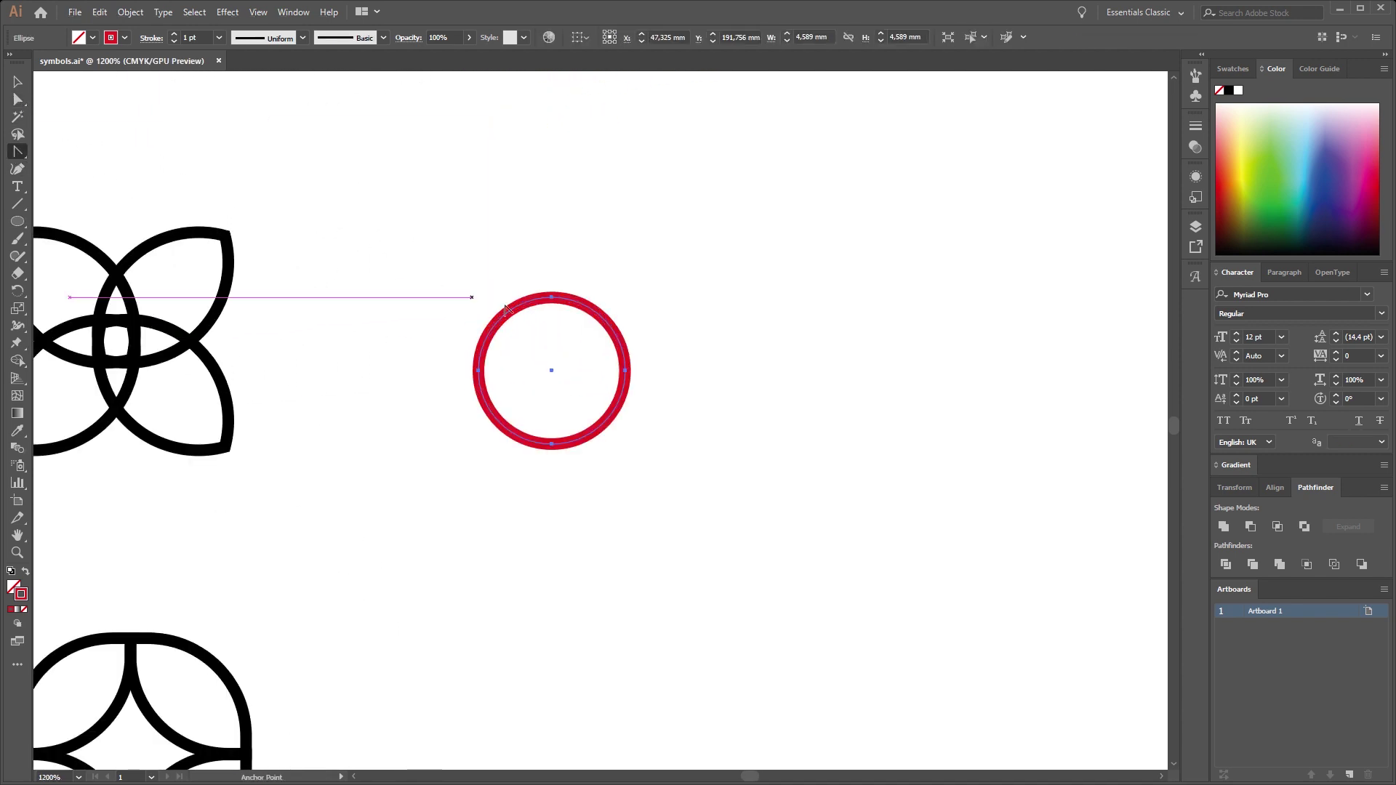
left_click(552, 297)
left_click(552, 445)
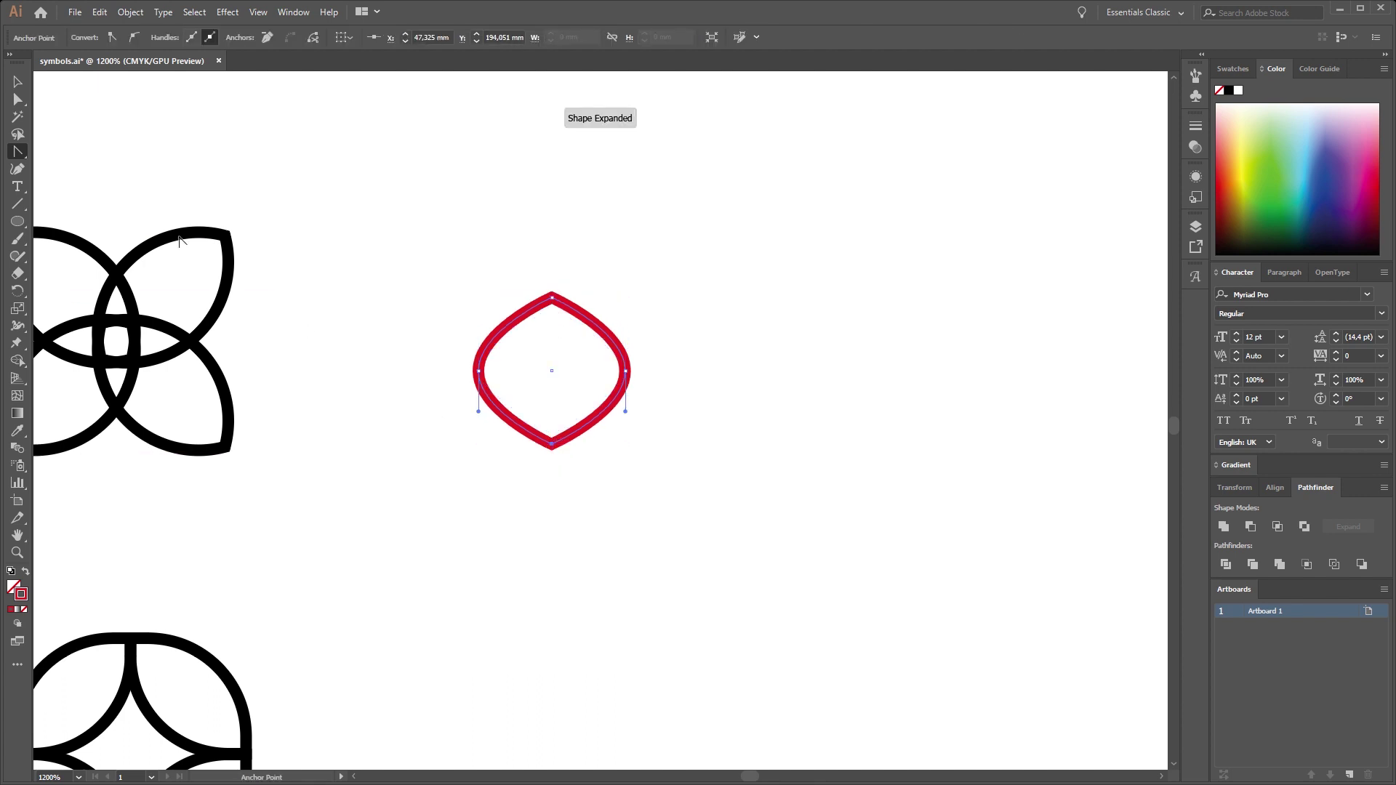
- Narrow the lens by nudging its side anchors inward, then rotate it about 45° clockwise
left_click(20, 100)
left_click(478, 371)
key("Right")
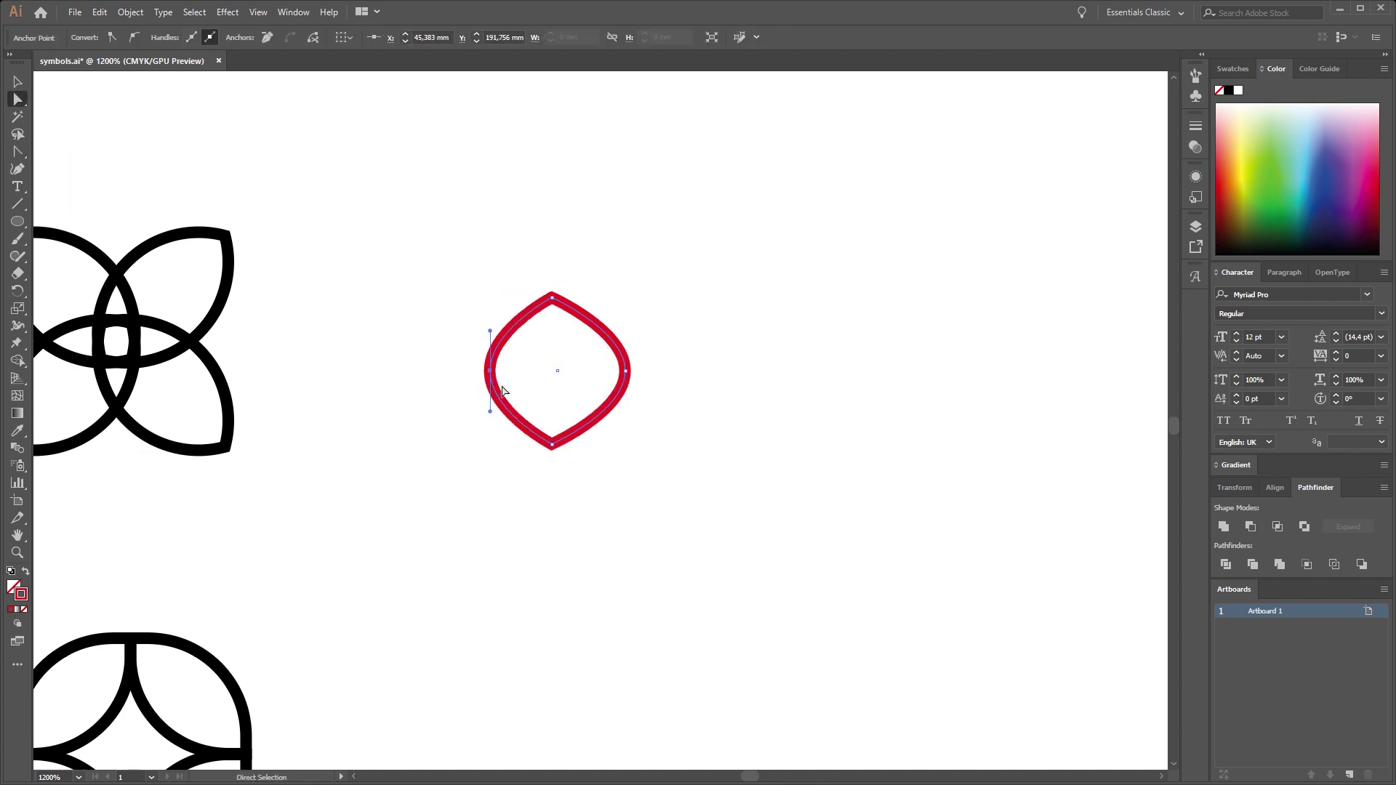
key("Right")
key("Right")
left_click(626, 371)
key("Left")
key("Left")
key("Left")
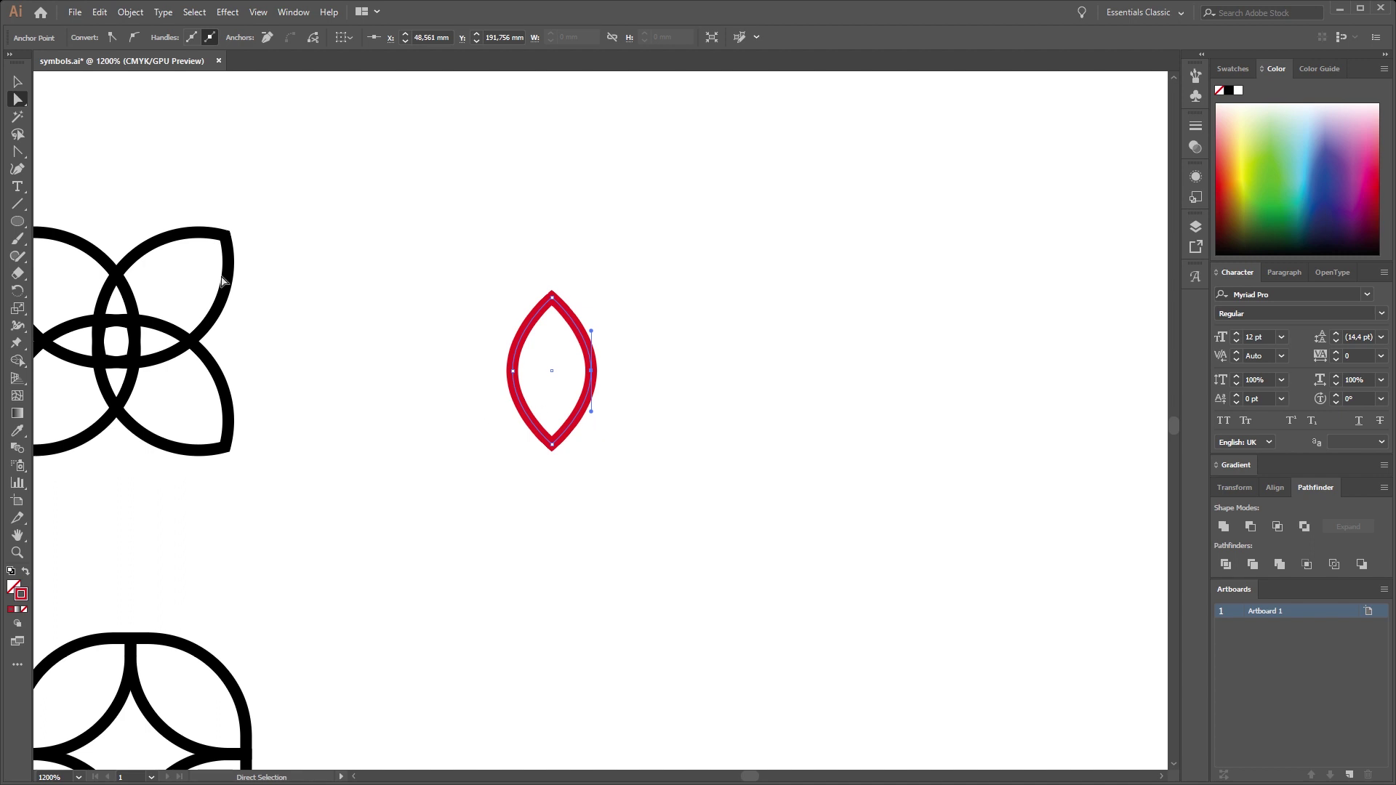
left_click(9, 83)
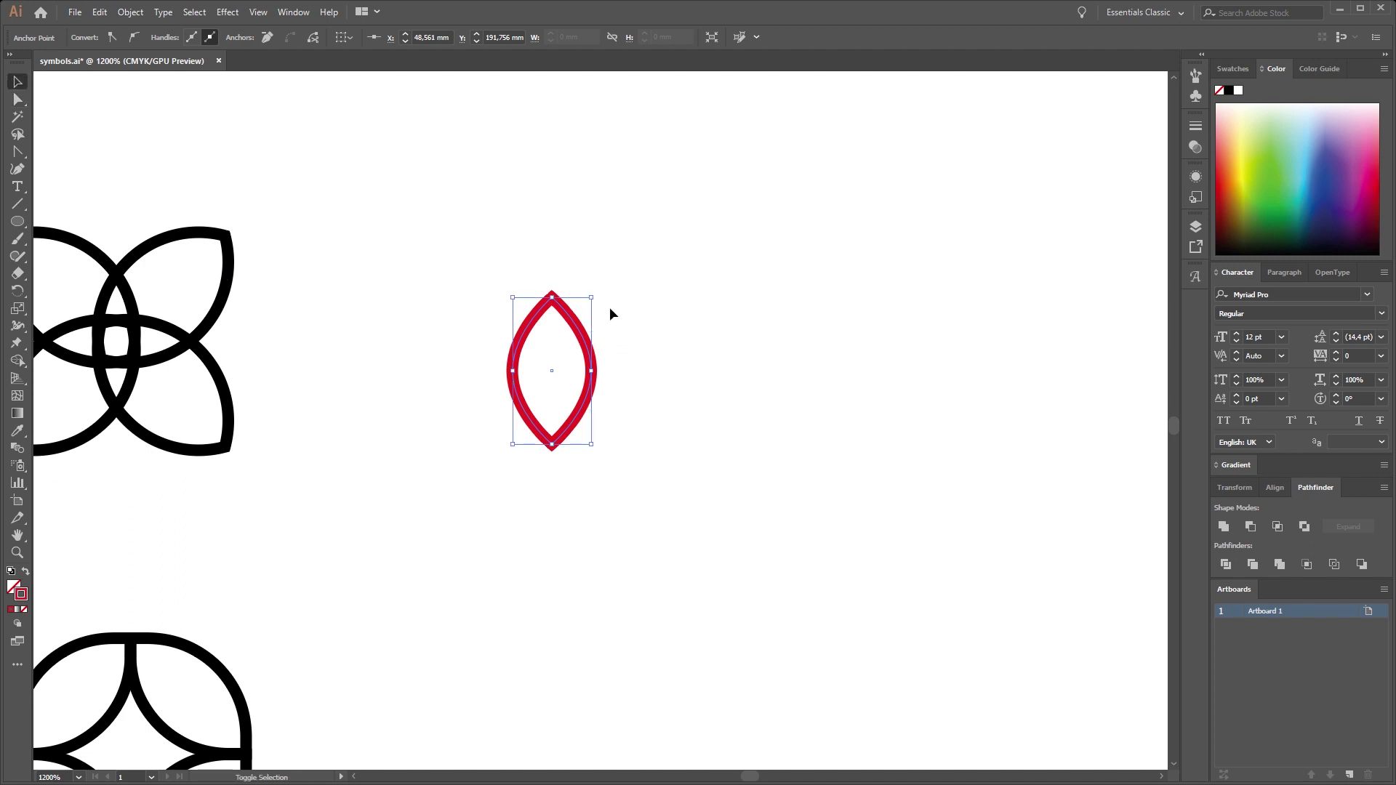
left_click_drag(611, 295, 626, 367)
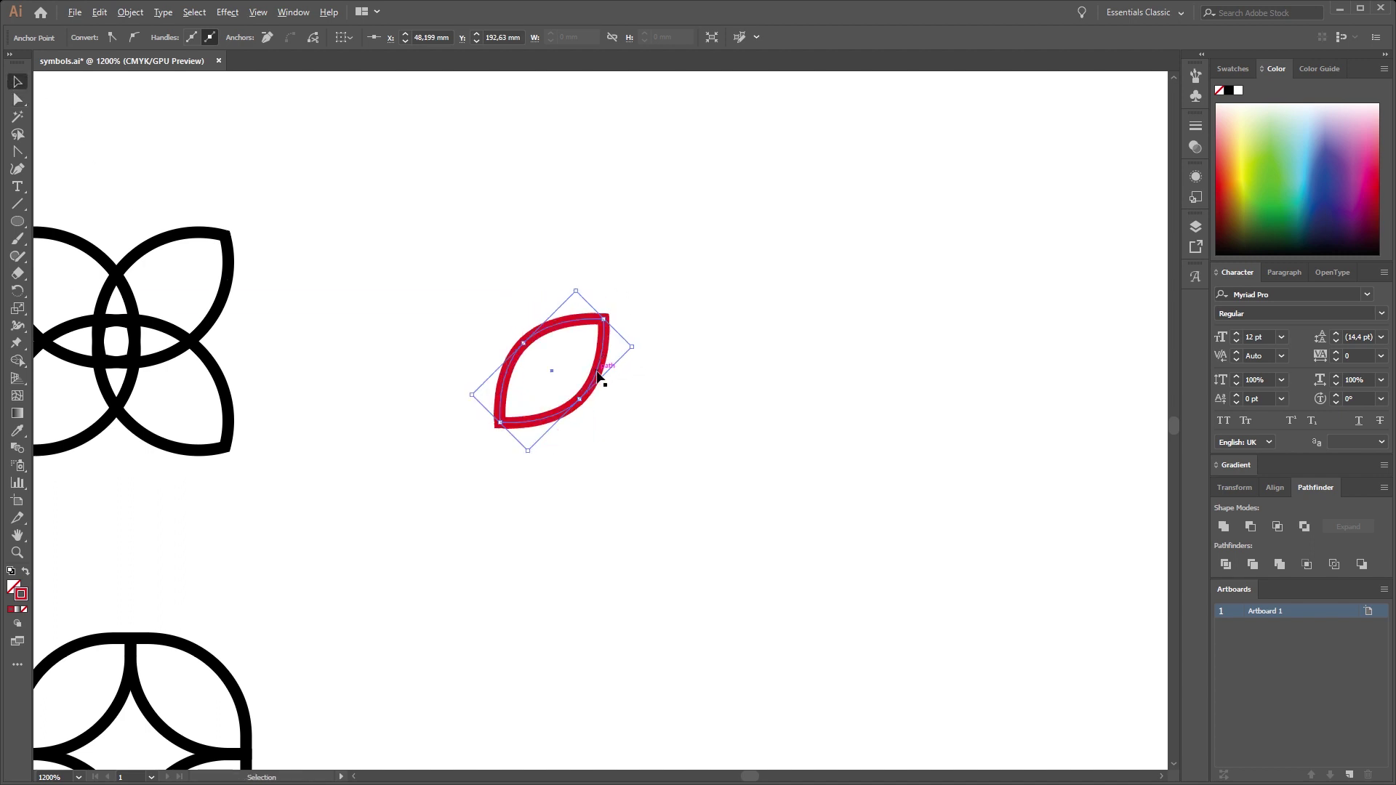
- Add a copy of the lens to the left, overlapping it with the original
mouse_move(598, 376)
left_mouse_down()
mouse_move(462, 376)
mouse_move(419, 351)
mouse_move(507, 367)
left_mouse_up()
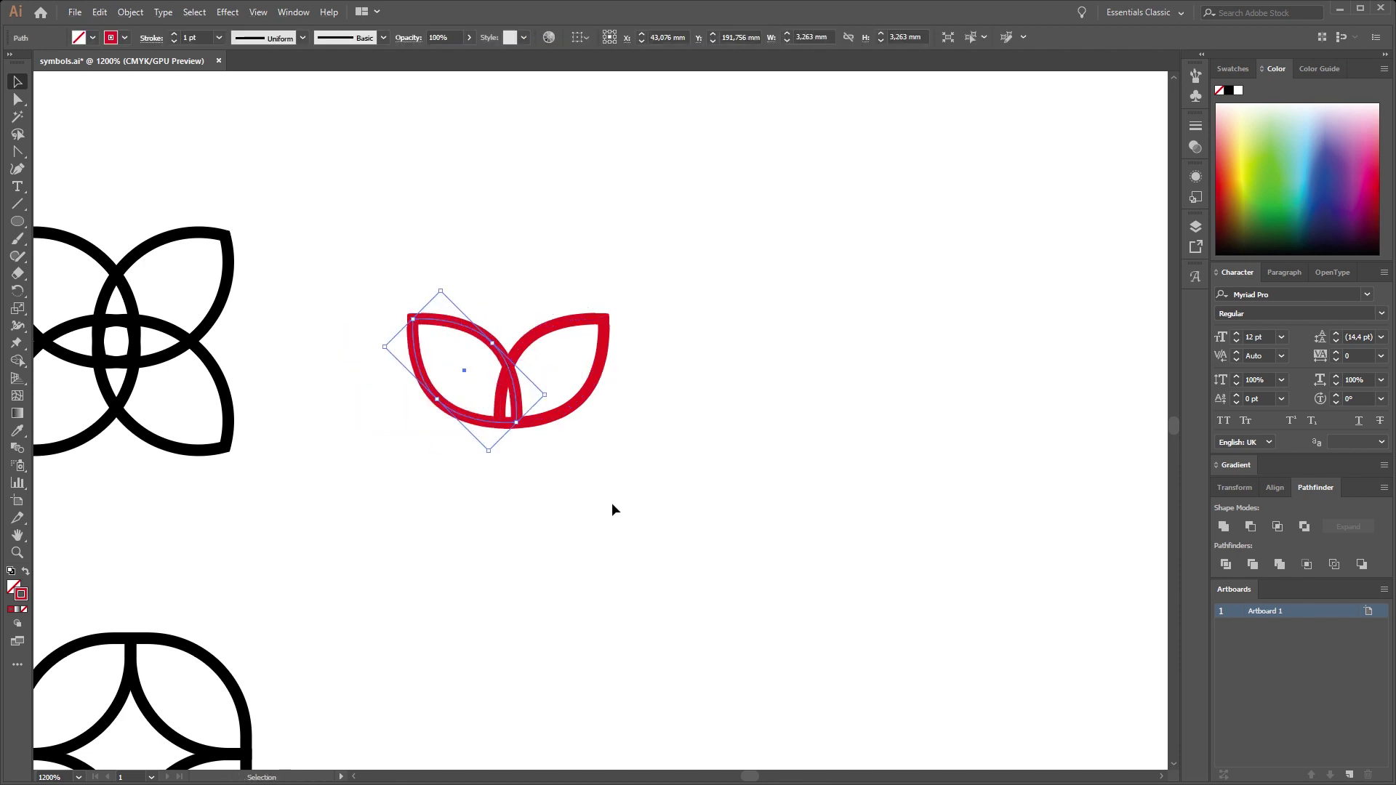
left_click_drag(614, 502, 432, 312)
left_click(439, 336)
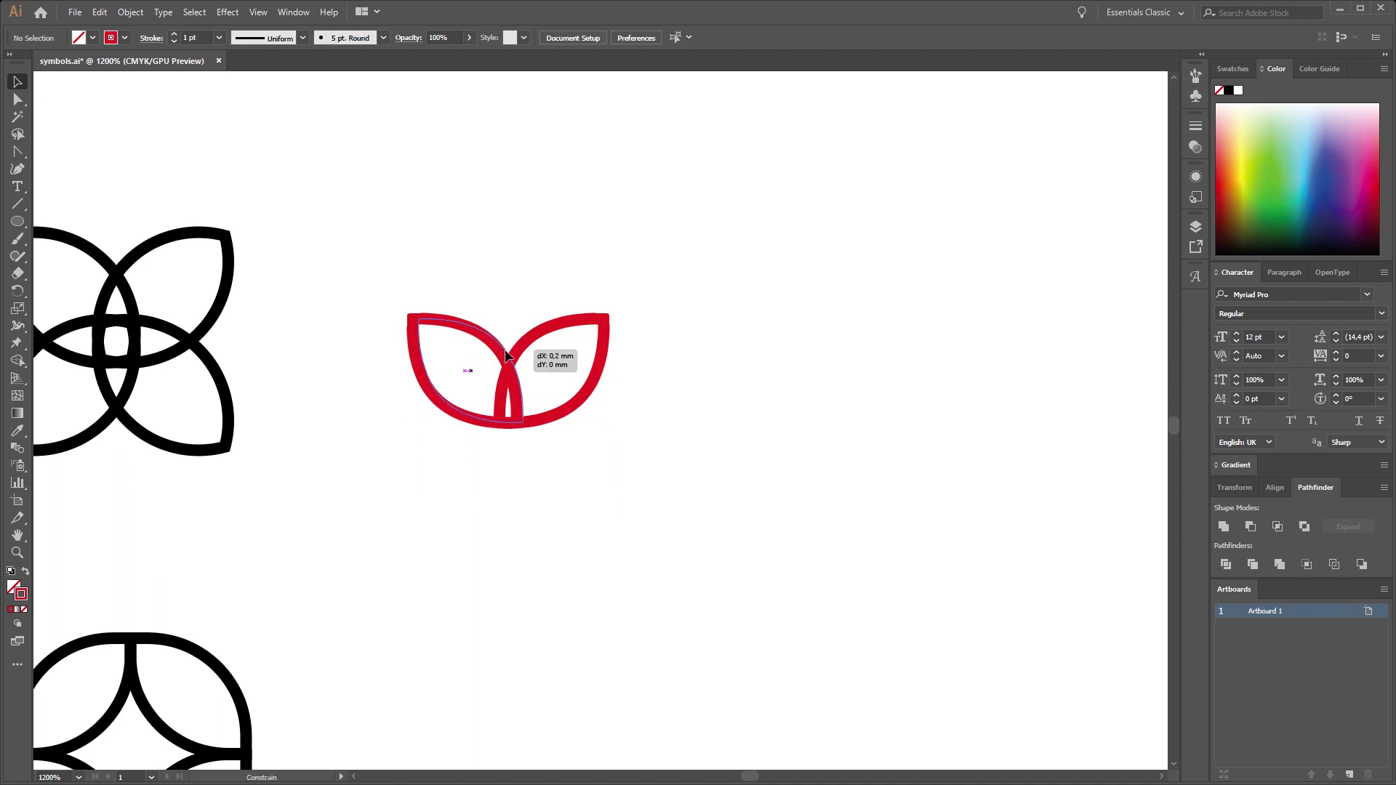
left_click_drag(465, 368, 536, 483)
left_click(555, 404, "shift")
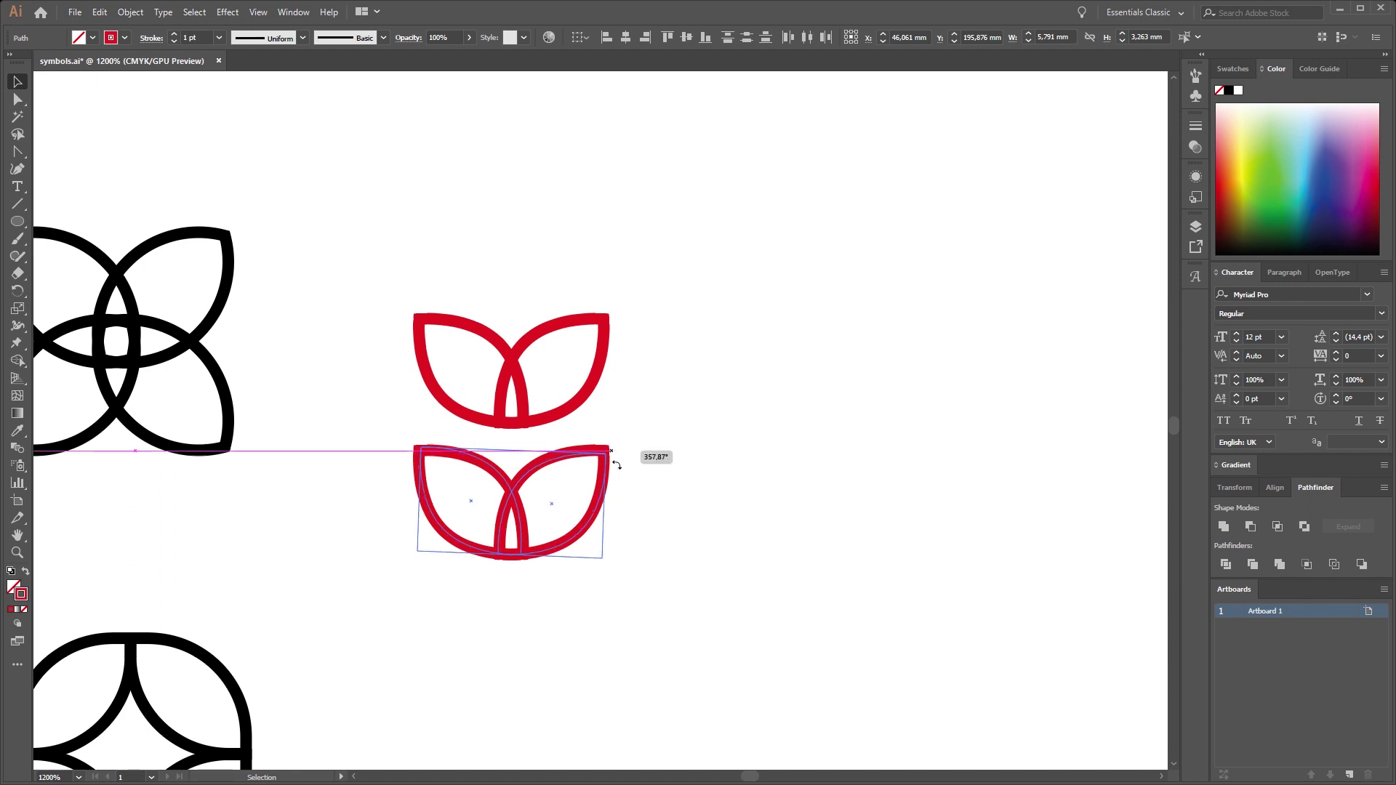
- Copy the lens pair below, rotate it 180°, and fit it into the upper pair's petals
left_click_drag(610, 453, 415, 554)
left_click_drag(519, 500, 517, 451)
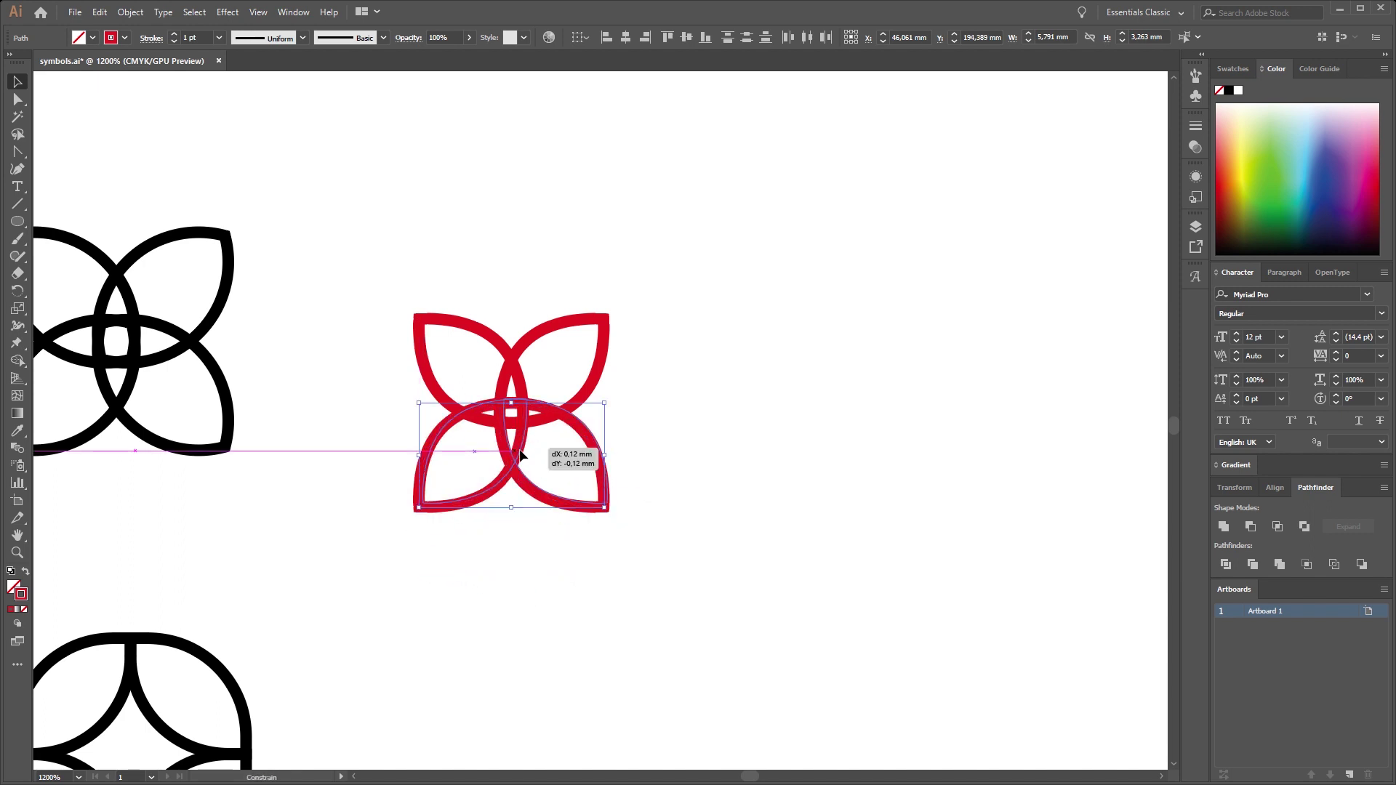
left_click(511, 521)
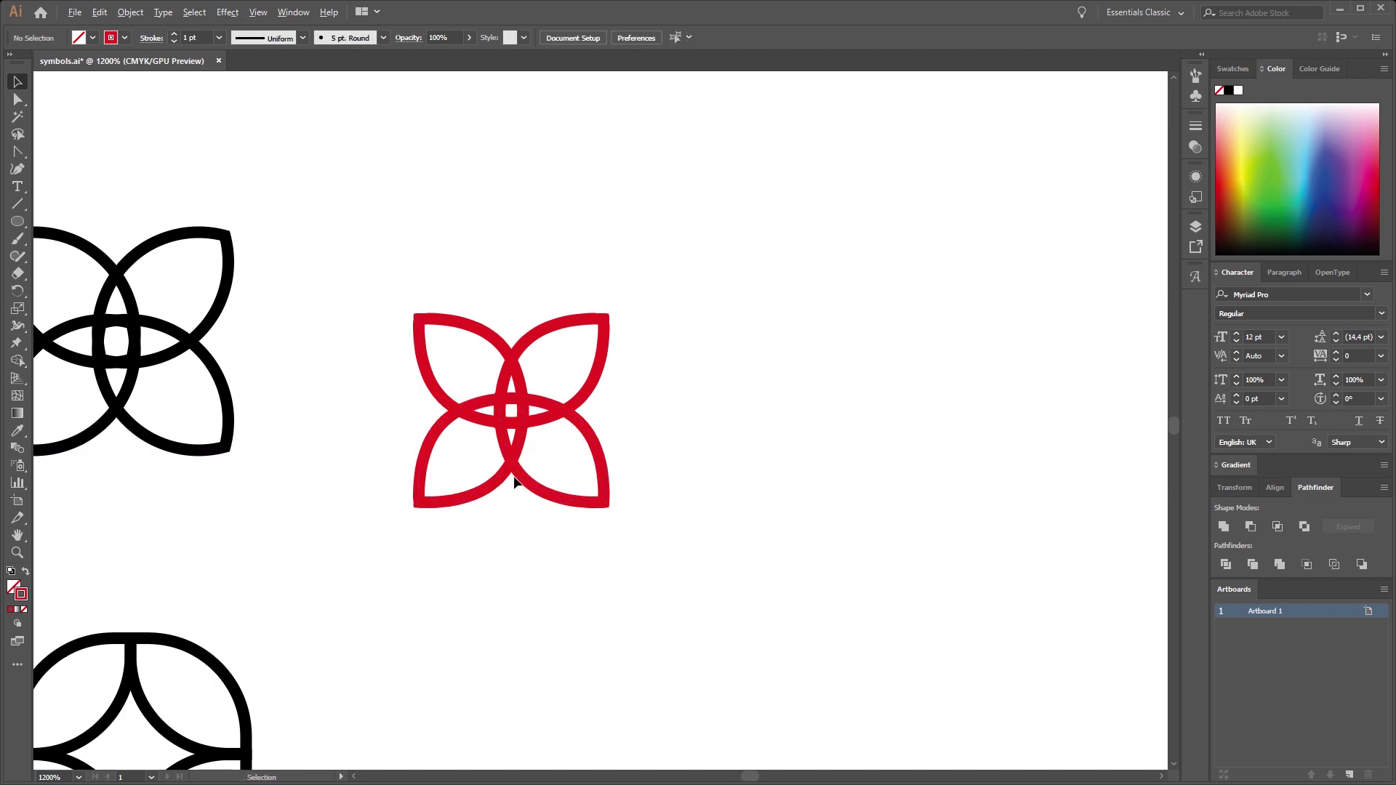
scroll(516, 469, "up", 3)
left_click_drag(511, 435, 510, 441)
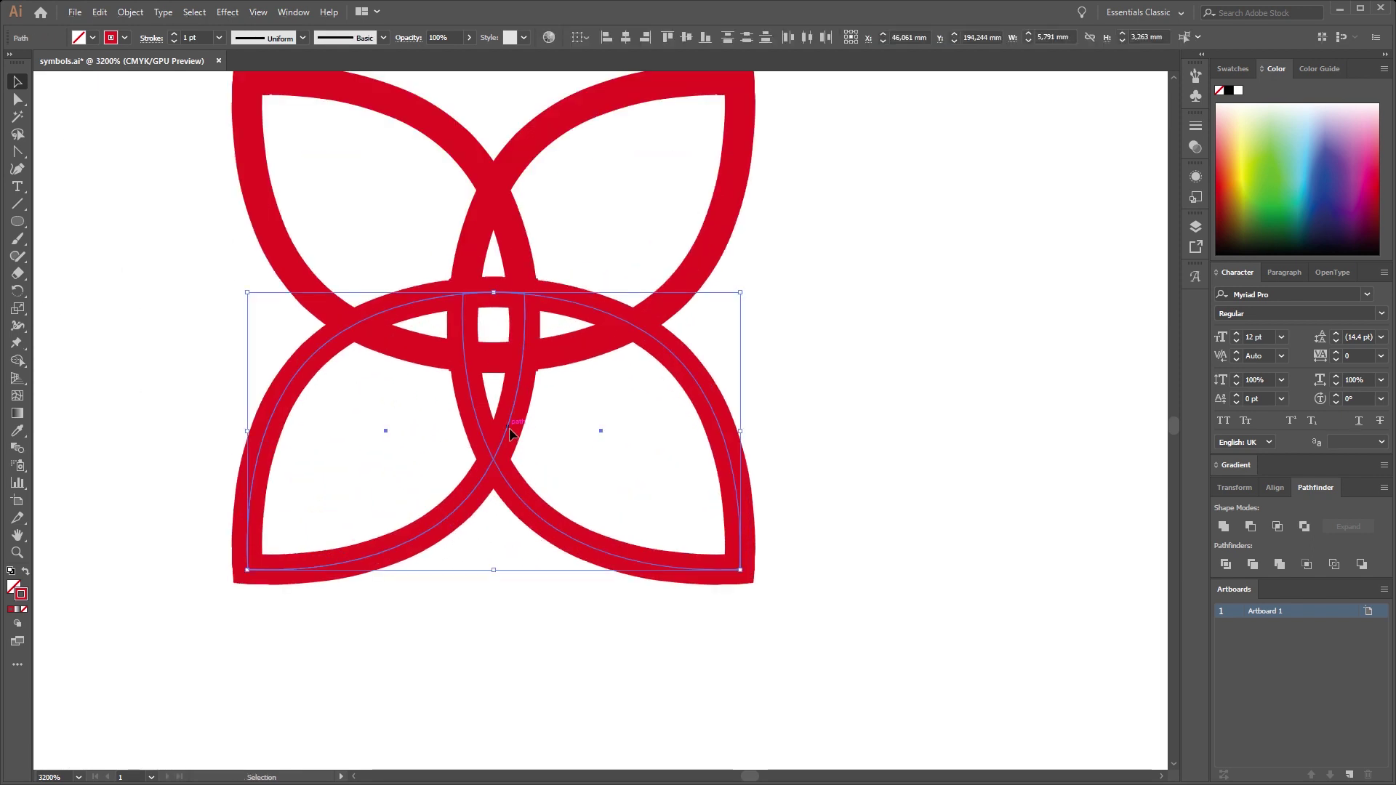
left_click(831, 435)
scroll(831, 434, "down", 4)
scroll(749, 436, "down", 3)
scroll(748, 436, "right", 2)
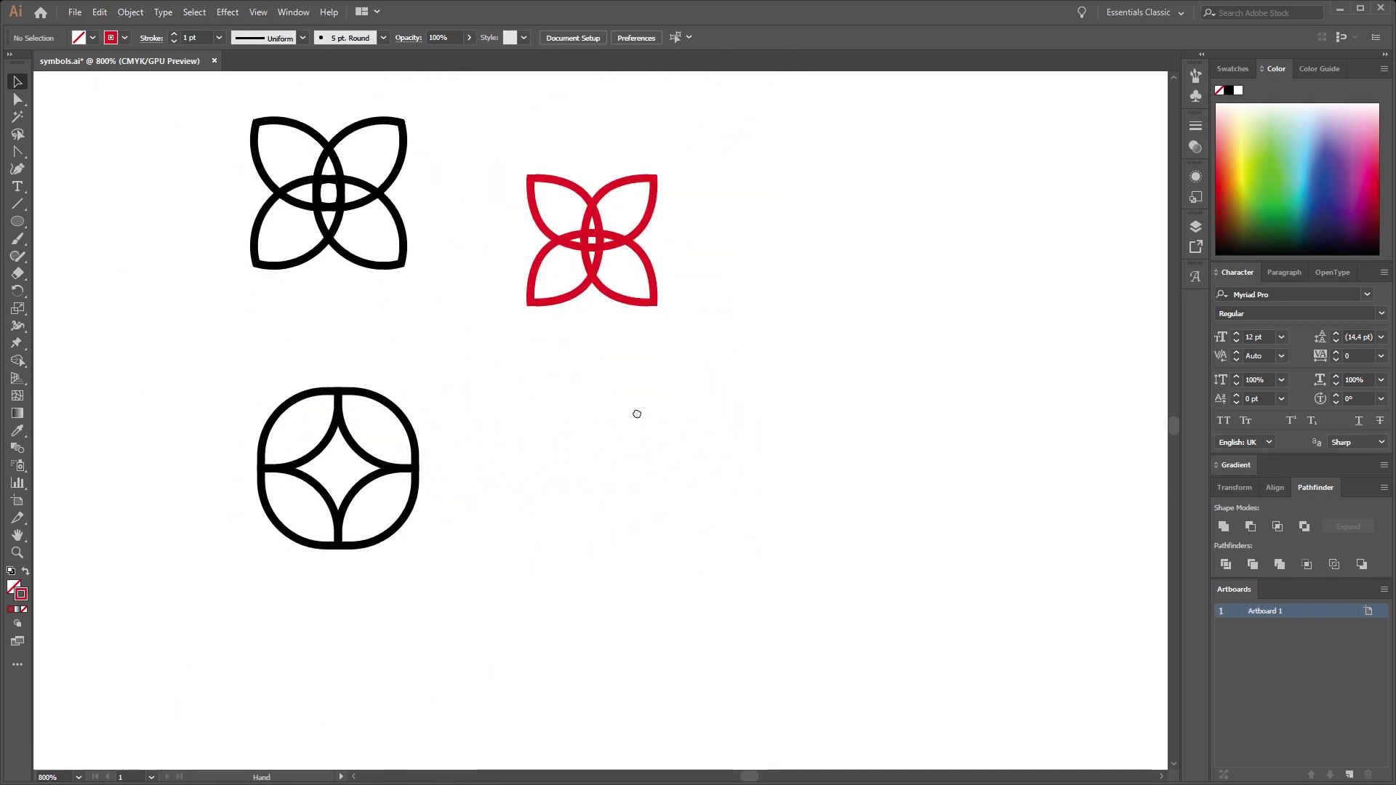
- Draw a red square beside the black rounded-star symbol and rotate it 45° into a diamond
scroll(621, 419, "up", 1)
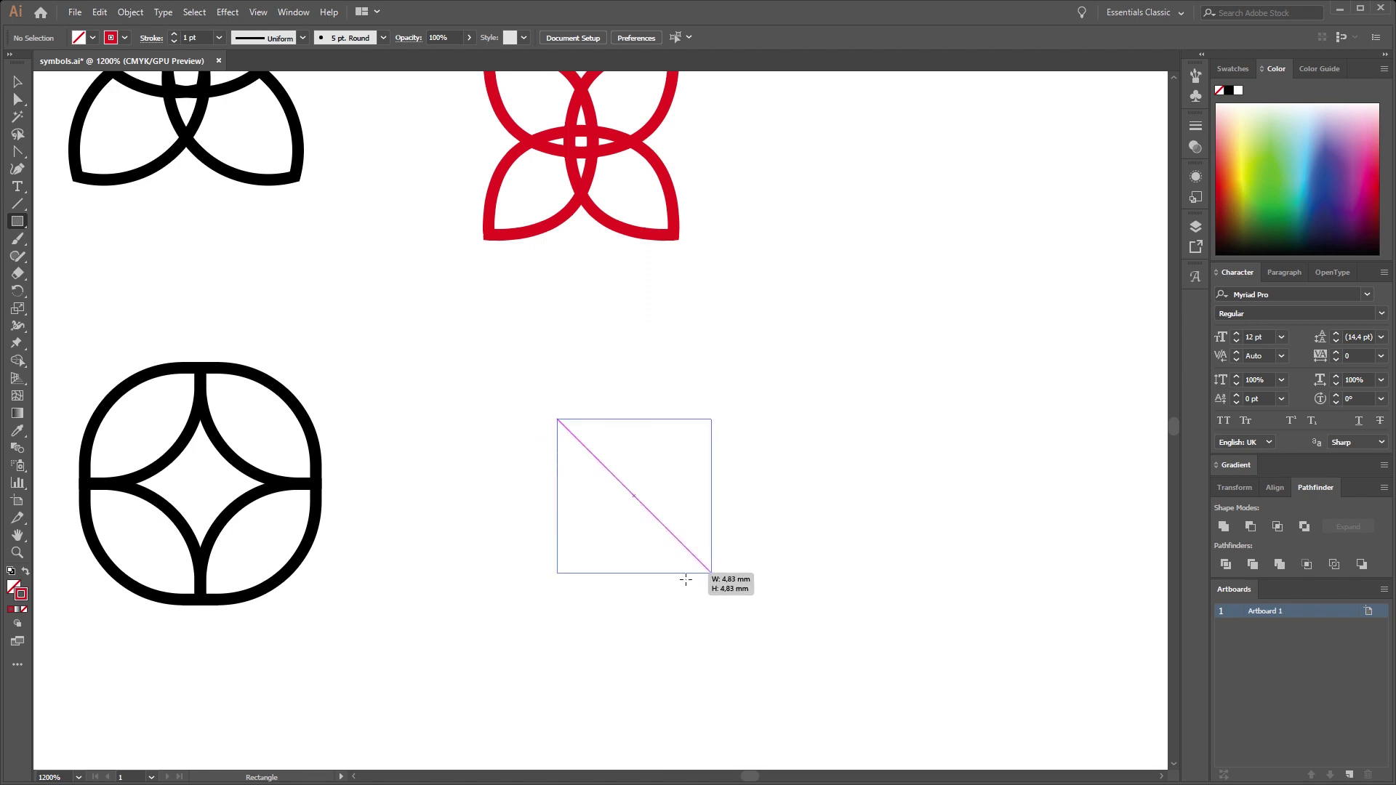
left_click_drag(557, 418, 711, 572)
key("v")
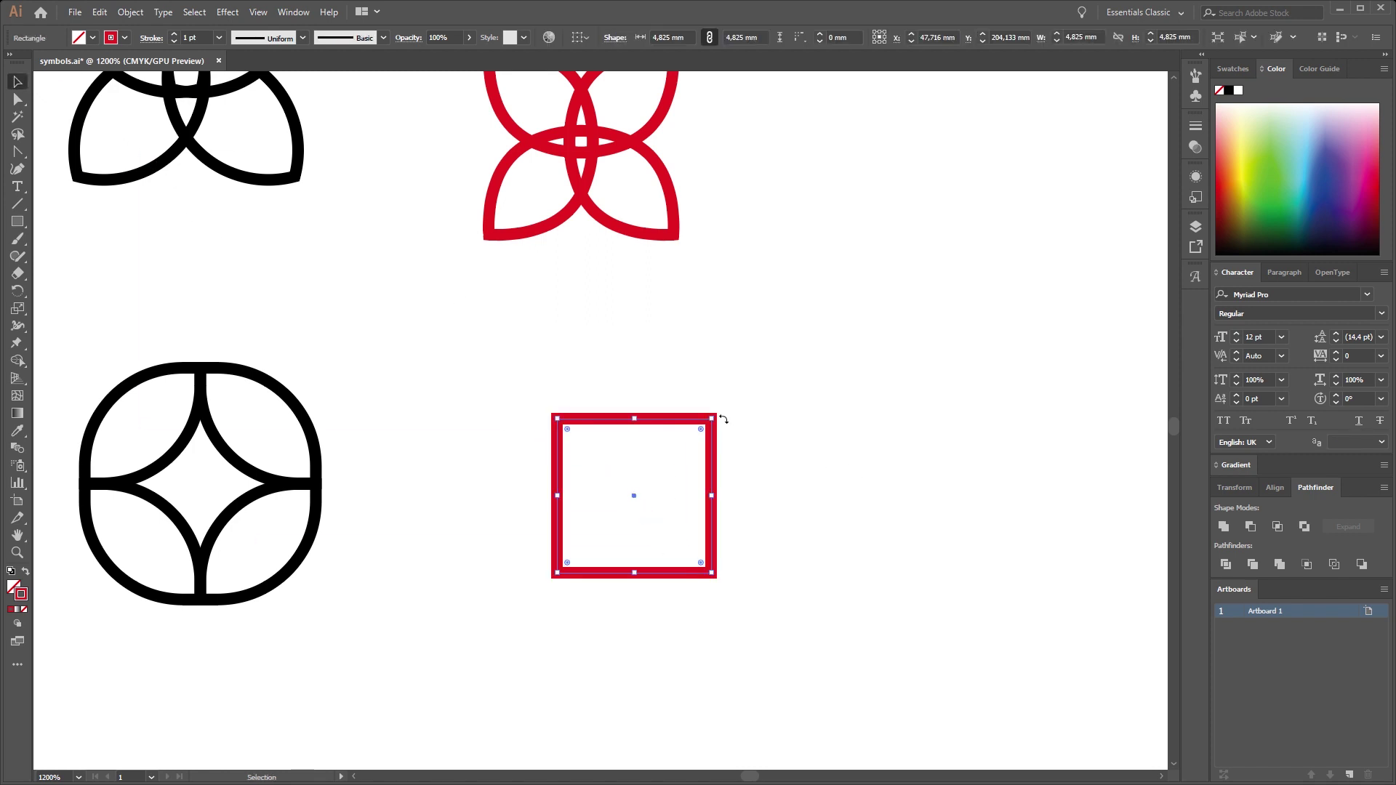
left_click_drag(724, 419, 664, 452)
- Fully round the diamond's left and right corners into a lens shape
left_click(21, 102)
left_click_drag(514, 490, 817, 515)
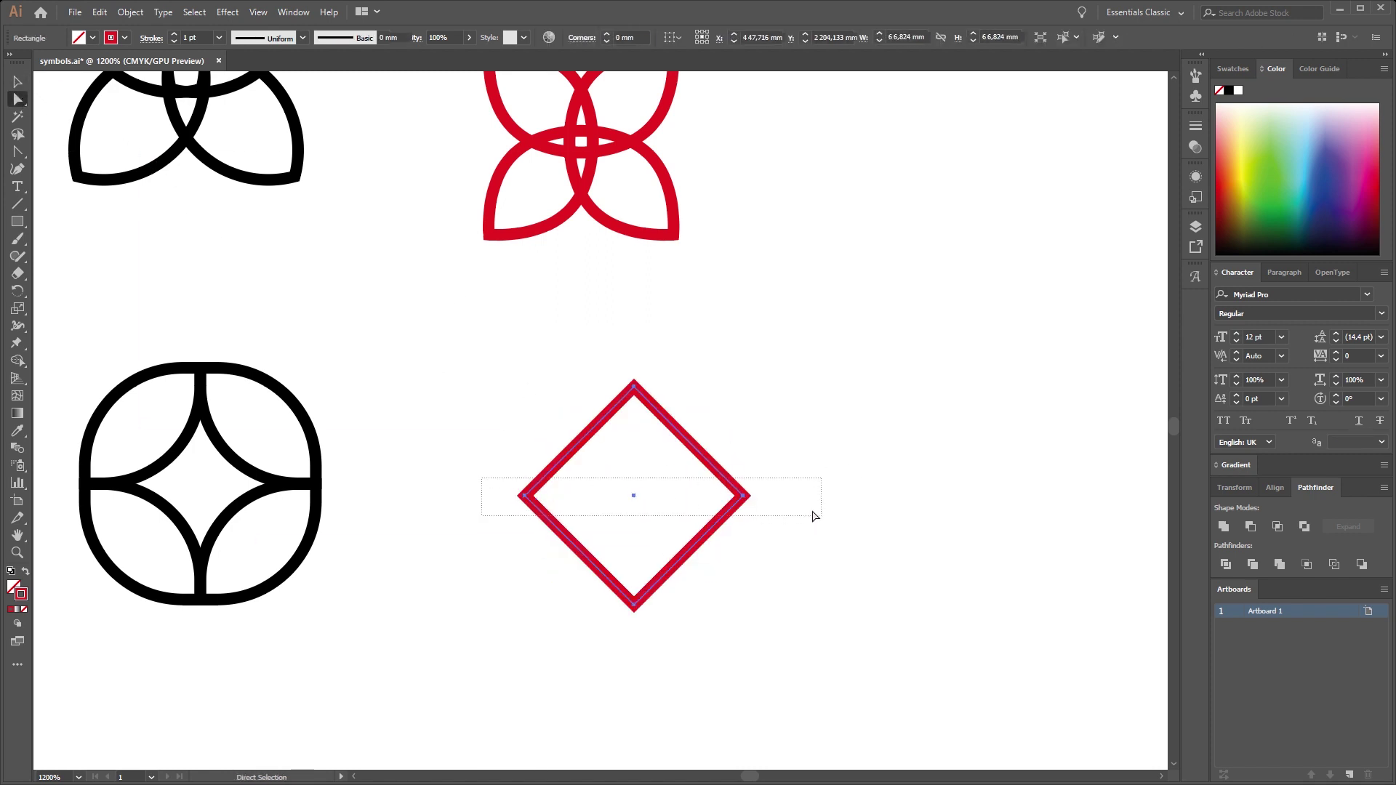
left_click_drag(728, 496, 458, 479)
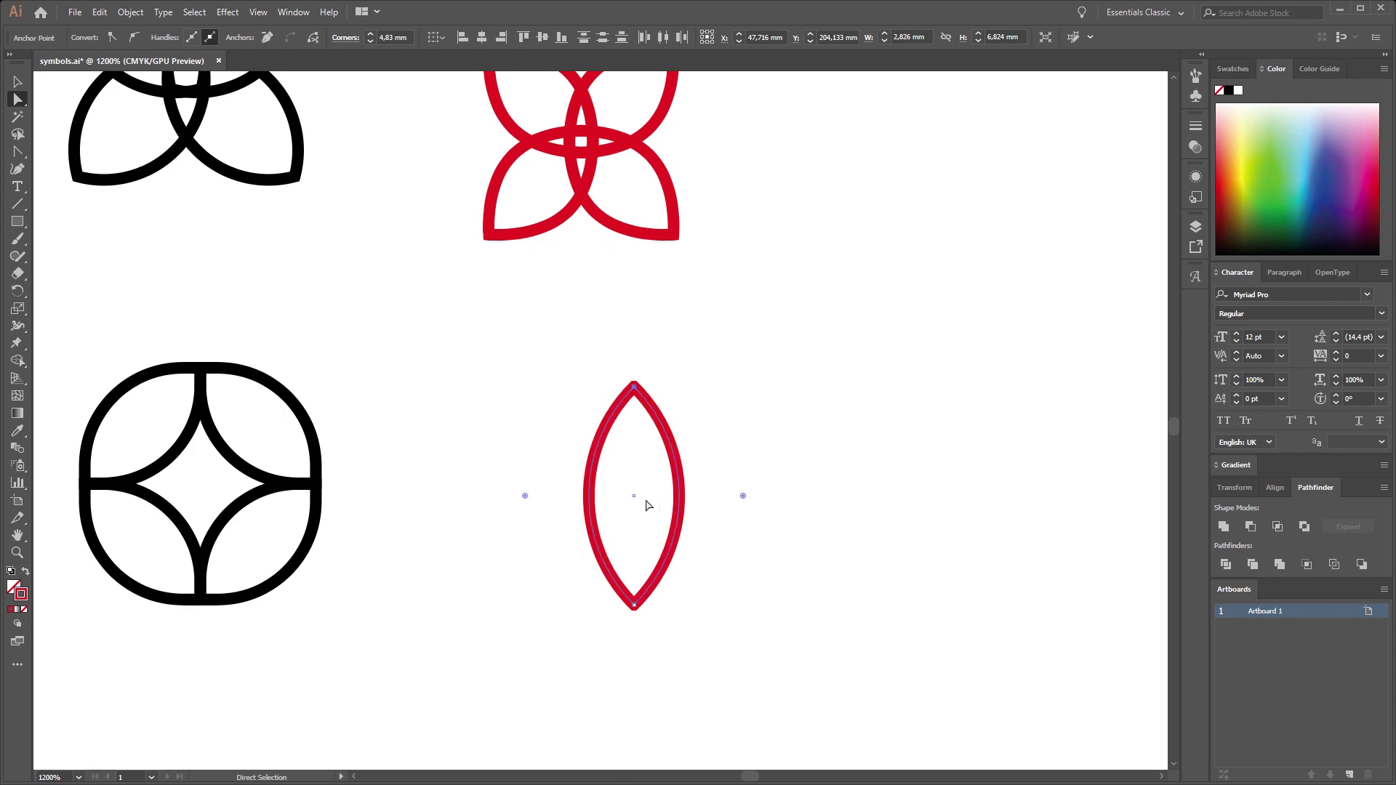
left_click_drag(429, 501, 531, 511)
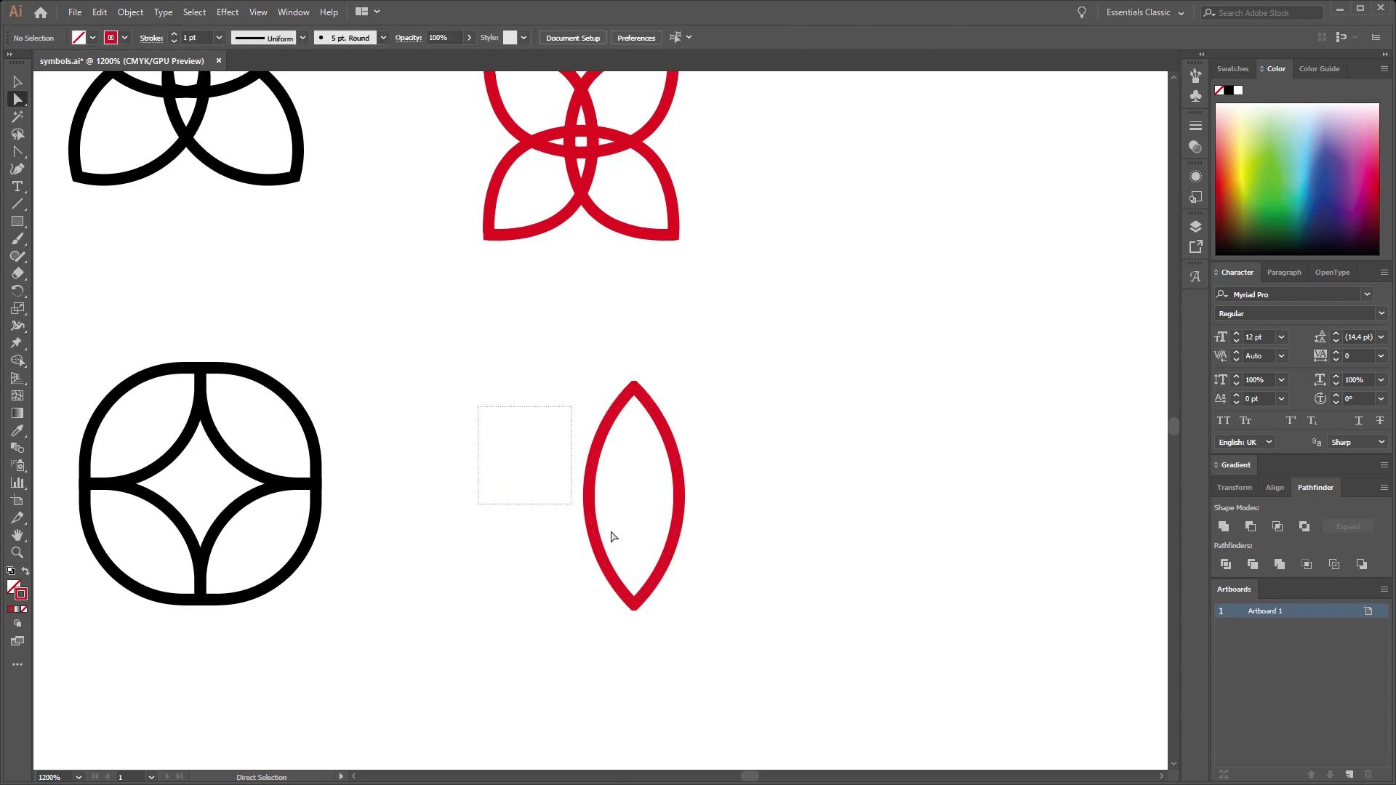
left_click_drag(611, 537, 753, 545)
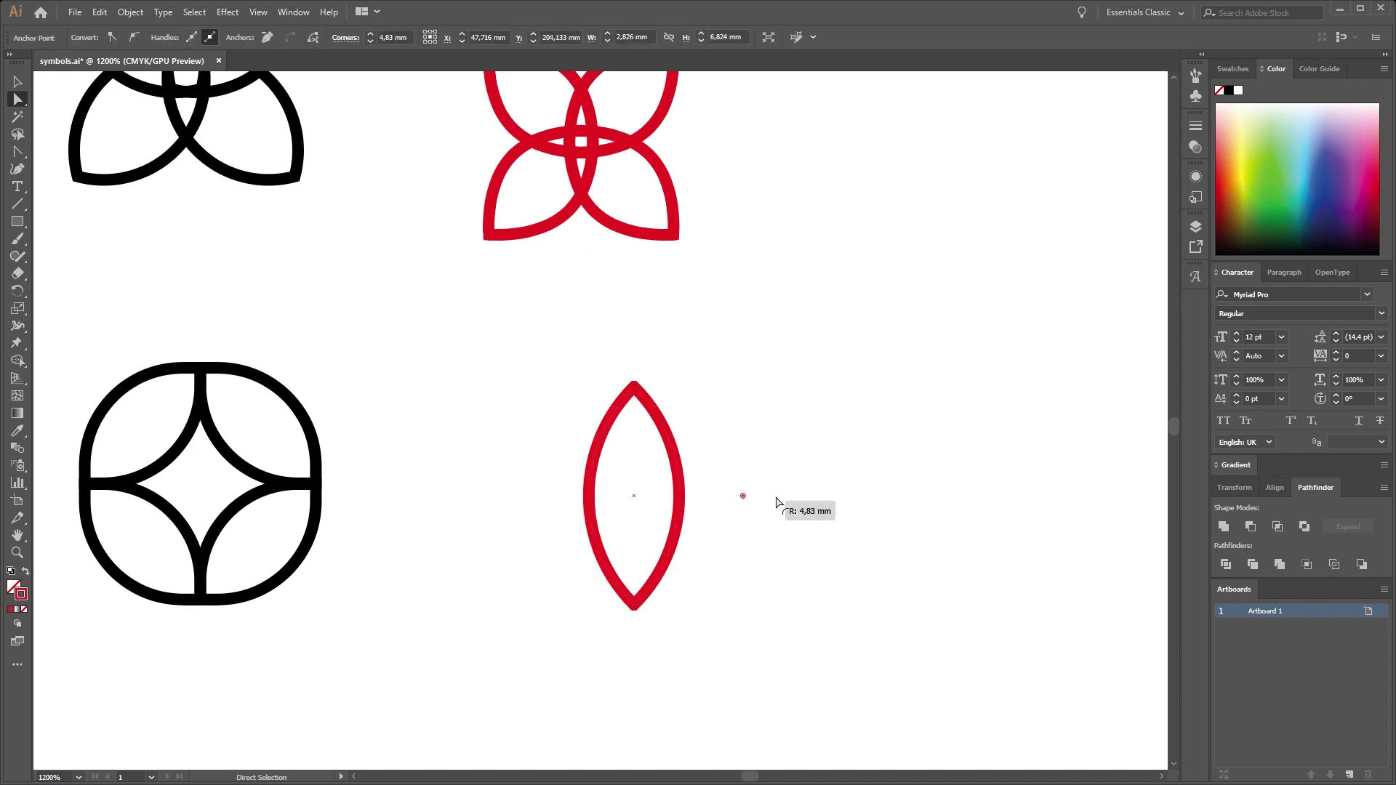
mouse_move(742, 495)
left_mouse_down()
mouse_move(666, 498)
mouse_move(691, 499)
left_mouse_up()
- Add a mirrored copy to form a dome, then a copy flipped 180° below to close the shape
left_click(19, 80)
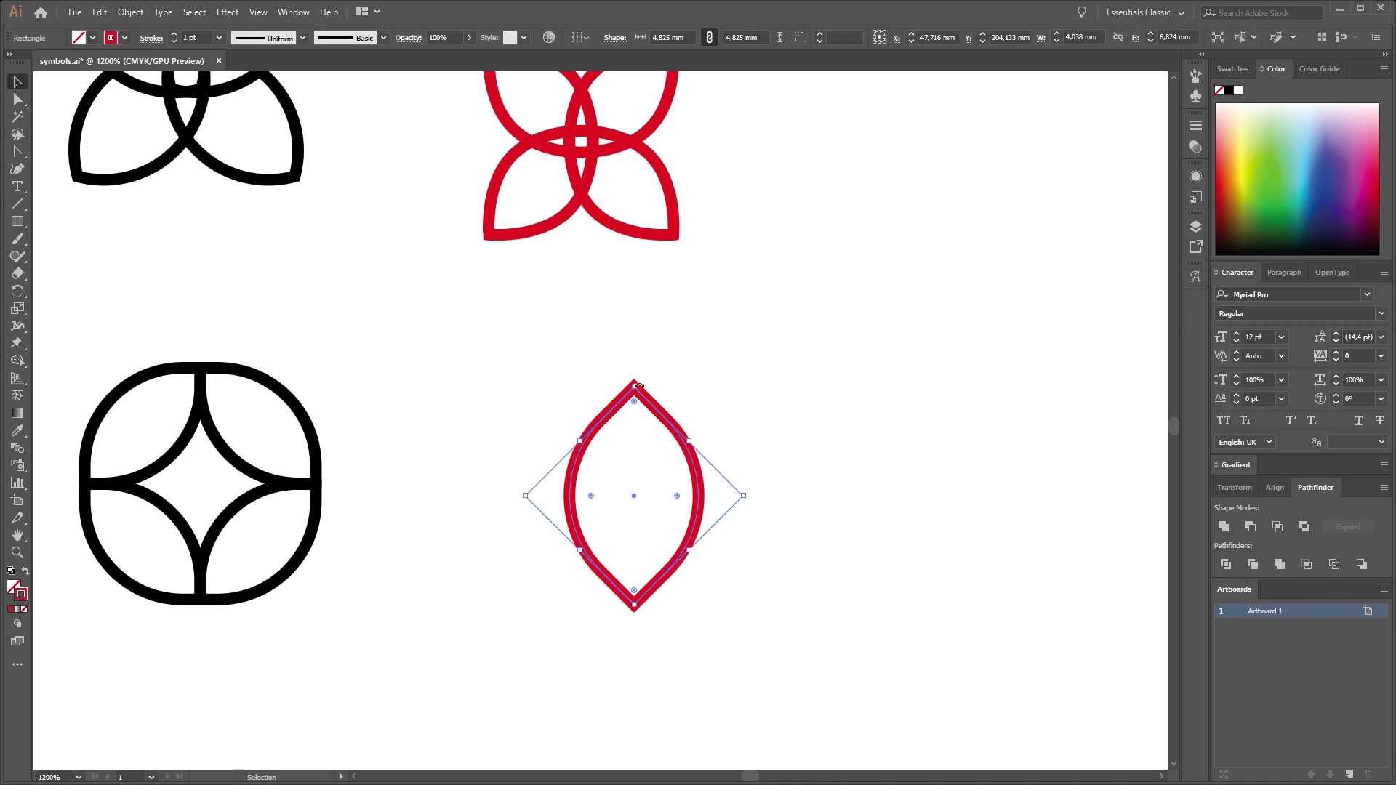
mouse_move(685, 403)
left_mouse_down()
mouse_move(763, 448)
mouse_move(879, 419)
mouse_move(710, 399)
left_mouse_up()
left_click_drag(541, 333, 756, 474)
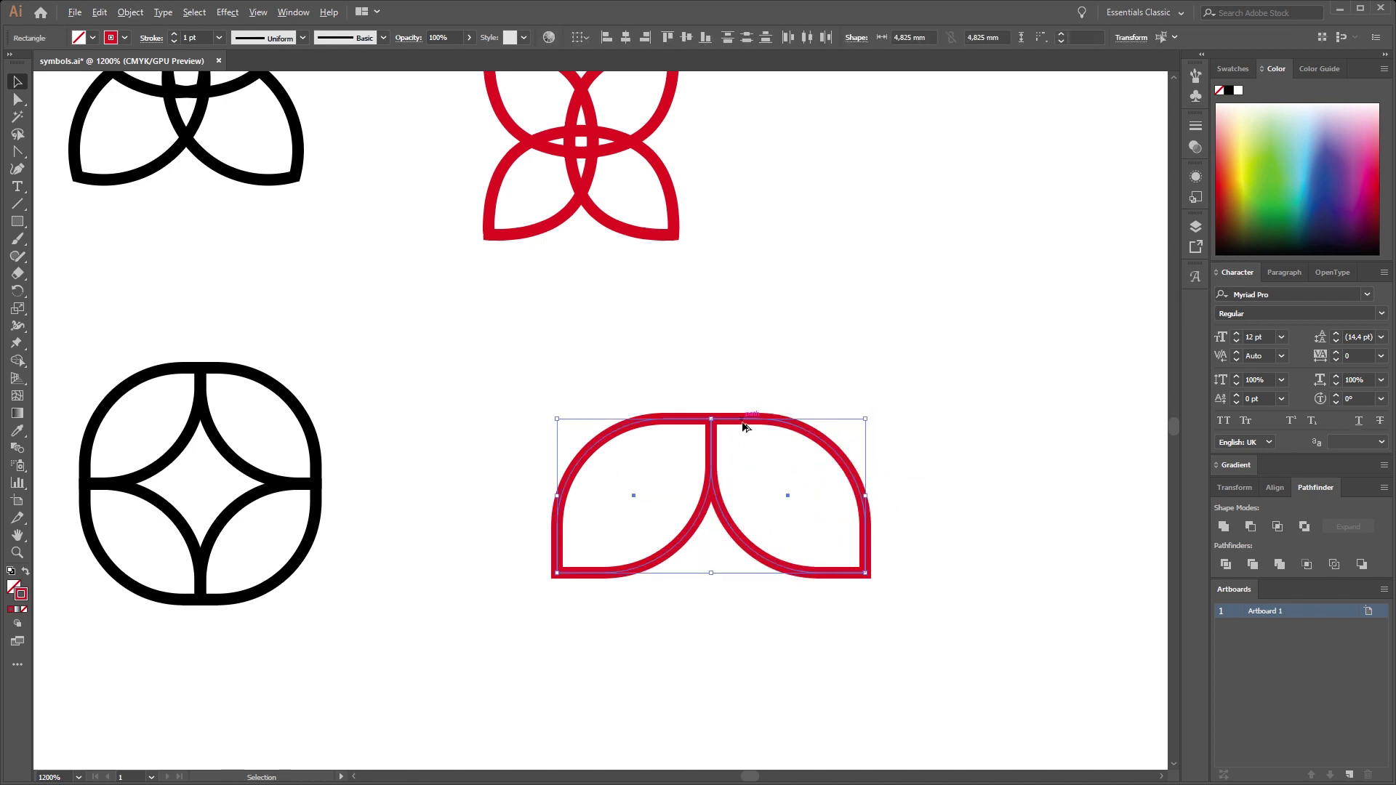
left_click_drag(744, 425, 744, 595)
mouse_move(880, 593)
left_mouse_down()
mouse_move(580, 702)
mouse_move(562, 623)
left_mouse_up()
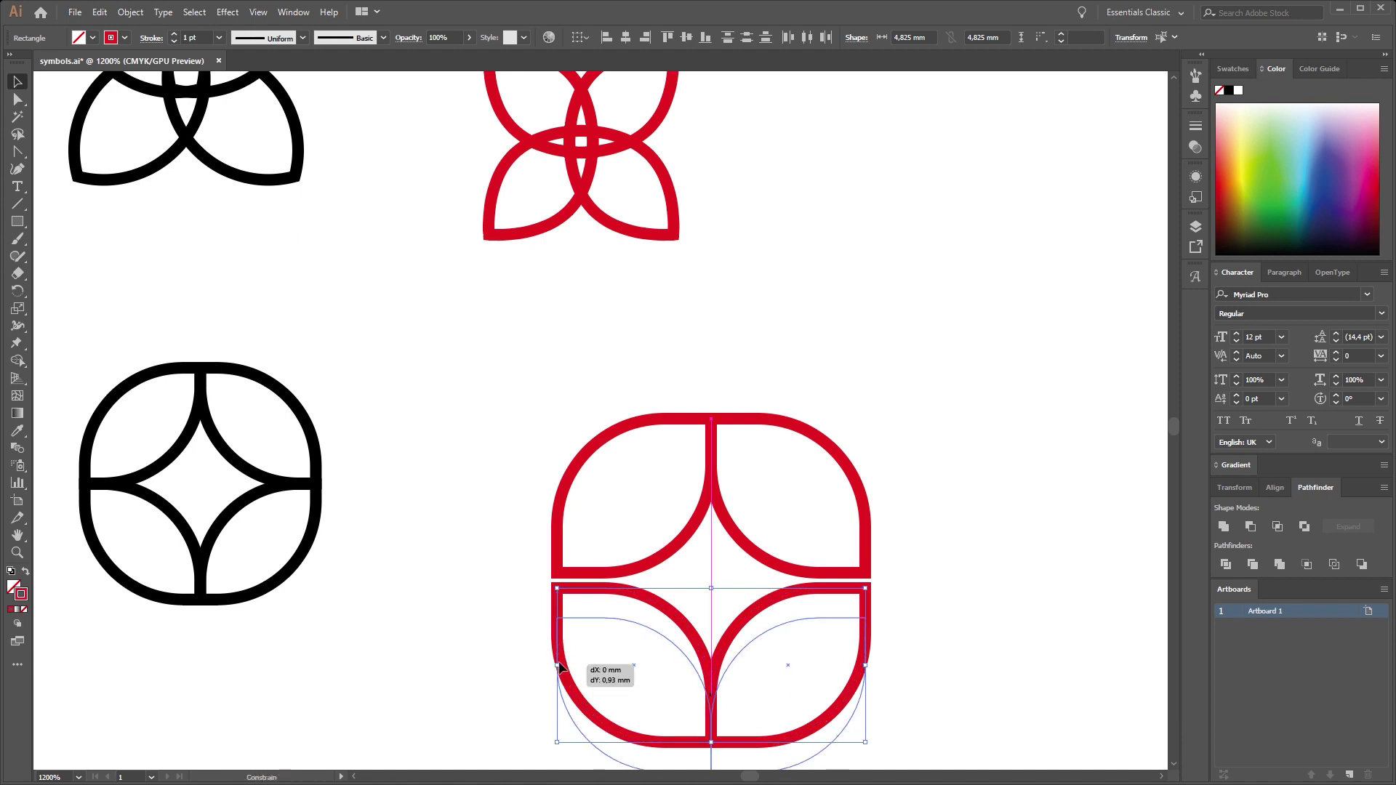
- Scale the red rounded-star square down to match the black one
scroll(527, 527, "down", 2)
mouse_move(508, 458)
left_mouse_down()
mouse_move(740, 658)
mouse_move(661, 587)
left_mouse_up()
left_click(679, 583)
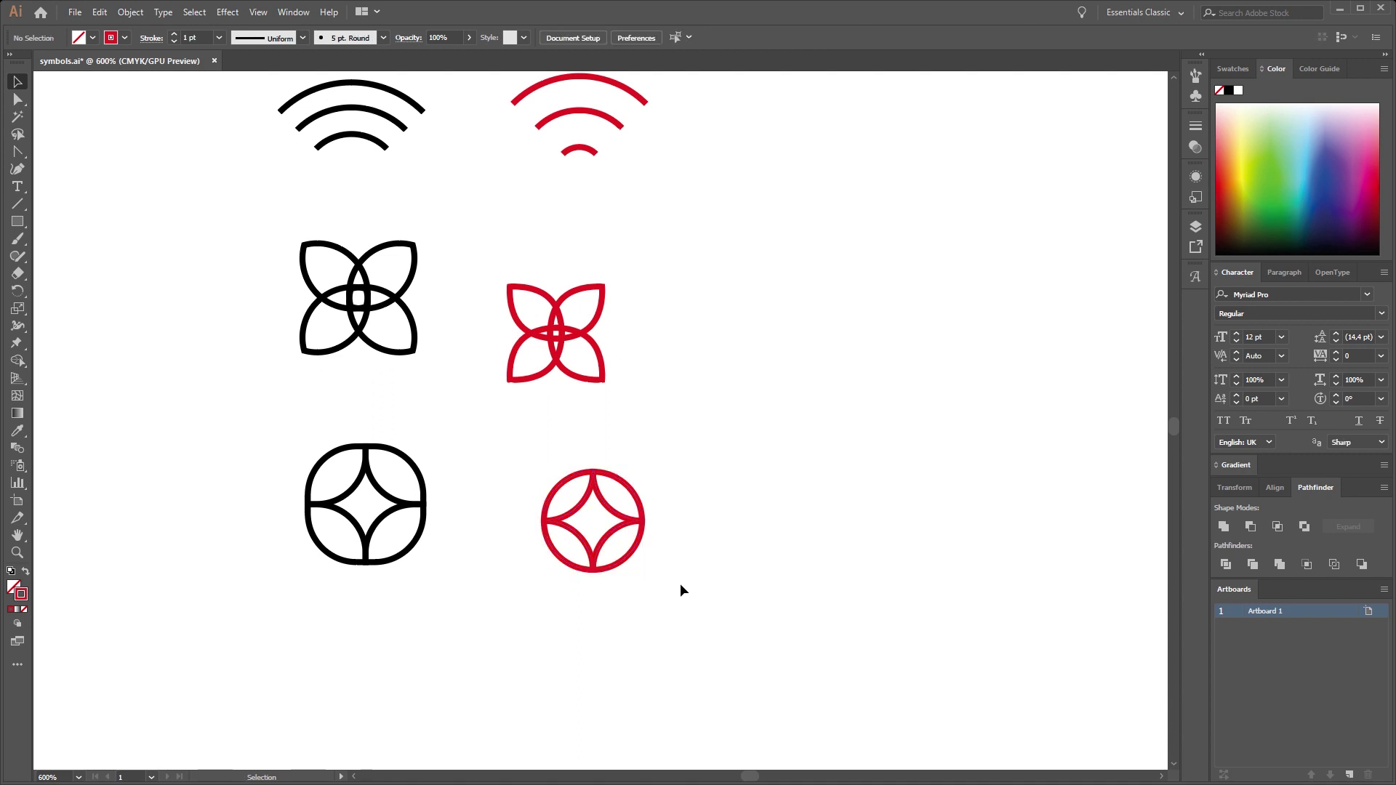
key("ctrl+z")
key("ctrl+z")
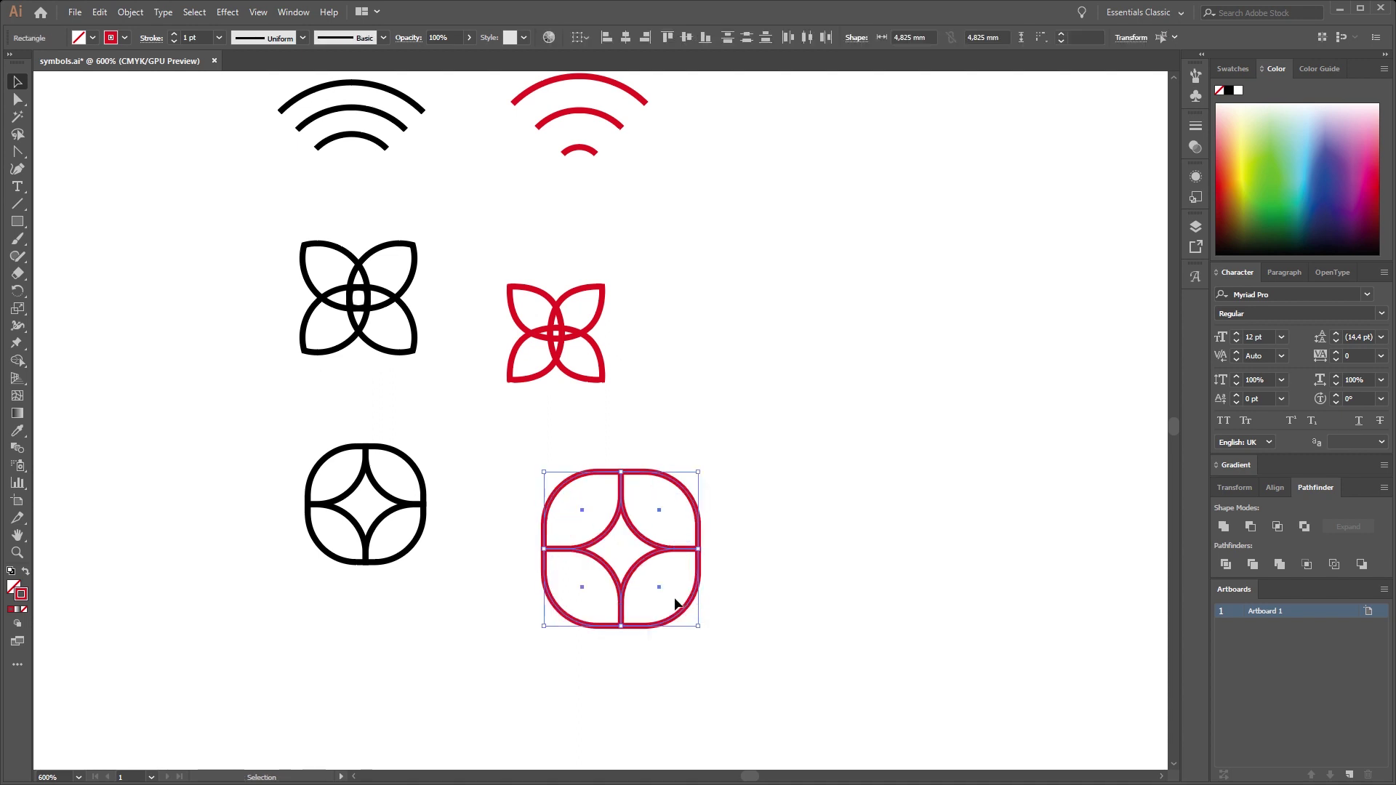
left_click_drag(696, 623, 646, 566)
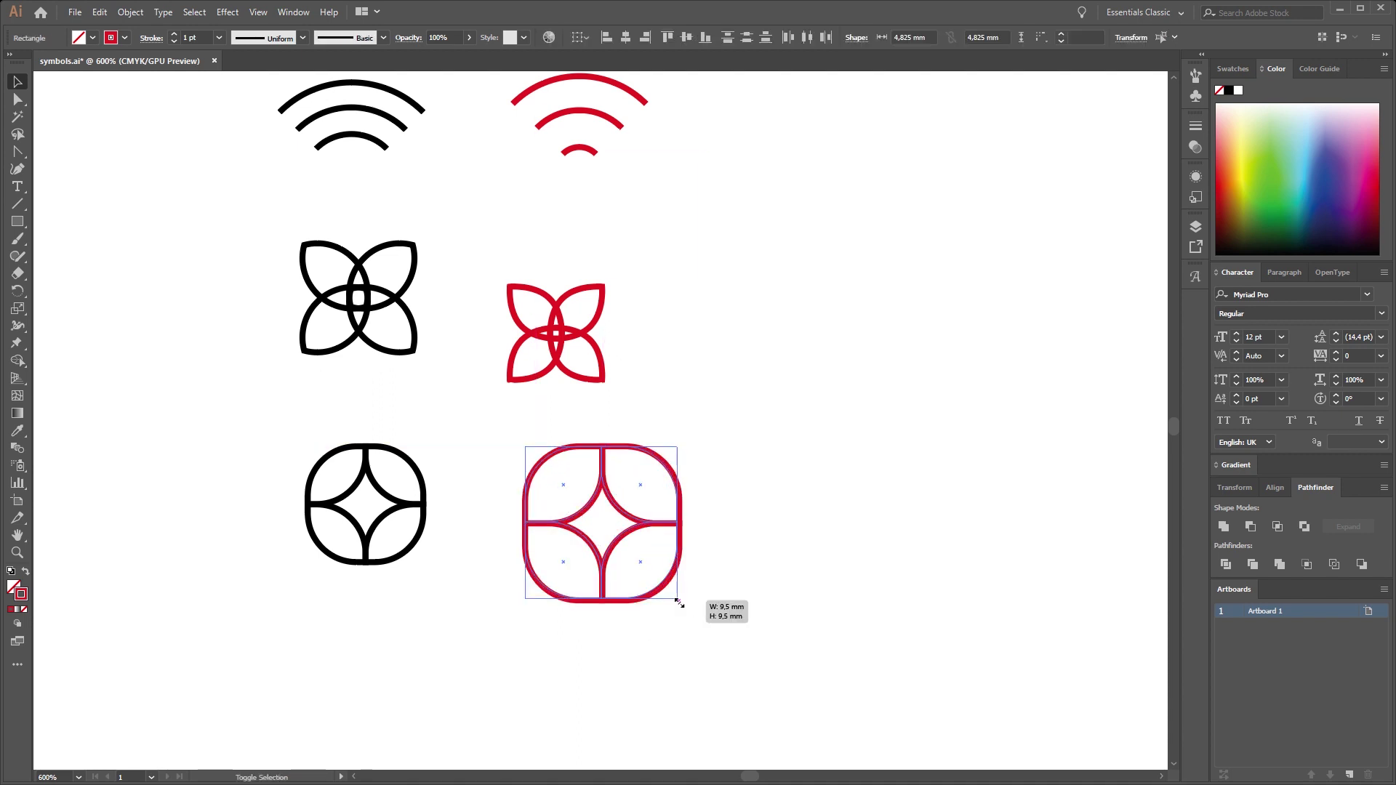
left_click(671, 611)
scroll(616, 489, "down", 4)
scroll(648, 399, "down", 2)
scroll(608, 561, "up", 2)
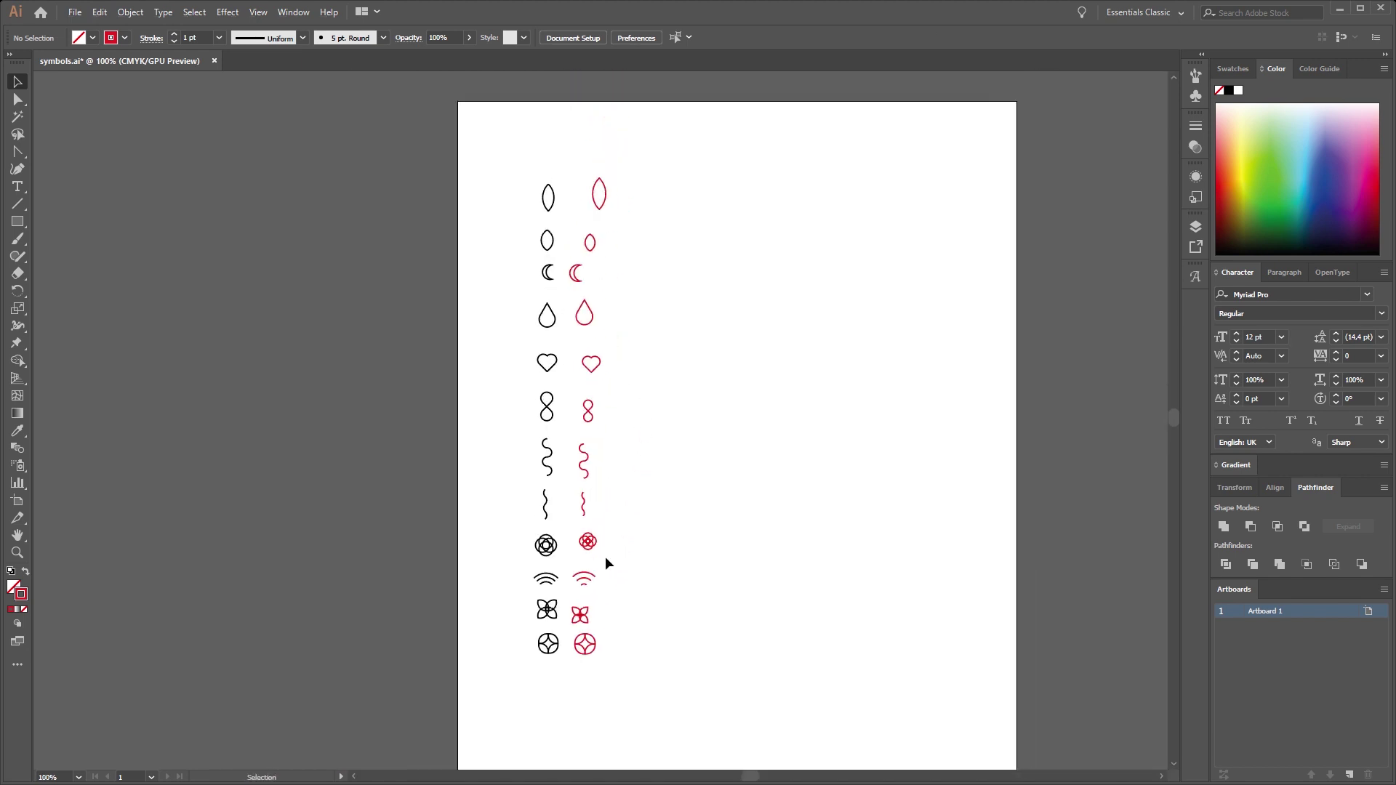
scroll(592, 646, "up", 3)
scroll(623, 452, "up", 1)
scroll(632, 395, "up", 1)
scroll(638, 517, "up", 2)
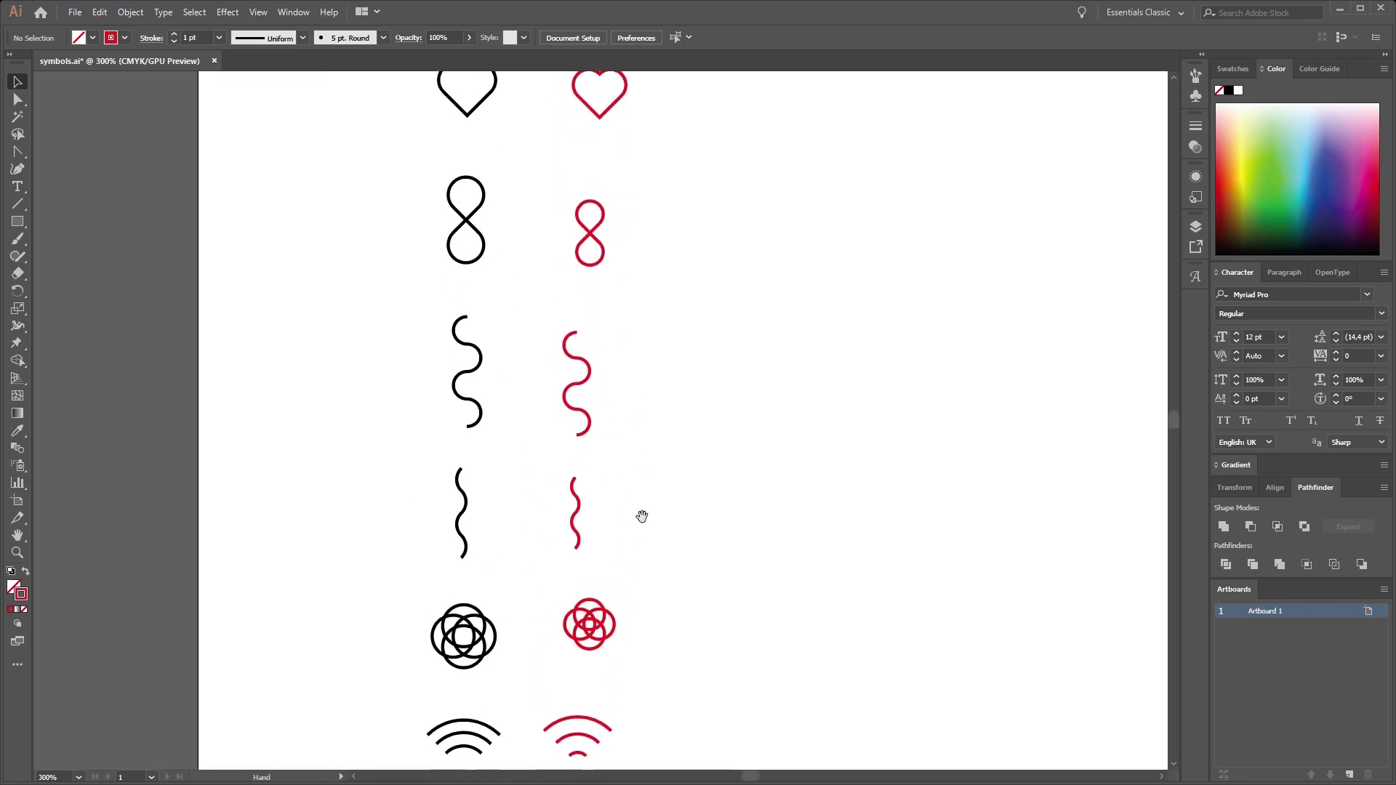
scroll(622, 513, "up", 2)
scroll(625, 437, "up", 1)
scroll(629, 509, "up", 2)
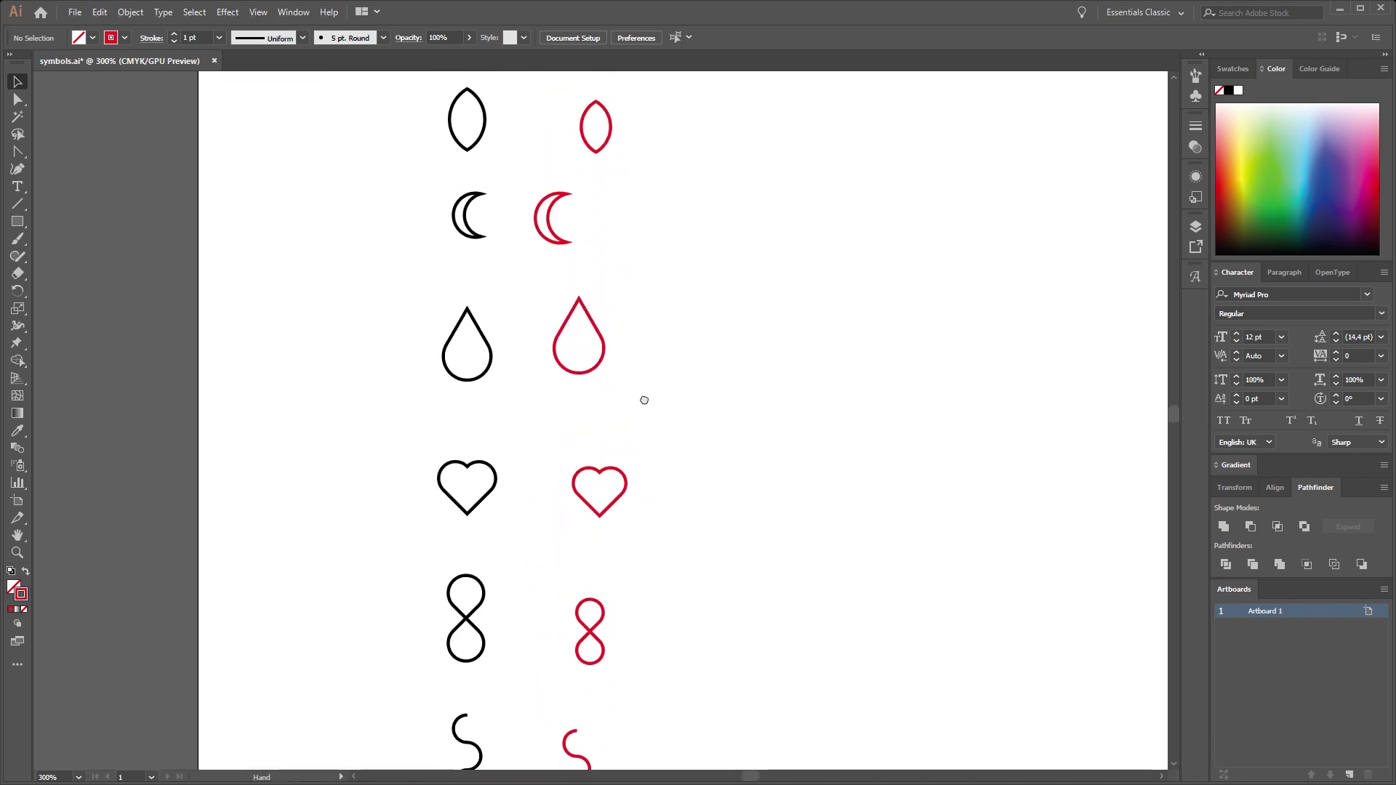
scroll(647, 451, "up", 2)
scroll(652, 582, "up", 1)
scroll(647, 611, "up", 1)
scroll(647, 615, "up", 1)
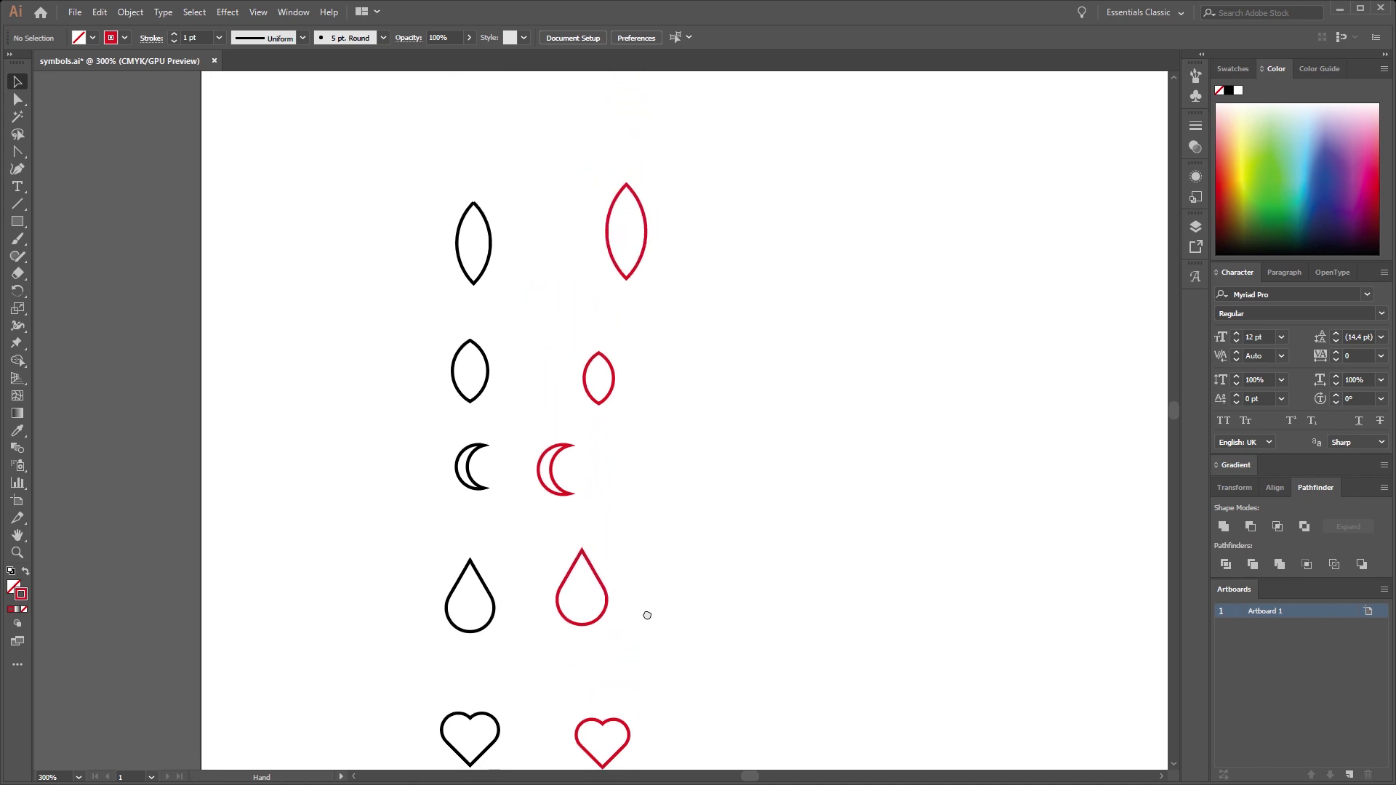